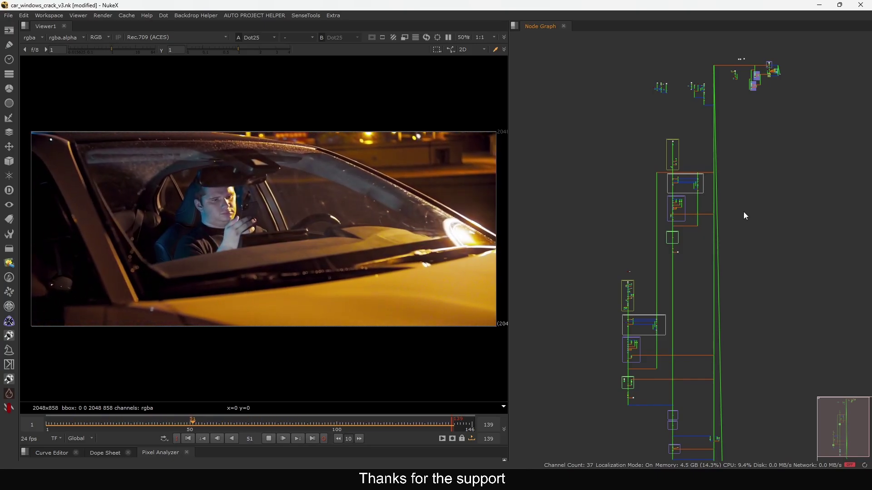
Show the finished Read18 render beside the end of the node tree in the viewer
middle_click_drag(724, 344, 712, 185)
scroll(714, 284, "up", 3)
middle_click_drag(701, 321, 743, 265)
scroll(746, 258, "up", 5)
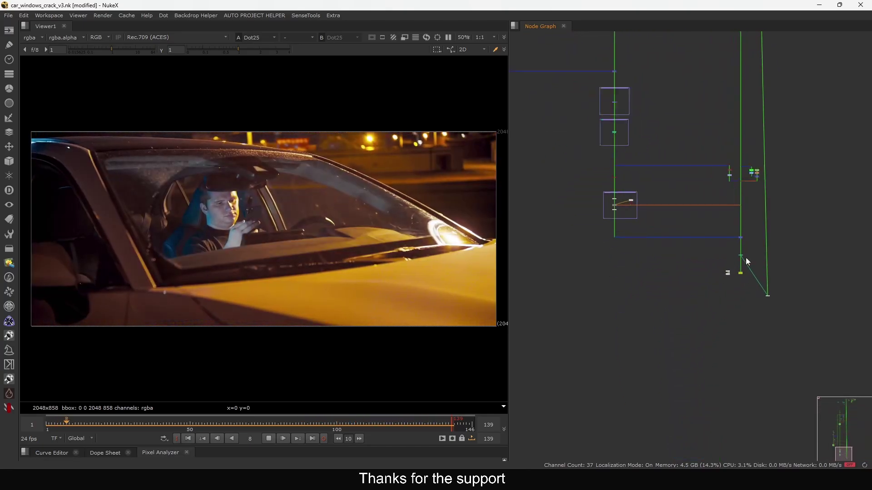
left_click(726, 279)
key("1")
Play the Read18 render to examine the cracked windshield, stop it and return to frame 1
middle_click_drag(694, 229, 698, 235)
left_click_drag(307, 182, 450, 250)
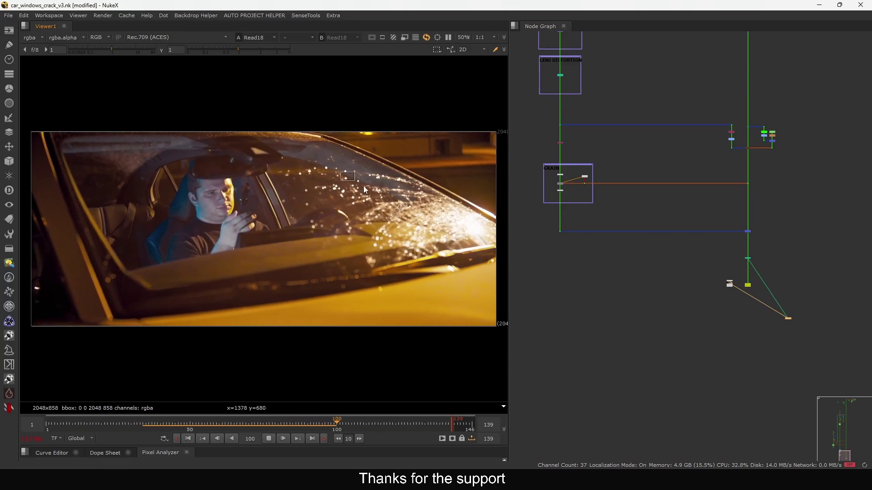
left_click_drag(342, 176, 453, 240)
middle_click_drag(669, 211, 668, 210)
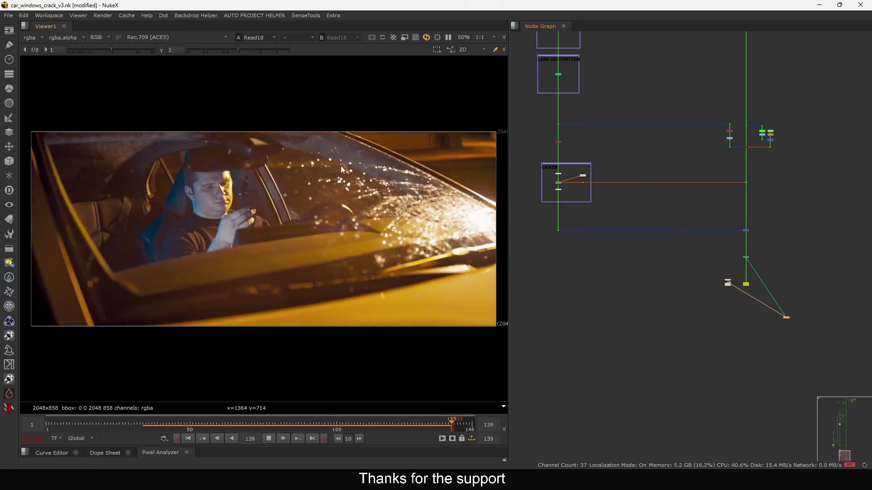
left_click_drag(348, 154, 186, 273)
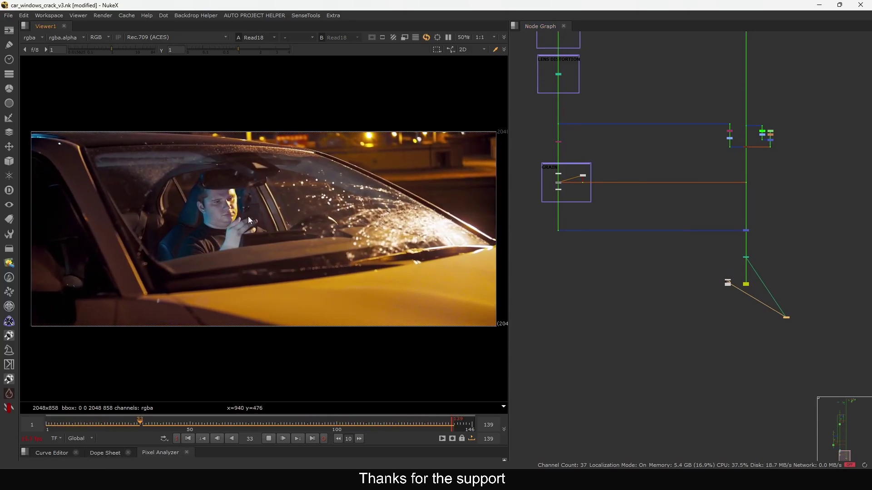
key("k")
key("Home")
key("f")
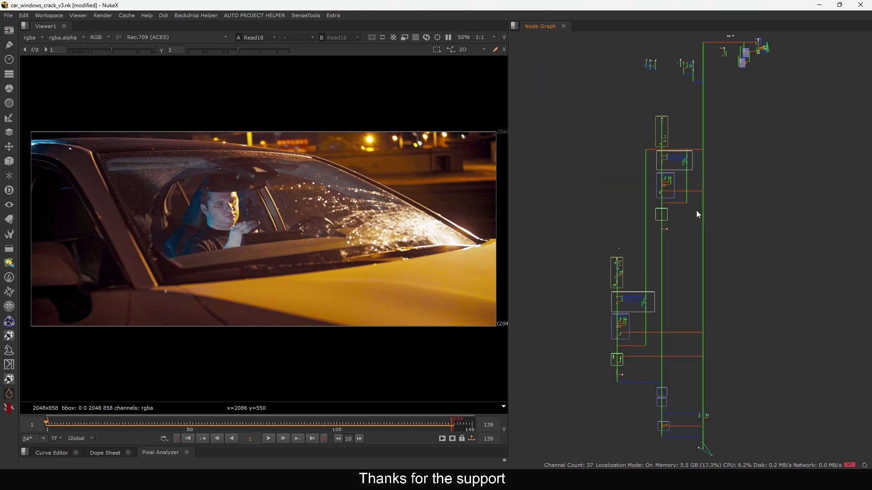
Look over the entire node tree and view the Read1 source plate in its upper group
scroll(697, 221, "down", 2)
left_click_drag(787, 55, 603, 451)
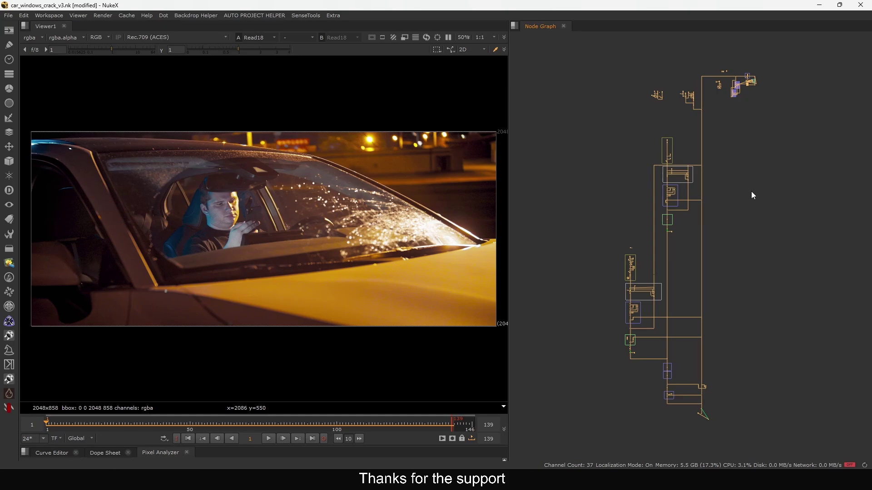
left_click_drag(797, 51, 632, 117)
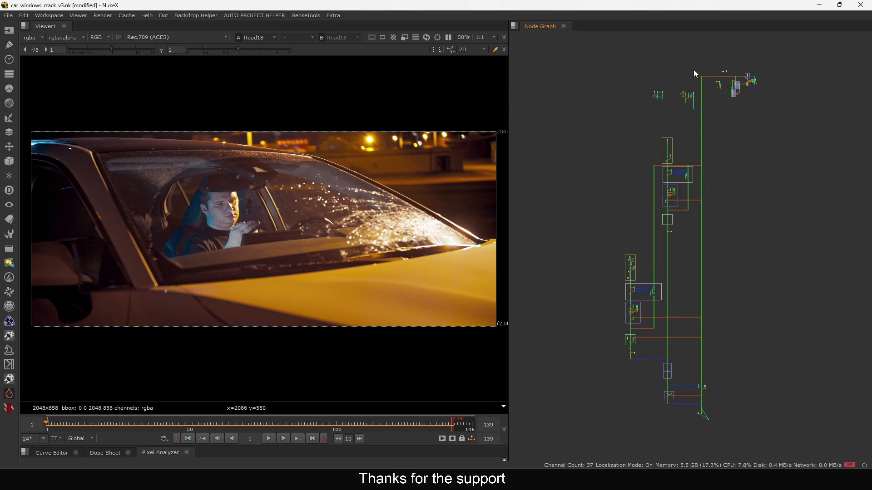
scroll(765, 80, "up", 10)
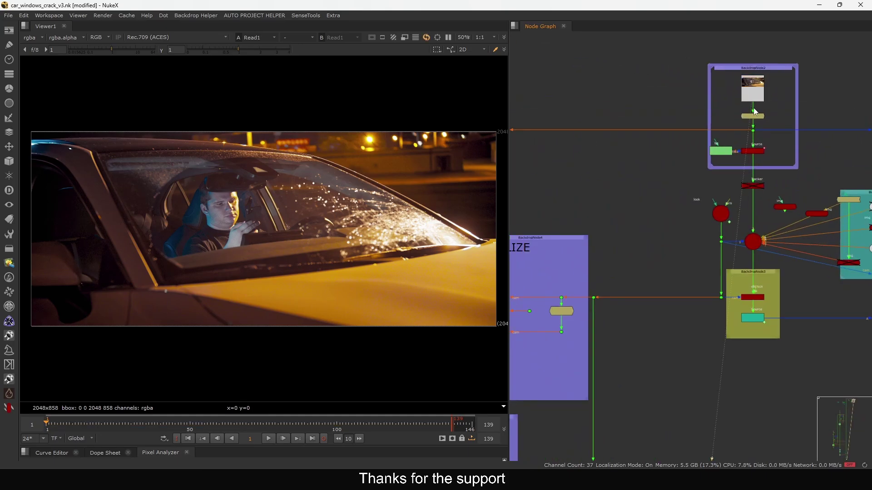
Look over the tracking and stabilize groups and view the original plate through Dot25
scroll(755, 111, "down", 10)
left_click_drag(803, 75, 651, 255)
middle_click_drag(622, 244, 735, 232)
left_click_drag(656, 69, 573, 150)
key("1")
middle_click_drag(532, 214, 655, 179)
scroll(655, 179, "up", 2)
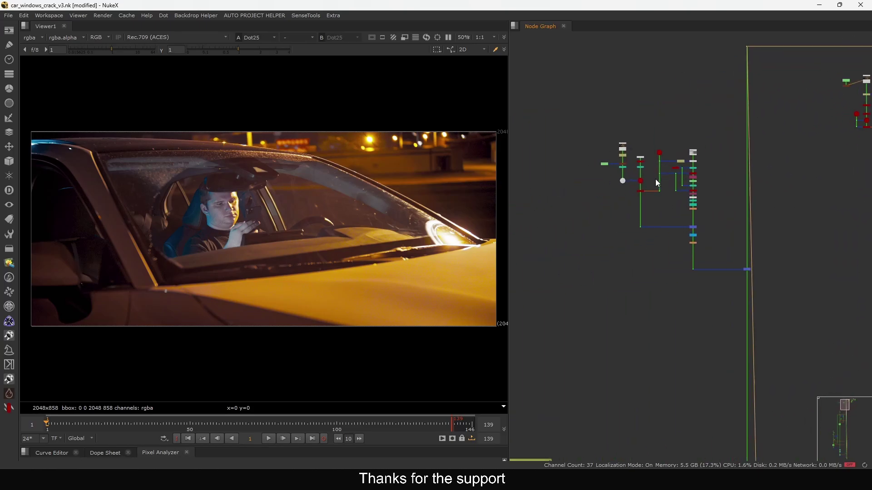
Inspect the windshield reflection branch, including its camera, Read11 source and Environment light
left_click_drag(570, 97, 710, 308)
middle_click_drag(678, 288, 750, 307)
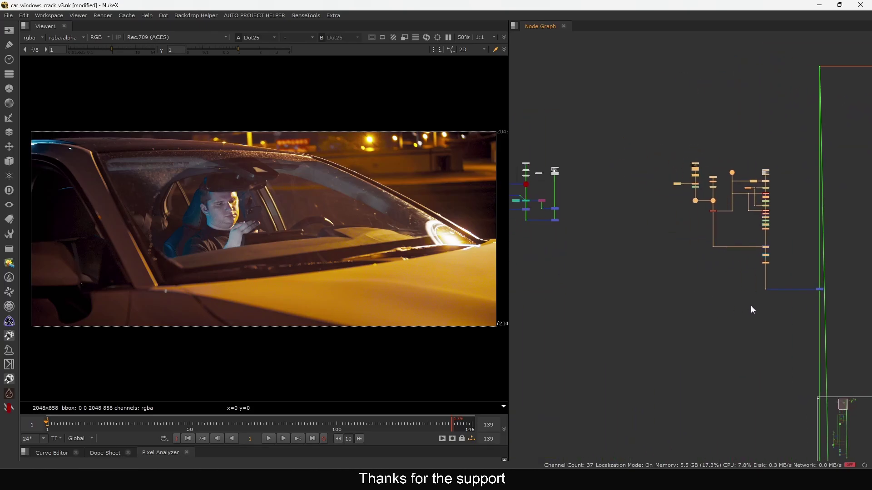
scroll(724, 181, "up", 7)
middle_click_drag(724, 181, 777, 222)
left_click(778, 221)
left_click(802, 164)
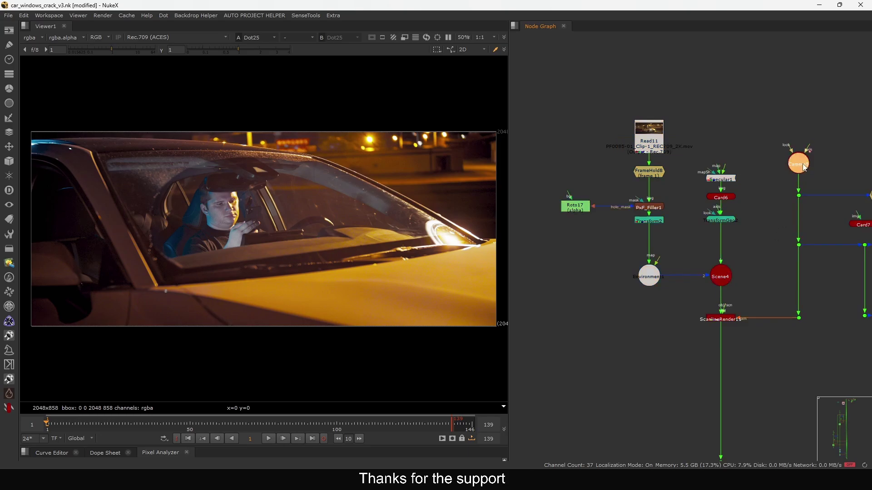
scroll(674, 305, "up", 4)
left_click_drag(731, 193, 631, 306)
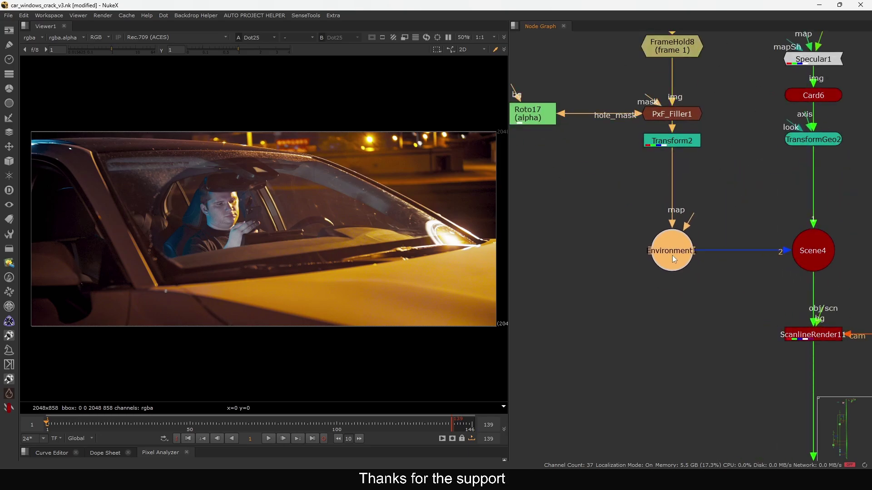
left_click_drag(672, 240, 671, 255)
scroll(665, 261, "down", 10)
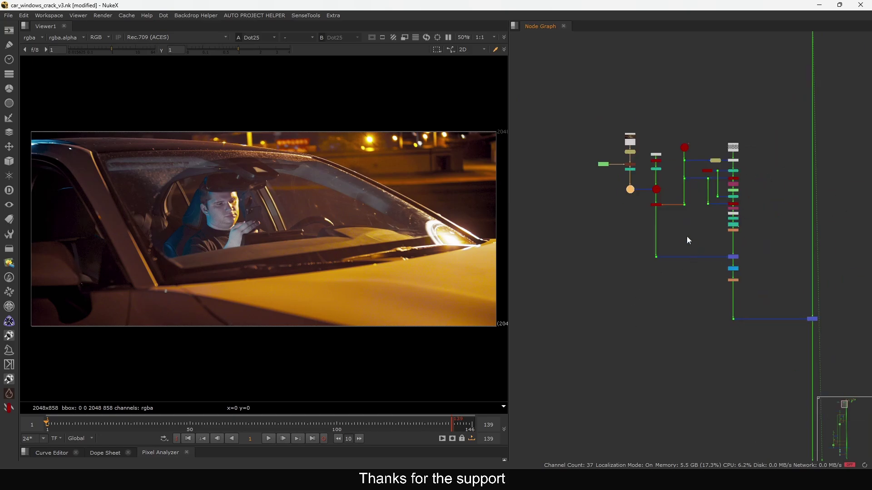
Select the Merge18 node that joins the reflection branch to the plate and toggle it off and on to compare
left_click_drag(634, 170, 764, 317)
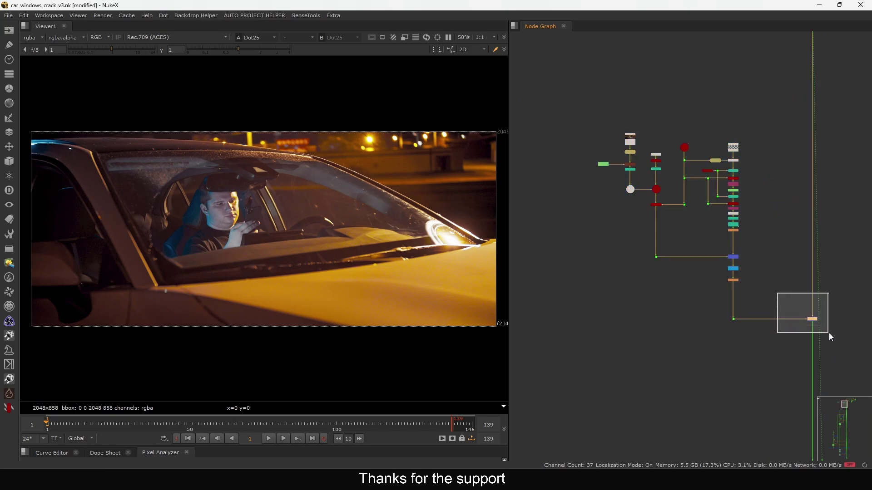
left_click_drag(829, 333, 830, 334)
middle_click_drag(790, 357, 718, 300)
key("d")
key("d")
key("d")
key("d")
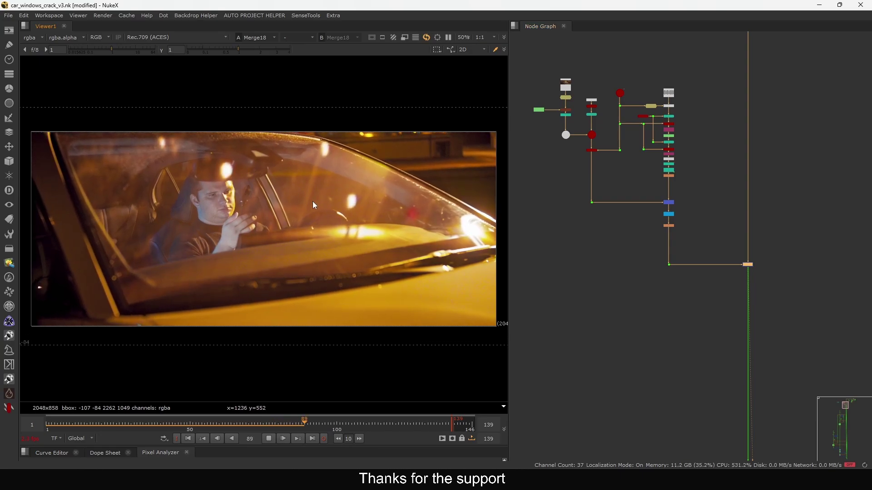
Replay the Merge18 result from the first frame to examine the windshield reflections and return to frame 1
left_click(188, 438)
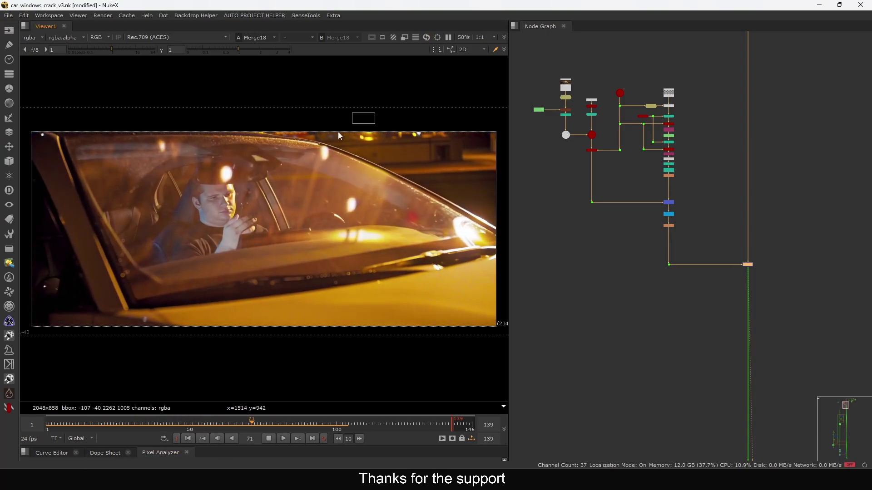
left_click(188, 439)
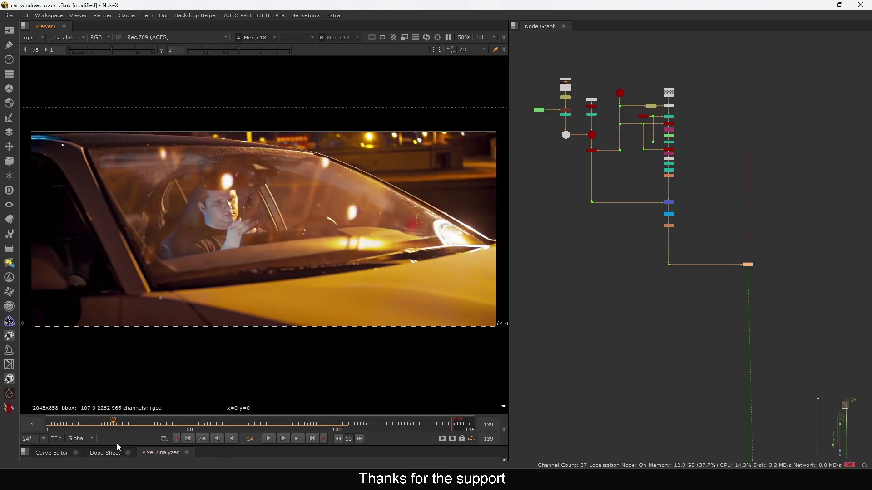
left_click(187, 438)
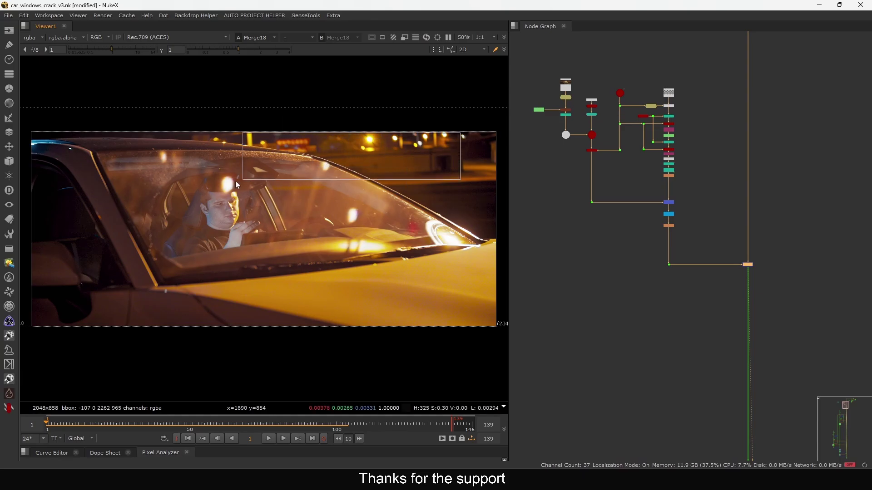
scroll(285, 211, "down", 1)
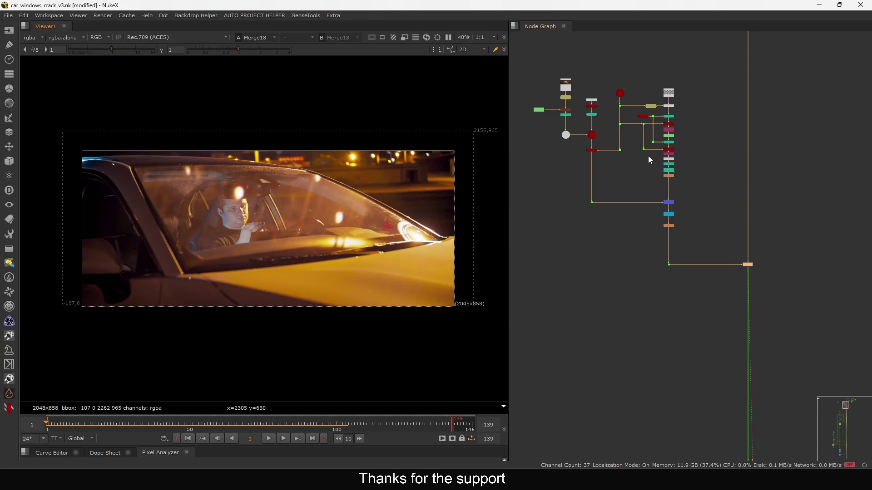
View the plate without the reflections through Dot25 for comparison
scroll(649, 158, "down", 3)
middle_click_drag(670, 172, 617, 282)
middle_click_drag(668, 152, 650, 153)
left_click_drag(600, 136, 647, 176)
key("1")
middle_click_drag(848, 150, 697, 197)
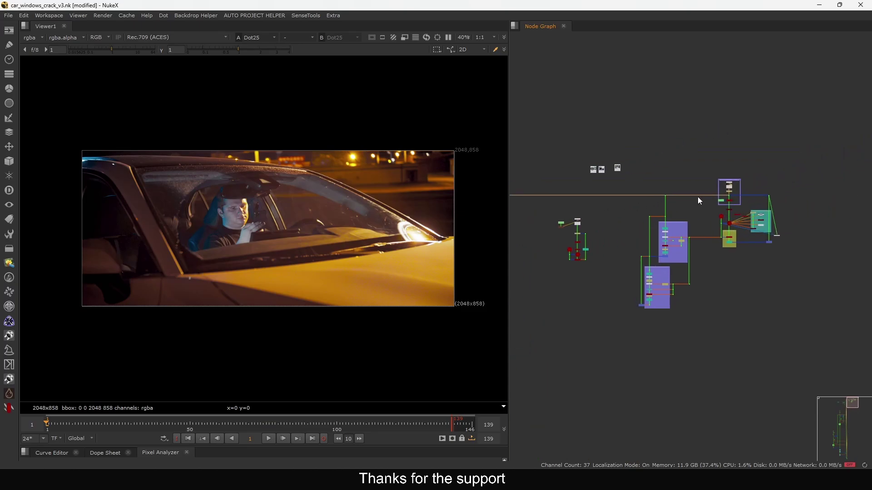
View the Read1 plate and the Read2 wide shot of the car in the viewer
scroll(708, 191, "up", 6)
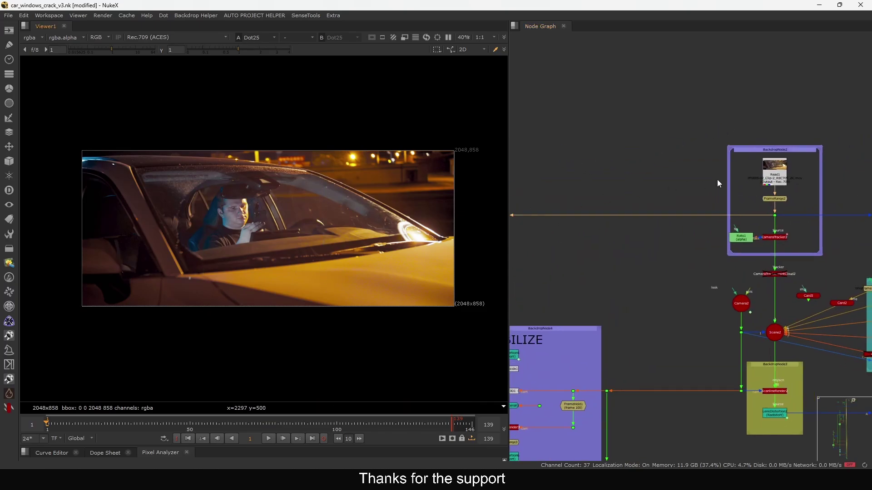
middle_click_drag(755, 187, 761, 185)
middle_click_drag(592, 224, 786, 172)
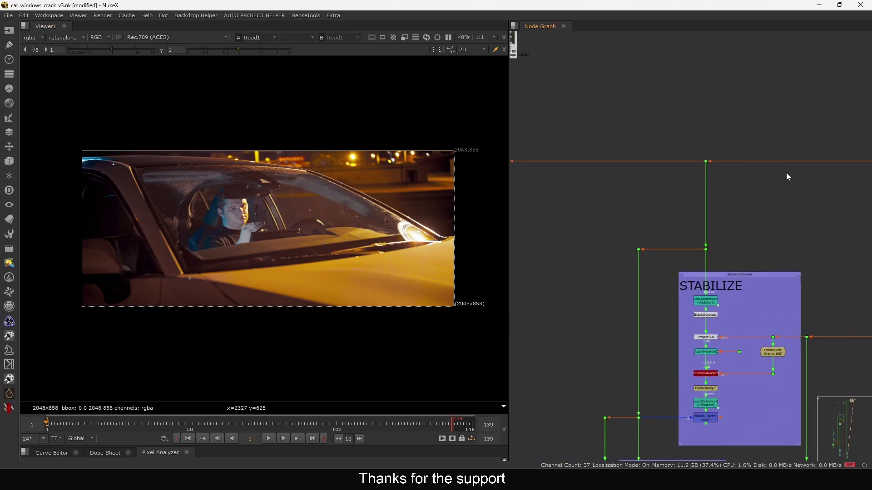
middle_click_drag(604, 279, 785, 162)
middle_click_drag(626, 199, 800, 208)
left_click(699, 171)
key("1")
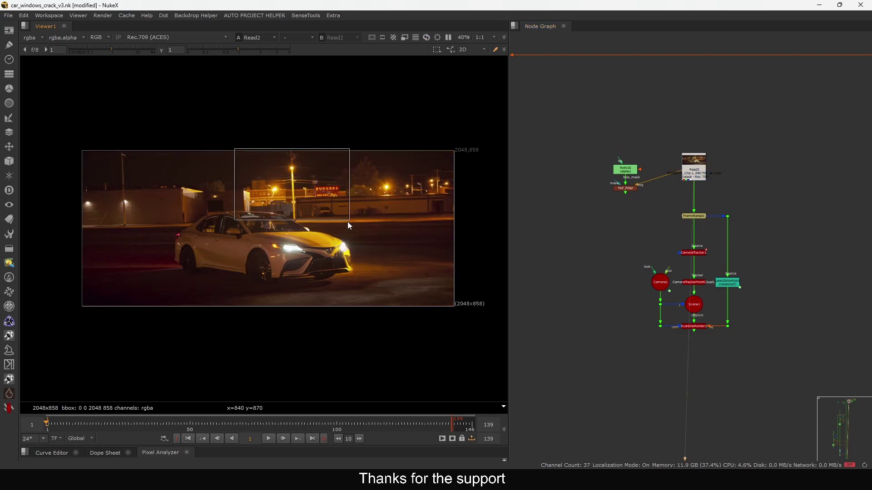
Examine the background lights and the car's windshield area in the Read2 wide shot
left_click_drag(347, 222, 345, 224)
middle_click_drag(298, 222, 341, 251)
middle_click_drag(540, 318, 767, 201)
scroll(668, 225, "down", 3)
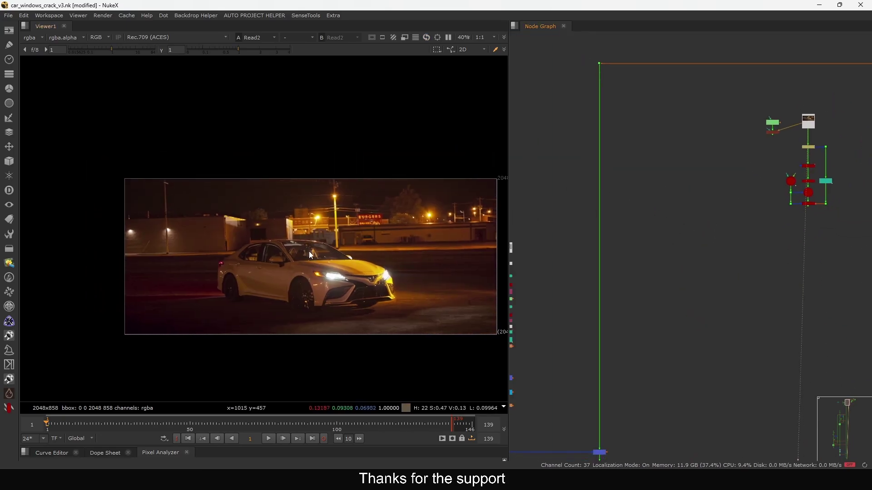
left_click_drag(282, 191, 345, 235)
View the reflection branch's ScanlineRender11 output in the viewer
middle_click_drag(529, 205, 782, 134)
scroll(644, 165, "up", 1)
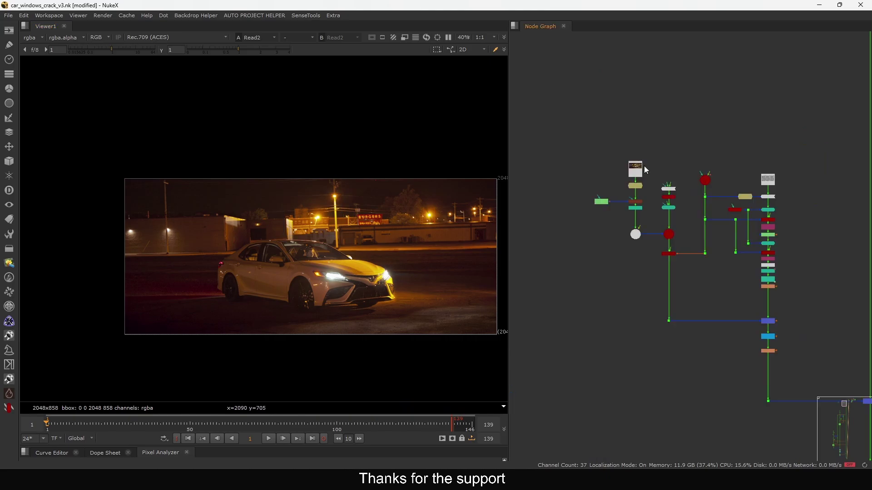
scroll(643, 185, "up", 2)
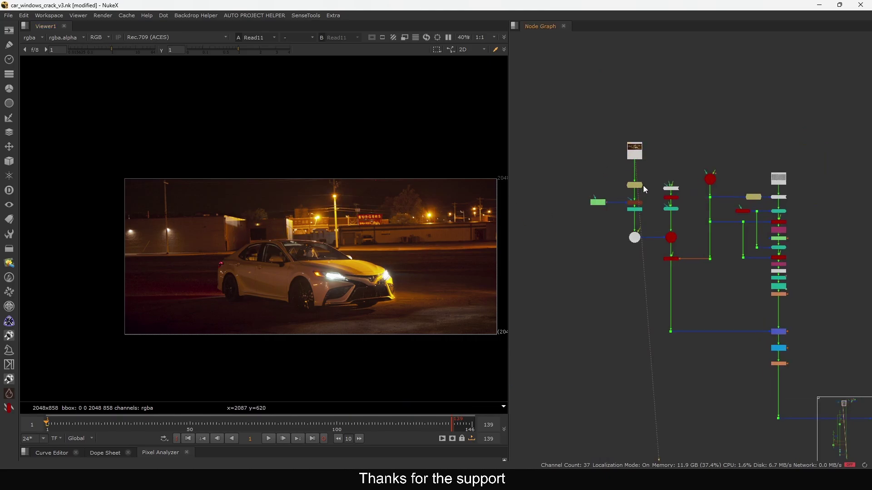
middle_click_drag(672, 223, 652, 164)
left_click(658, 212)
key("1")
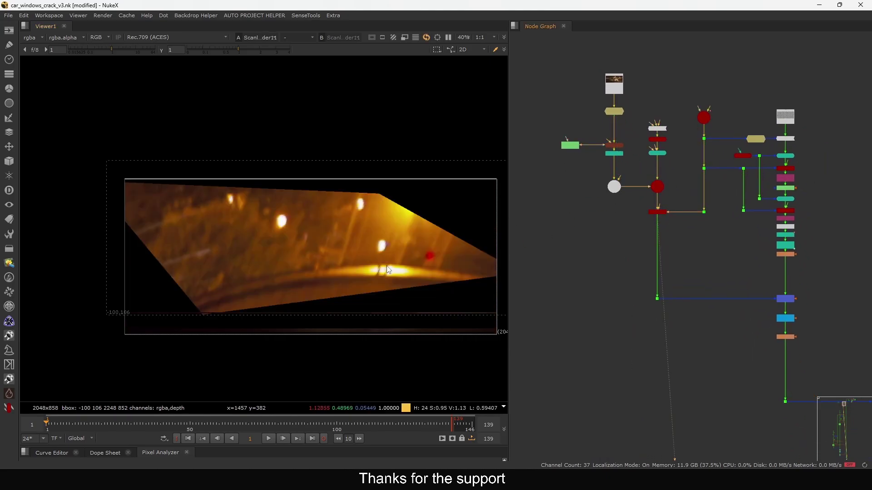
View the tracked cracked-glass render at the Expression node of the lower 3D MACHMOVE group
key("f")
scroll(626, 326, "up", 10)
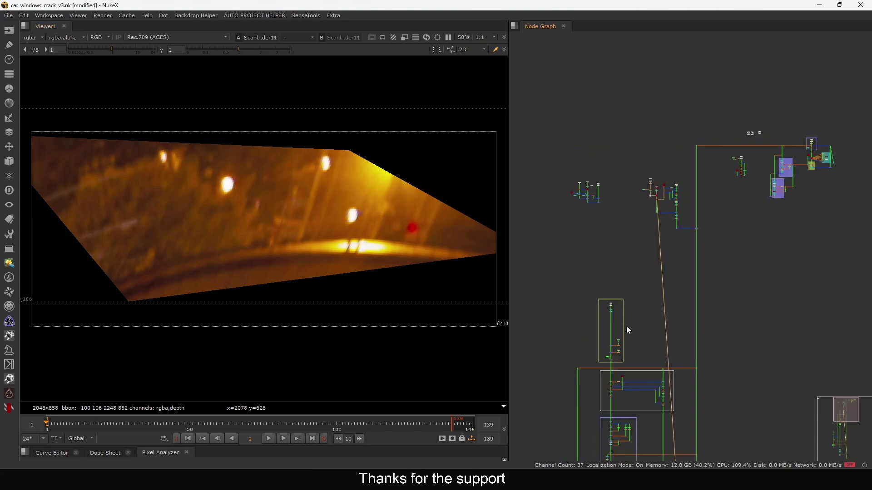
scroll(750, 217, "up", 5)
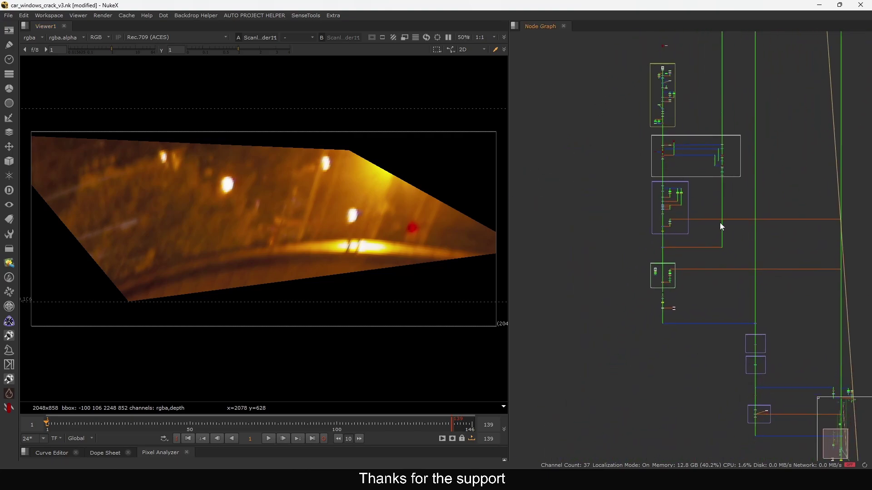
scroll(691, 185, "up", 2)
key("1")
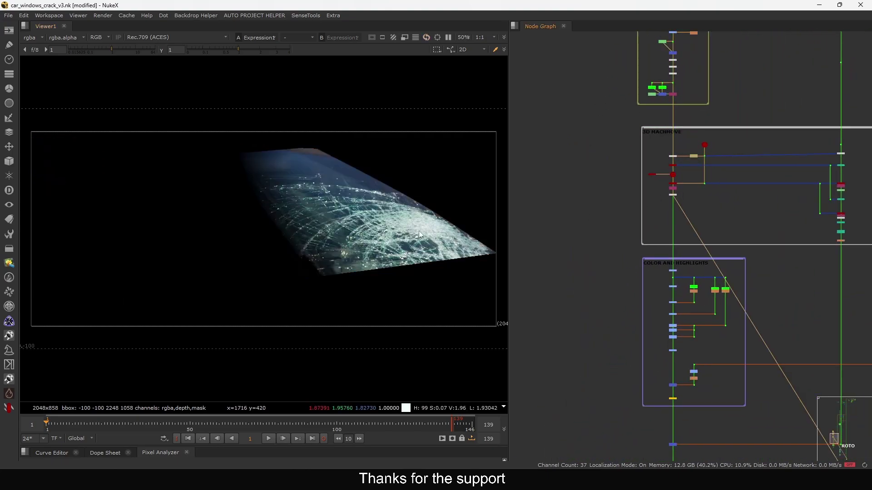
Select the 3D projection nodes and then the roto nodes within the lower 3D MACHMOVE group
scroll(700, 198, "down", 5)
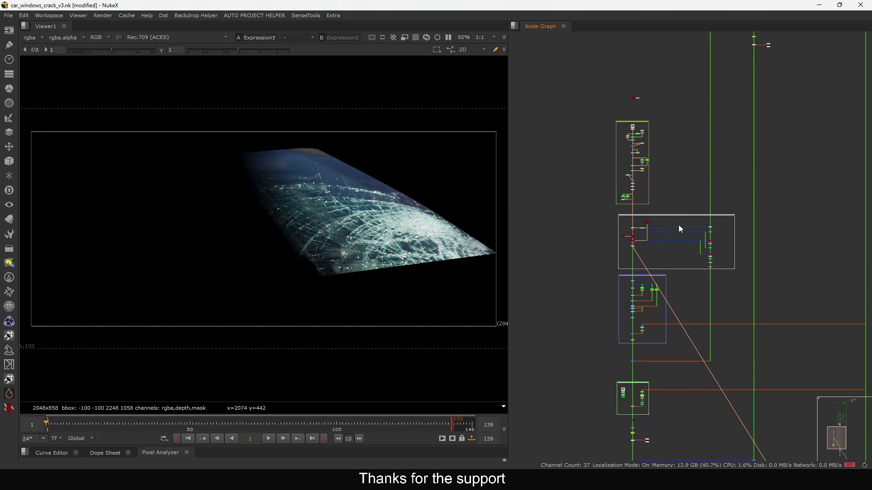
scroll(609, 231, "up", 3)
left_click_drag(586, 227, 616, 258)
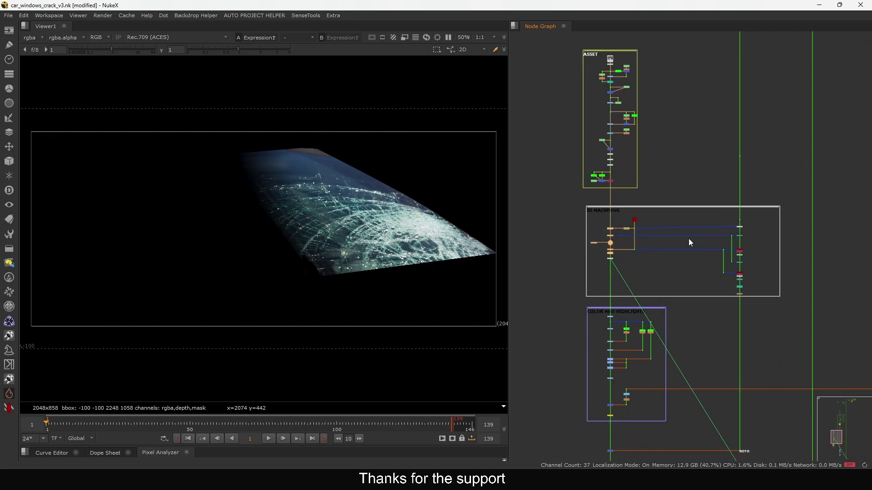
left_click_drag(741, 244, 781, 299)
View the windshield roto matte at Blur2 and check its alpha channel
scroll(741, 294, "up", 5)
left_click_drag(707, 331, 767, 236)
key("1")
left_click(653, 258)
left_click_drag(212, 183, 324, 243)
key("a")
key("a")
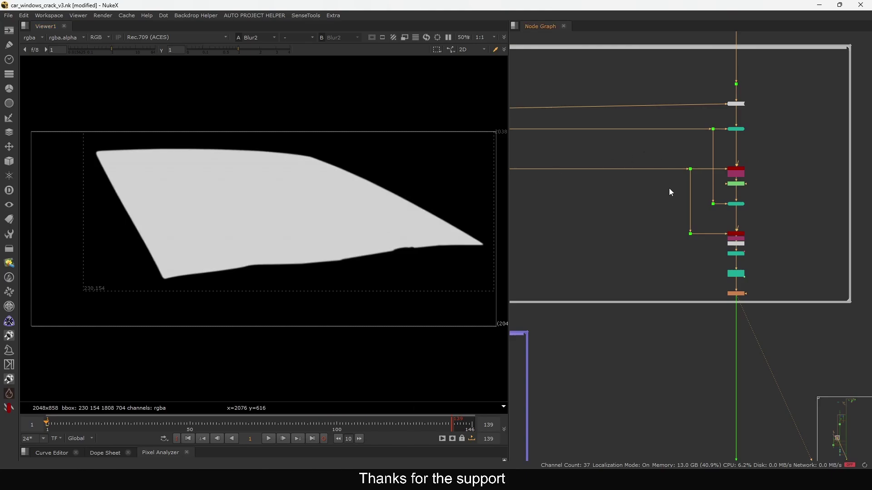
View the windshield matte at Blur18 in the reflection branch
scroll(660, 184, "down", 4)
middle_click_drag(618, 167, 628, 317)
scroll(630, 321, "down", 6)
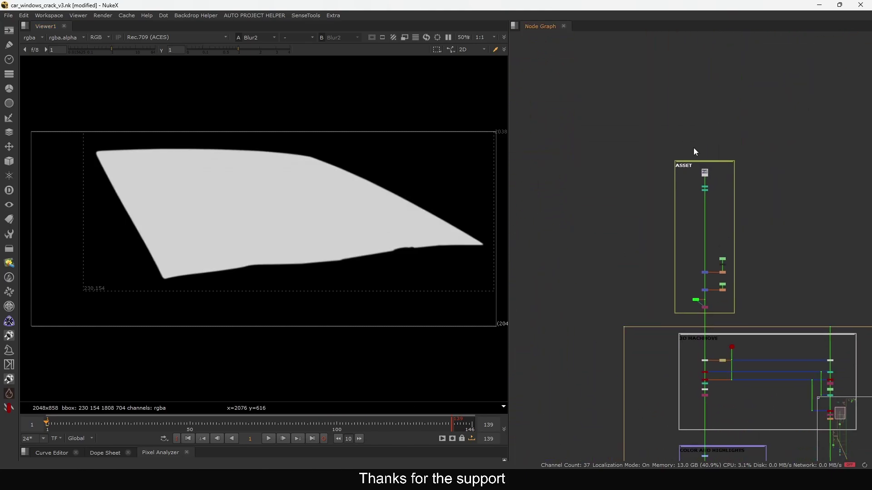
scroll(643, 304, "up", 4)
scroll(710, 241, "up", 5)
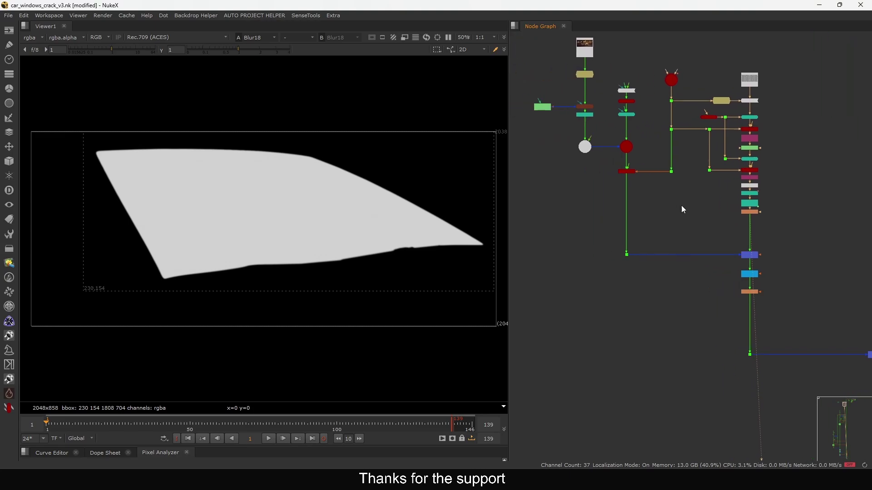
View the reflection render at Dot104 and advance through the shot in 10-frame jumps to frame 127
left_click_drag(679, 212, 596, 307)
key("1")
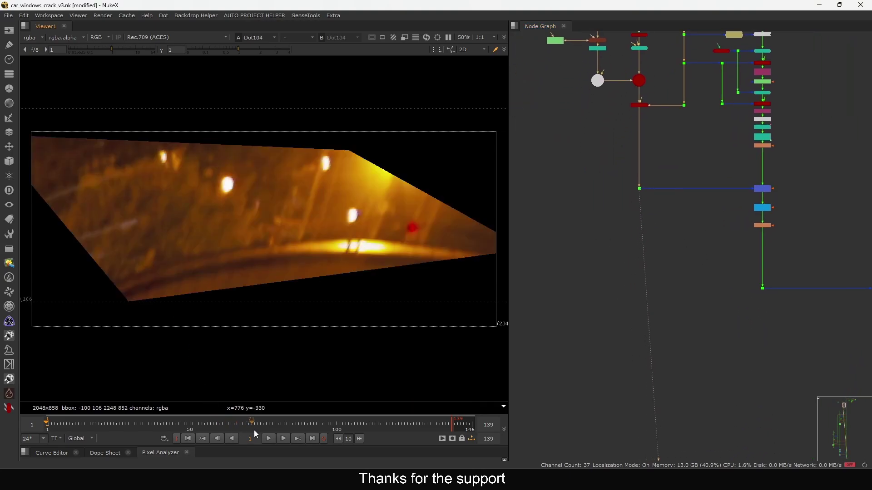
left_click(269, 439)
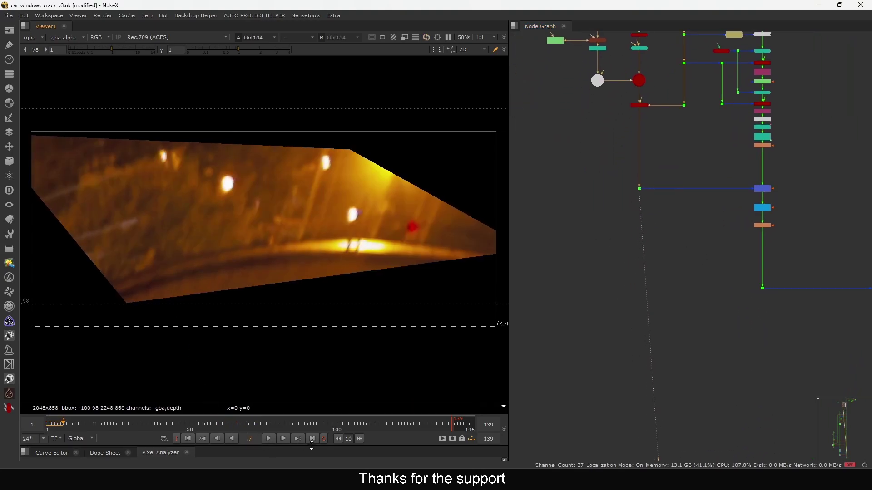
left_click(360, 438)
left_click(360, 439)
left_click(359, 439)
left_click(360, 439)
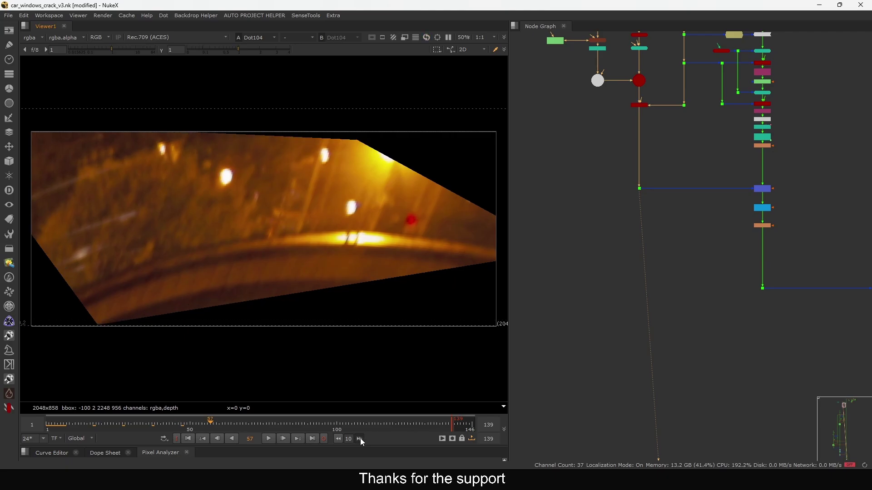
left_click(360, 439)
left_click(359, 438)
left_click(360, 440)
left_click(359, 440)
left_click(359, 440)
left_click(359, 441)
left_click(359, 441)
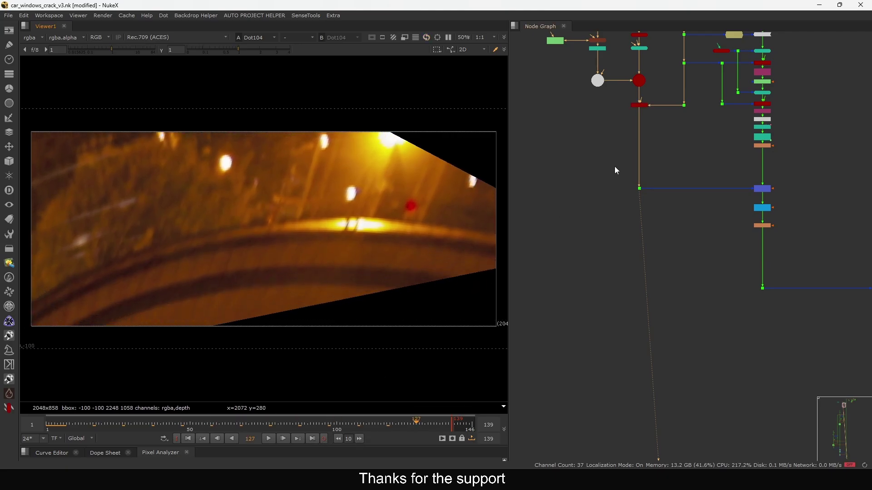
View the source car plate at Read11, which feeds the reflection environment
middle_click_drag(621, 36, 657, 215)
scroll(628, 187, "up", 4)
middle_click_drag(628, 186, 656, 212)
left_click(669, 158)
key("1")
left_click(611, 179)
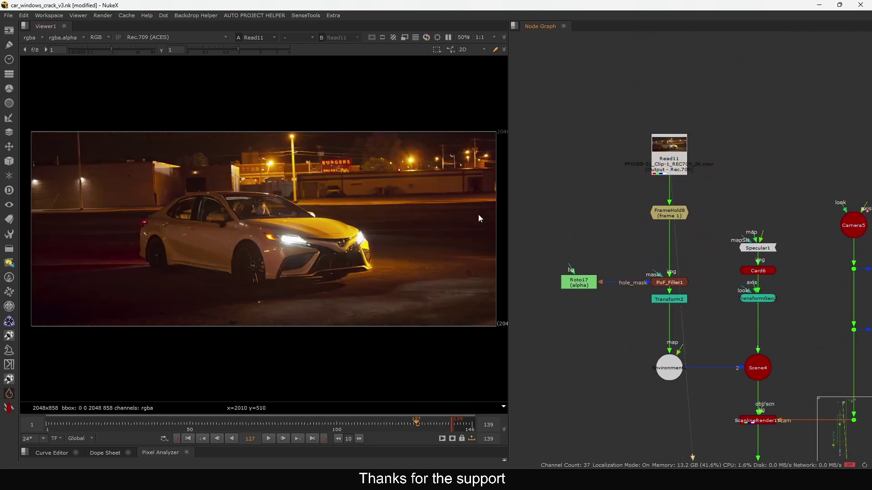
left_click_drag(132, 294, 130, 296)
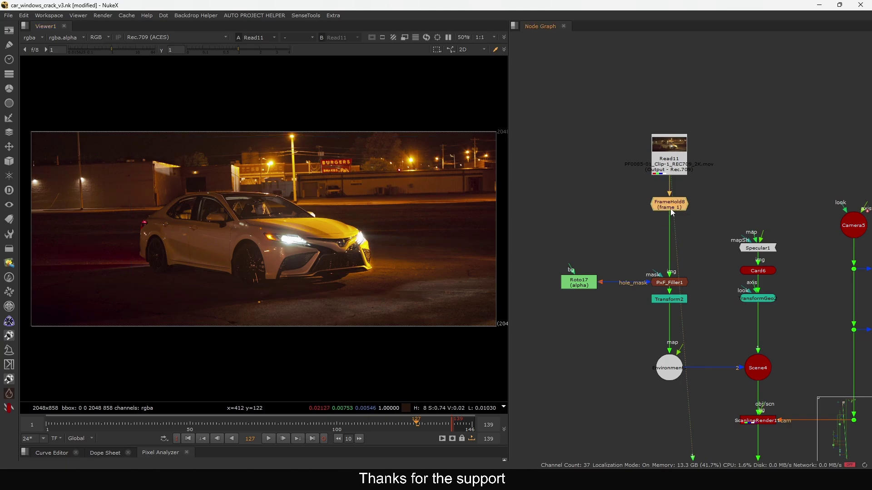
View the held plate at FrameHold8 and select the environment light node below it
key("1")
middle_click_drag(707, 334, 696, 223)
middle_click_drag(666, 256, 709, 253)
scroll(709, 253, "up", 3)
left_click_drag(755, 226, 663, 313)
mouse_move(699, 268)
left_mouse_down()
mouse_move(703, 281)
mouse_move(700, 255)
mouse_move(700, 264)
left_mouse_up()
scroll(700, 264, "down", 7)
middle_click_drag(783, 349, 740, 250)
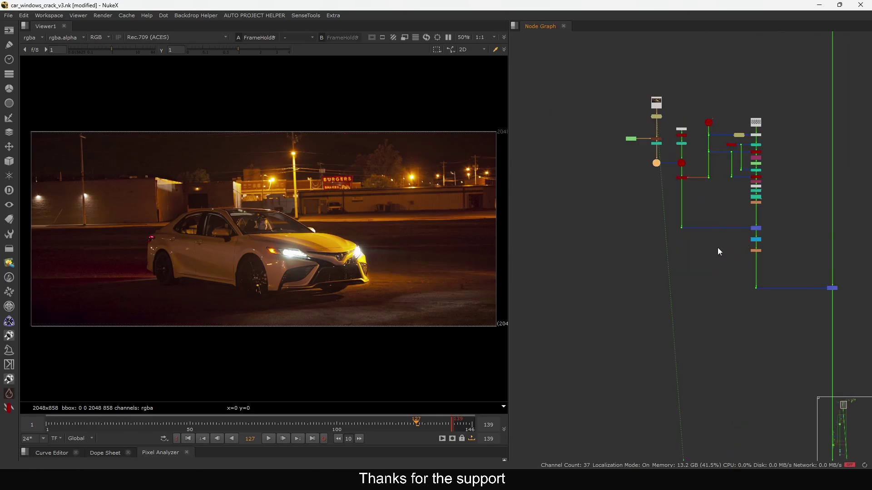
Inspect the RayRender1 node in the separate 3D render group beside the reflection branch
middle_click_drag(635, 241, 860, 248)
scroll(620, 172, "up", 10)
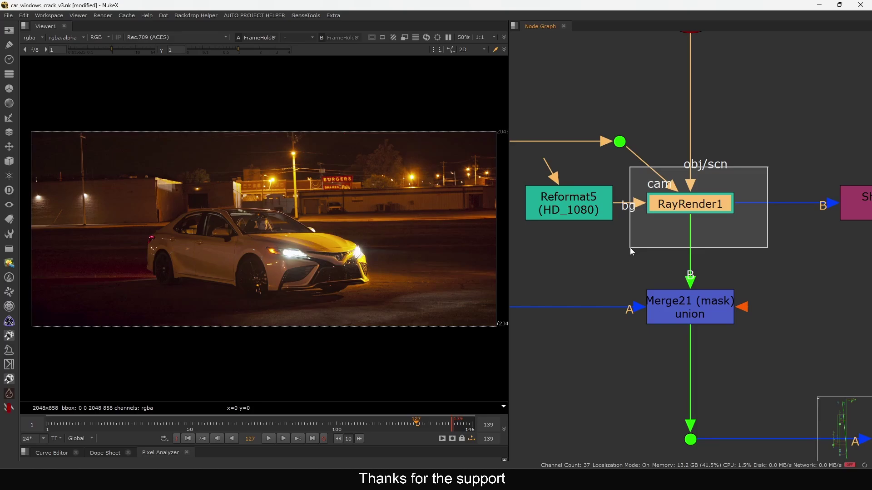
scroll(631, 252, "down", 6)
scroll(677, 230, "down", 6)
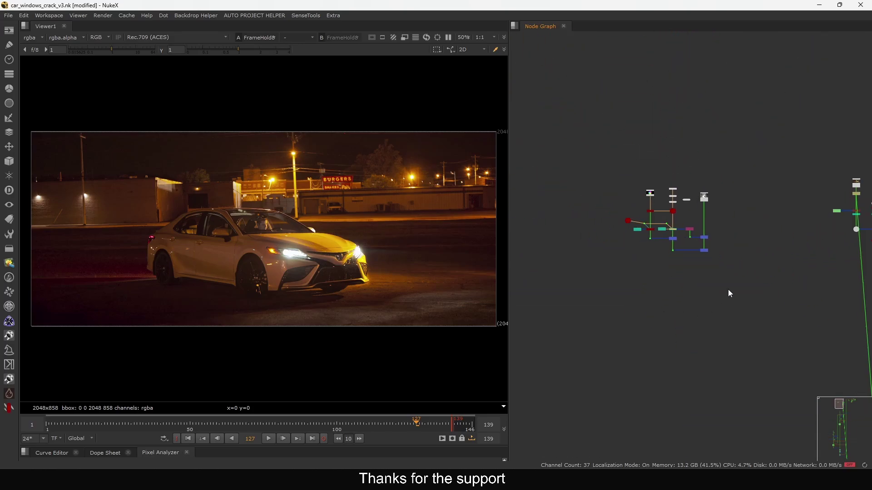
left_click_drag(700, 212, 627, 272)
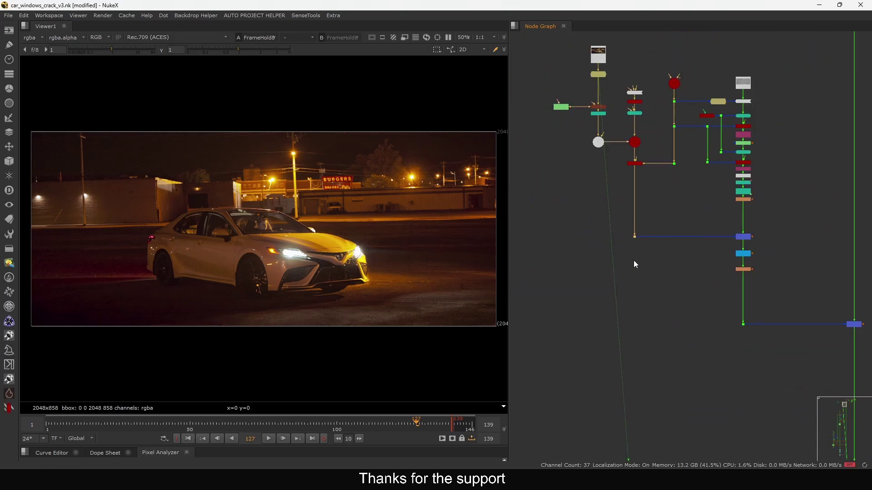
View the environment reflection at Dot104 again and select the reflection branch nodes
key("1")
middle_click_drag(649, 215, 688, 241)
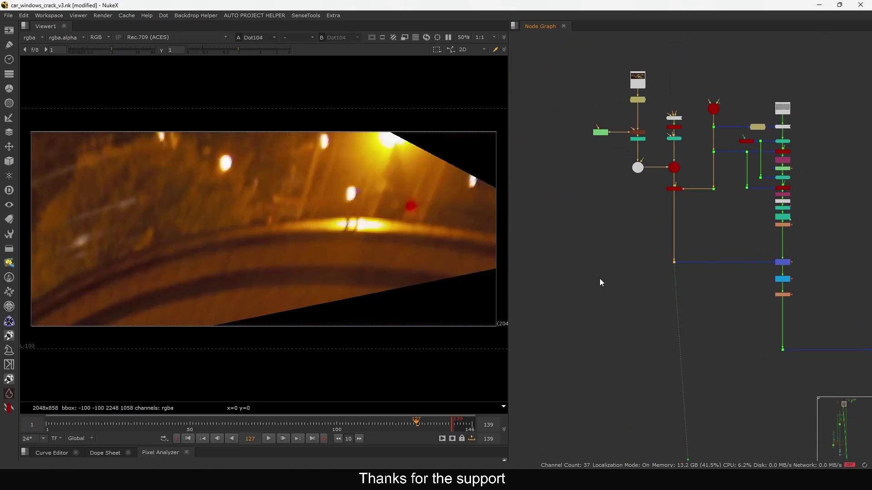
scroll(645, 163, "up", 5)
scroll(669, 288, "down", 6)
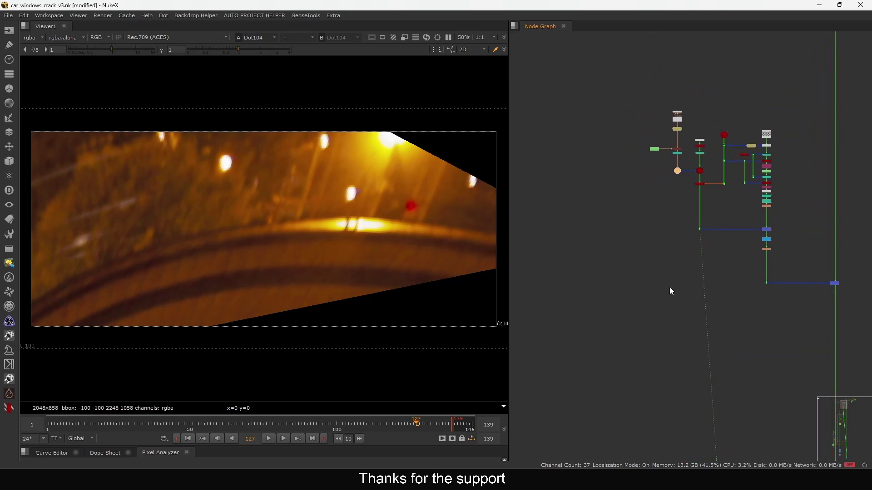
left_click_drag(770, 99, 571, 254)
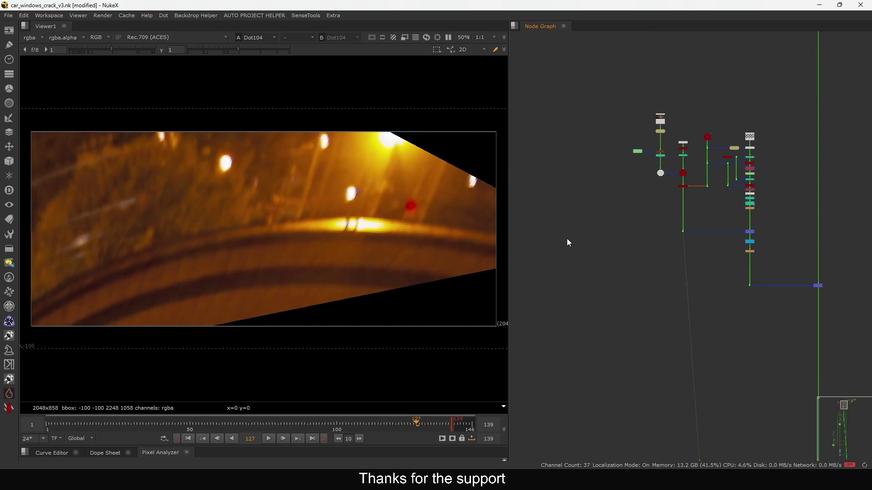
View the matte-trimmed reflection at Dot111 and select the merge that adds it to the main pipe
scroll(615, 238, "up", 5)
left_click(698, 259)
key("1")
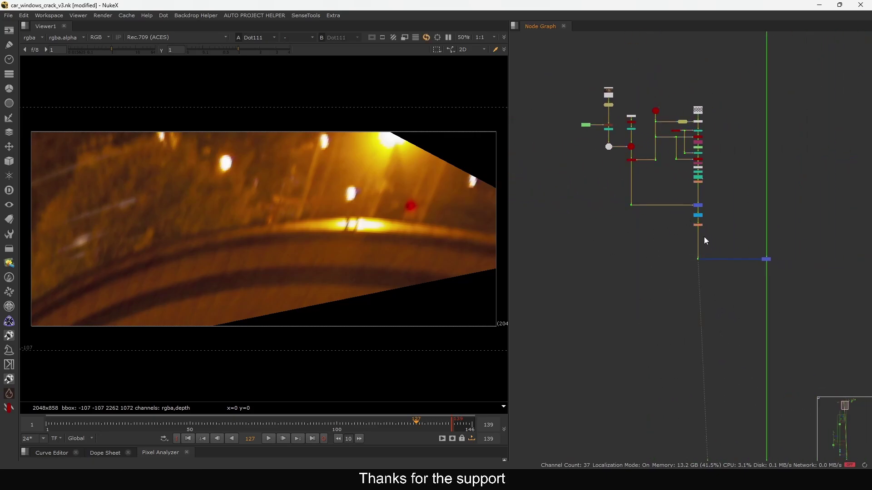
middle_click_drag(613, 221, 653, 243)
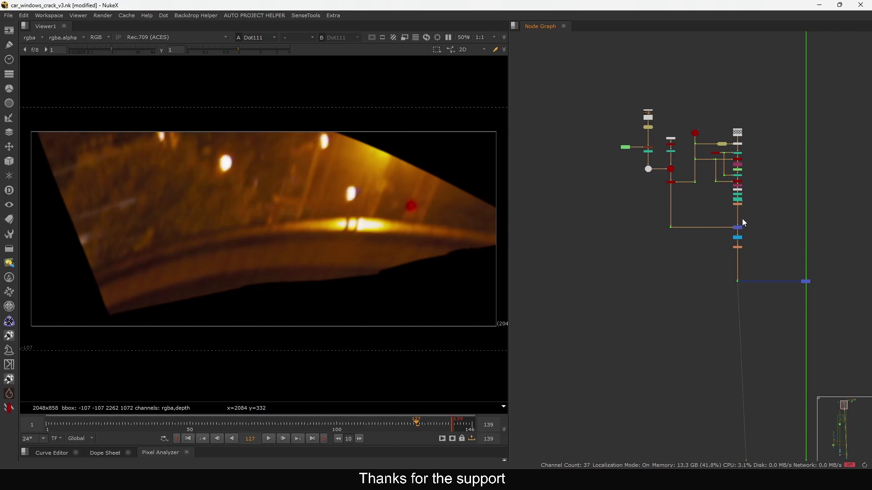
scroll(755, 216, "down", 3)
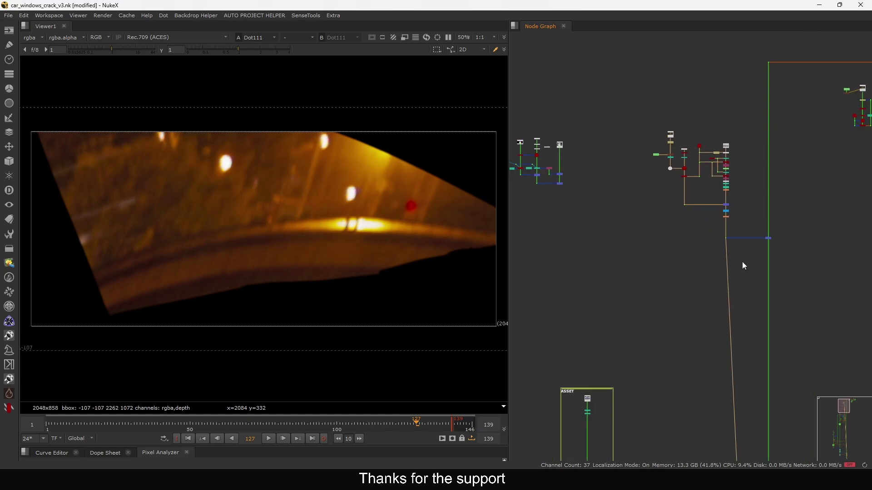
left_click_drag(799, 266, 607, 129)
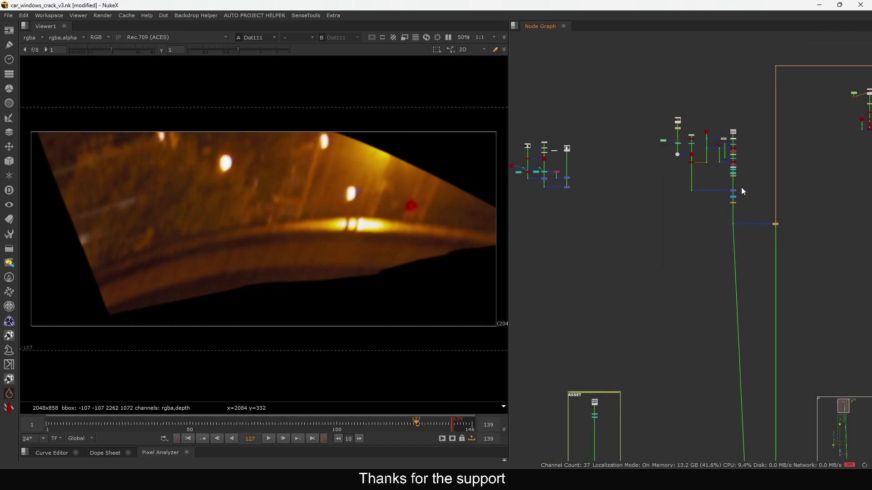
scroll(741, 187, "up", 5)
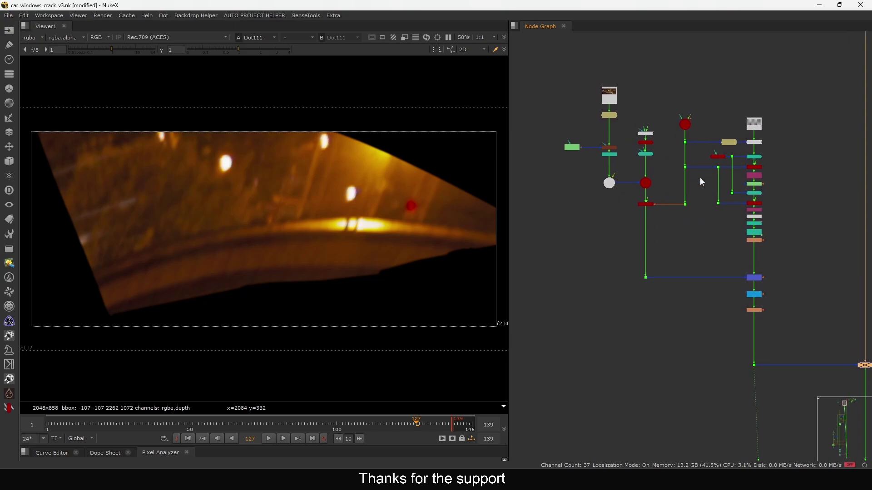
Copy the camera, card render and windshield matte nodes of the reflection branch and paste them into empty space below it
left_click_drag(839, 68, 697, 240)
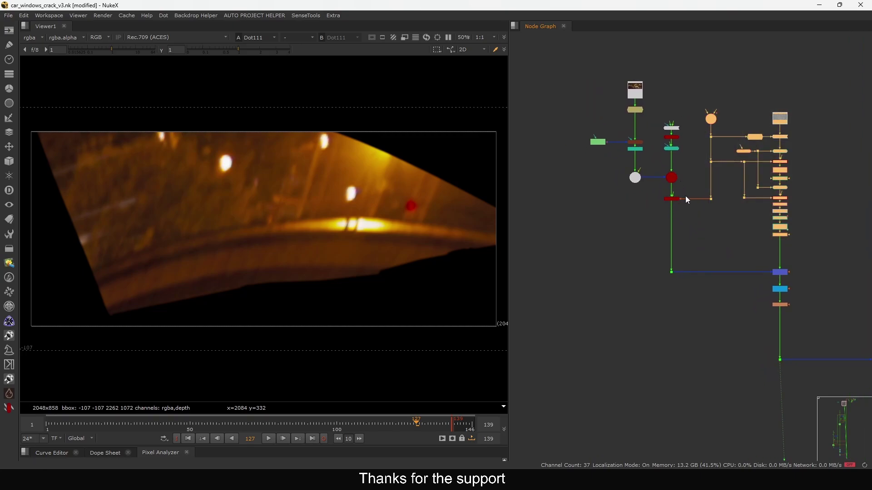
key("ctrl+c")
left_click(702, 216)
scroll(713, 254, "down", 5)
middle_click_drag(722, 363, 689, 209)
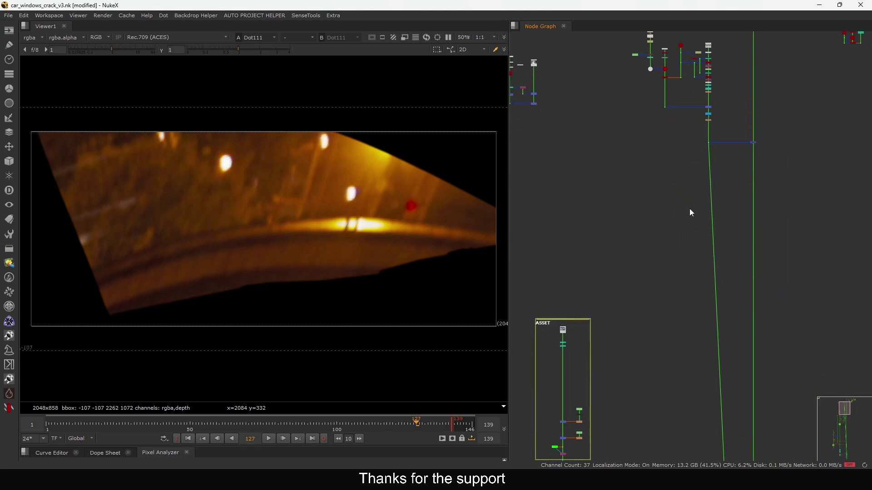
scroll(686, 205, "up", 5)
key("ctrl+v")
left_click_drag(673, 169, 681, 139)
Select the nodes inside the lower 3D MACHMOVE group to point out the original matchmove setup
scroll(681, 142, "down", 9)
middle_click_drag(626, 335, 685, 249)
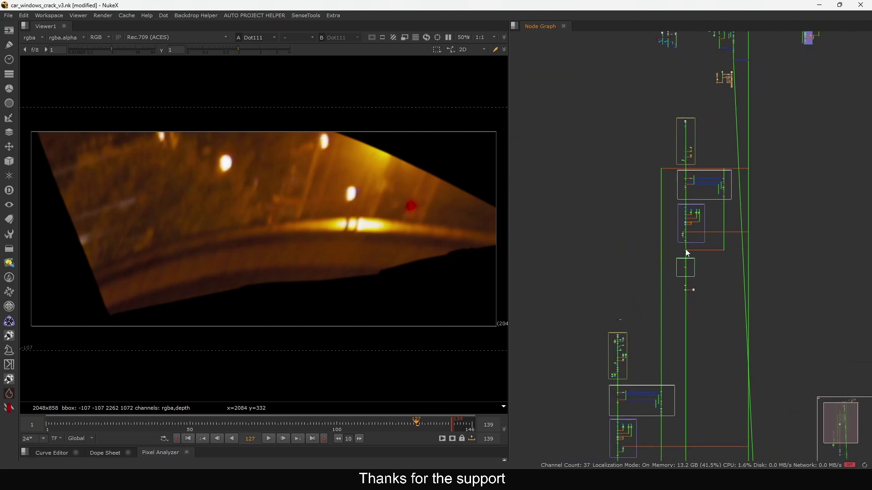
middle_click_drag(650, 404, 707, 258)
scroll(709, 258, "up", 3)
scroll(708, 258, "up", 1)
left_click_drag(775, 189, 623, 281)
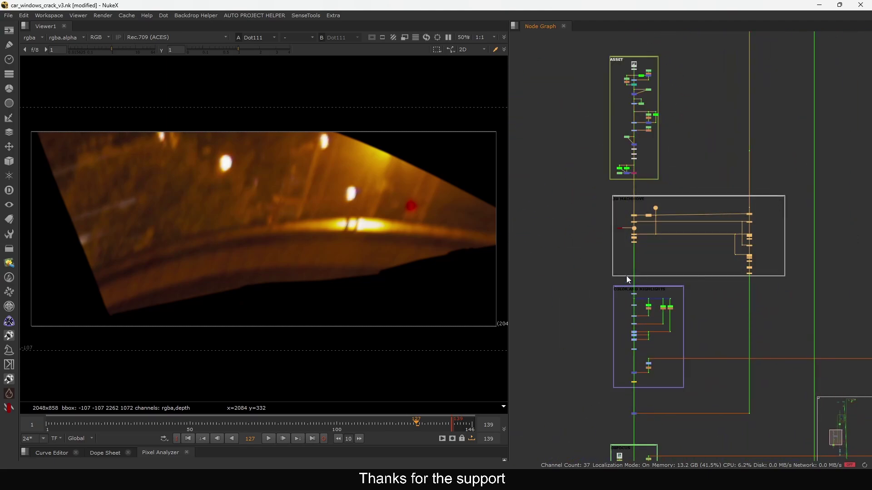
View the CheckerBoard node at the head of the pasted matte branch
scroll(672, 227, "down", 8)
middle_click_drag(678, 220, 673, 300)
scroll(742, 143, "up", 12)
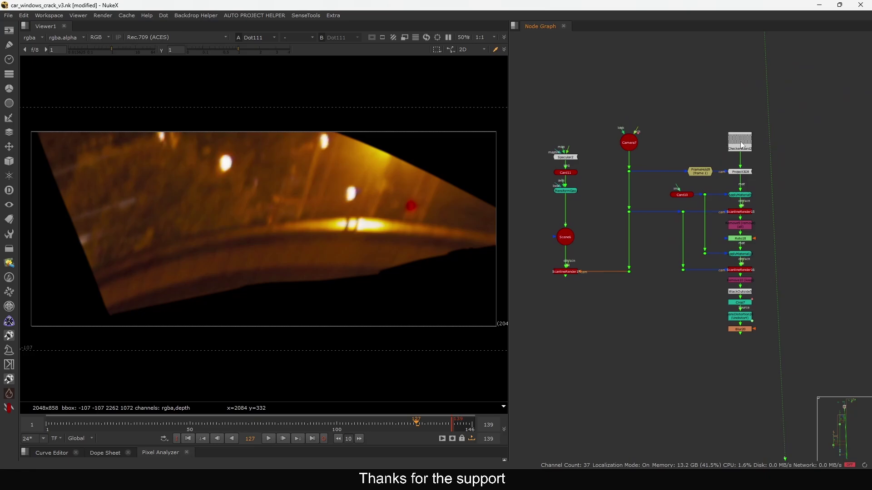
key("1")
scroll(672, 165, "up", 3)
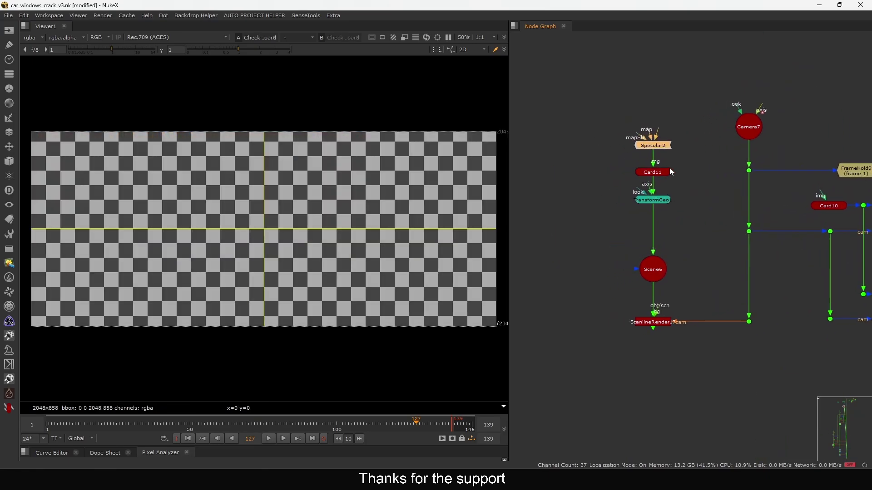
View Card11 and Scene6 in the 3D viewer, orbit around the card and select it
scroll(666, 178, "up", 2)
left_click_drag(680, 143, 681, 141)
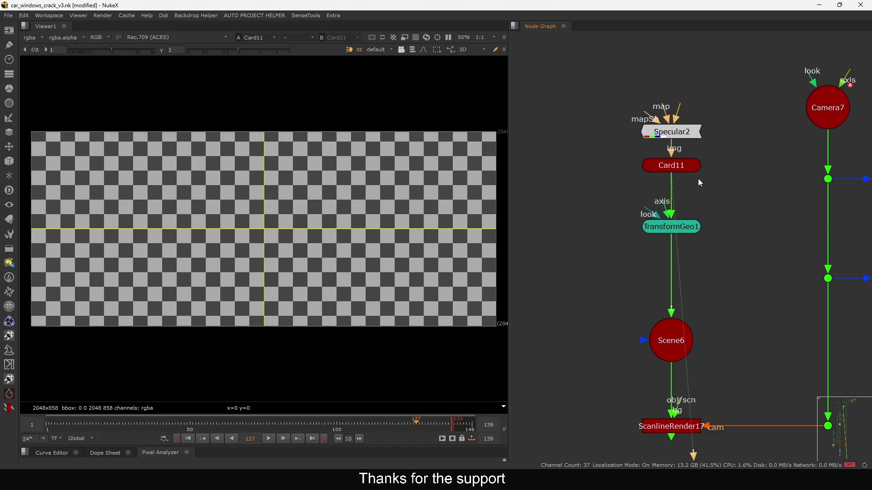
left_click_drag(669, 330, 668, 334)
key("1")
middle_click_drag(668, 318, 702, 293)
scroll(355, 258, "down", 3)
left_click_drag(355, 258, 406, 244, "ctrl")
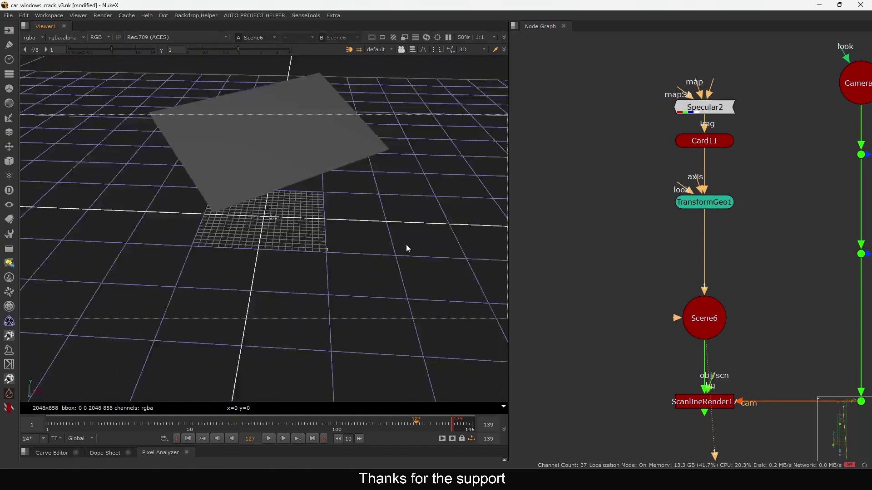
left_click(311, 169)
middle_click_drag(311, 187, 337, 267)
View ScanlineRender17 in 3D and look at the card through Camera7
middle_click_drag(677, 334, 689, 268)
scroll(715, 230, "down", 7)
scroll(722, 247, "up", 3)
left_click_drag(740, 235, 699, 269)
key("1")
left_click_drag(406, 258, 386, 76, "ctrl")
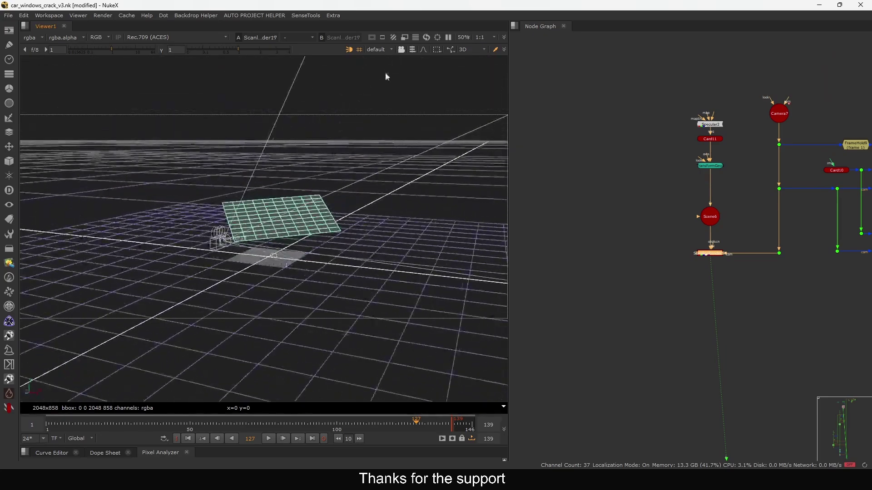
left_click(401, 49)
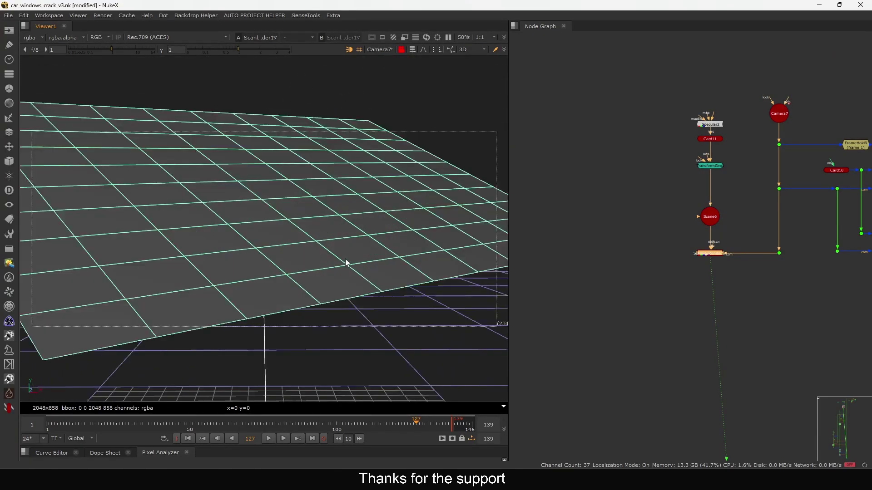
View the Card10 geometry that feeds the matte projection branch
middle_click_drag(751, 193, 659, 221)
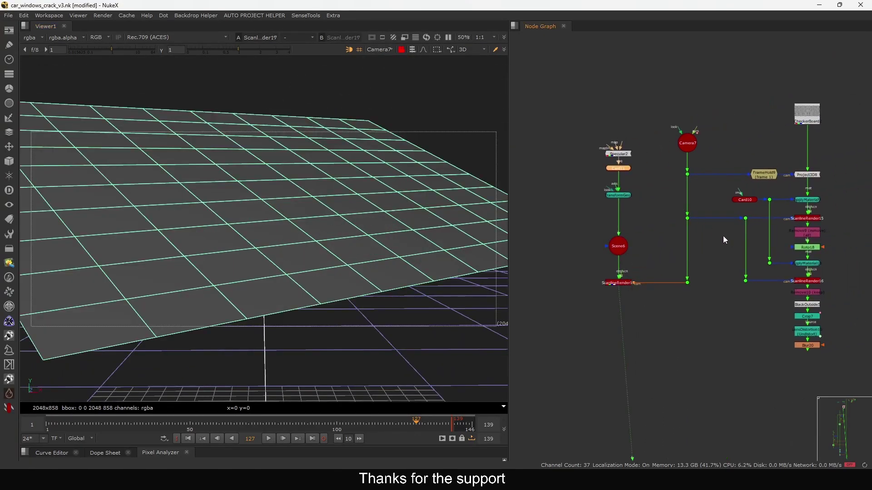
middle_click_drag(723, 236, 673, 218)
left_click_drag(696, 181, 687, 181)
scroll(686, 179, "up", 2)
key("1")
scroll(335, 237, "up", 1)
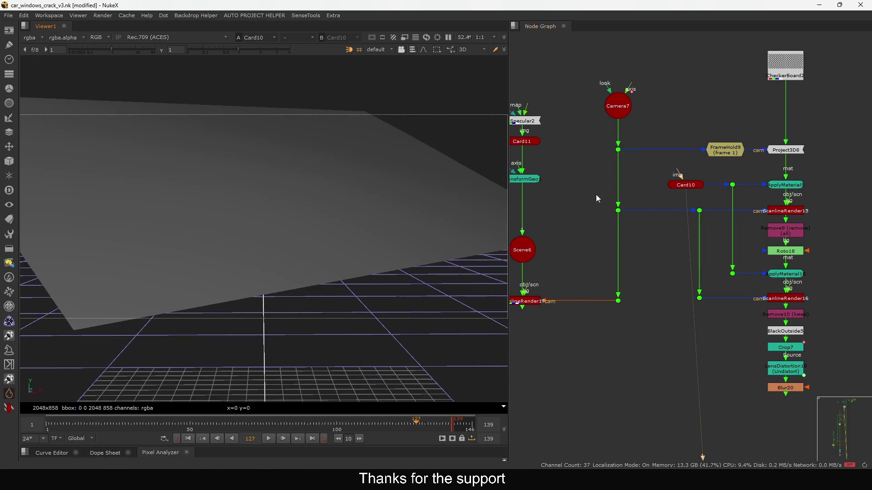
View CheckerBoard2 and its UV-unwrapped projection at ScanlineRender15, and open the ScanlineRender15 properties
middle_click_drag(790, 168, 786, 190)
left_click(777, 104)
key("1")
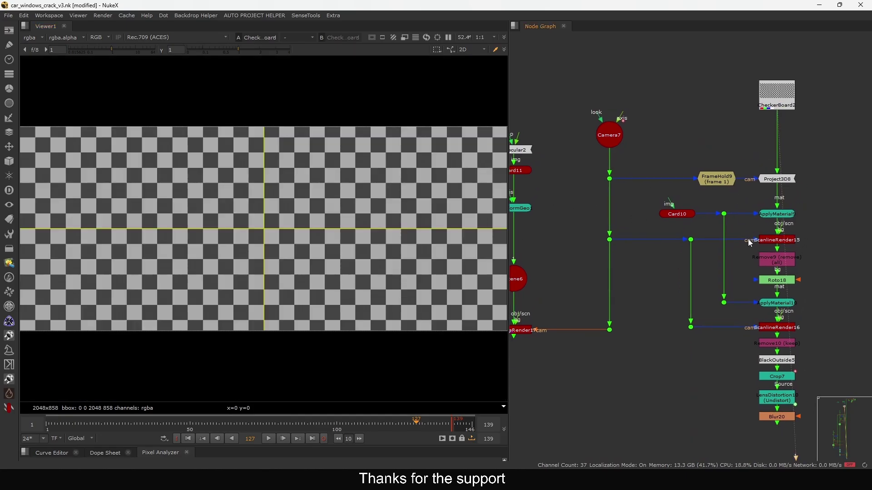
left_click(767, 240)
key("1")
middle_click_drag(766, 239, 756, 202)
scroll(311, 286, "down", 1)
scroll(773, 200, "up", 4)
double_click(772, 200)
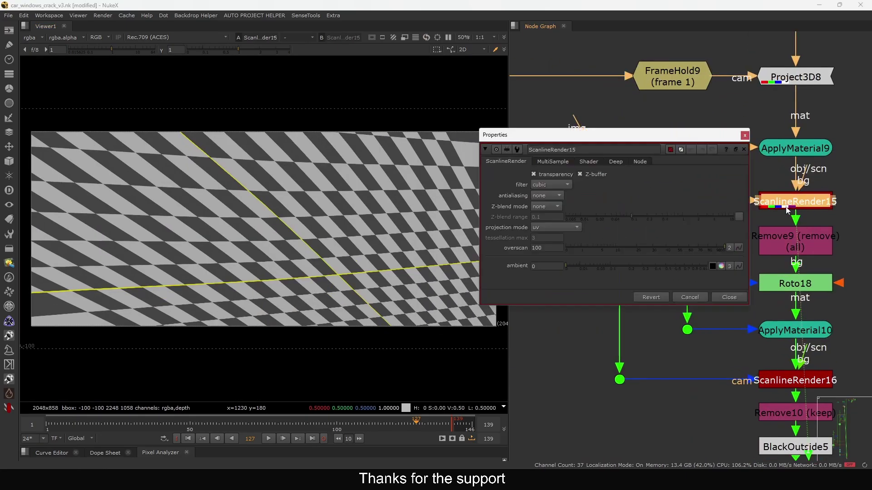
View the unwrapped windshield matte at Roto18 and close the ScanlineRender15 properties
middle_click_drag(798, 288, 776, 278)
left_click(775, 279)
key("1")
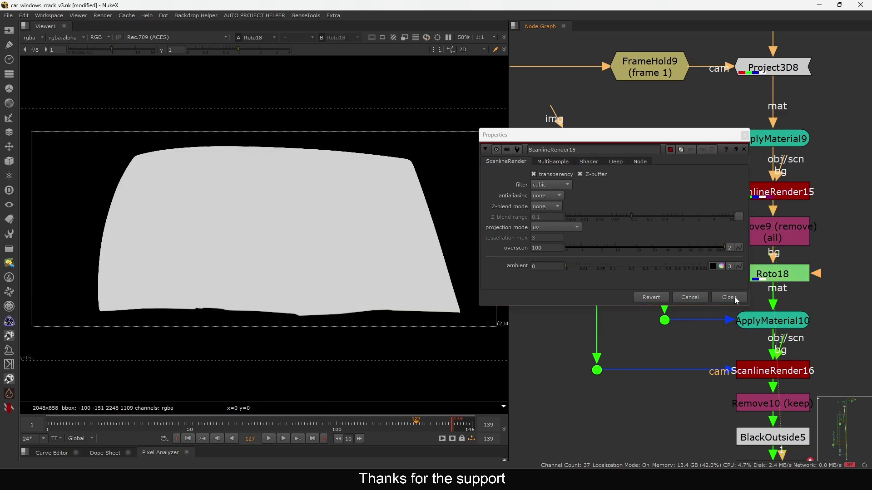
left_click(732, 297)
View the tracked windshield matte at Blur20 and return to the first frame of the shot
middle_click_drag(743, 412, 730, 240)
middle_click_drag(758, 381, 751, 307)
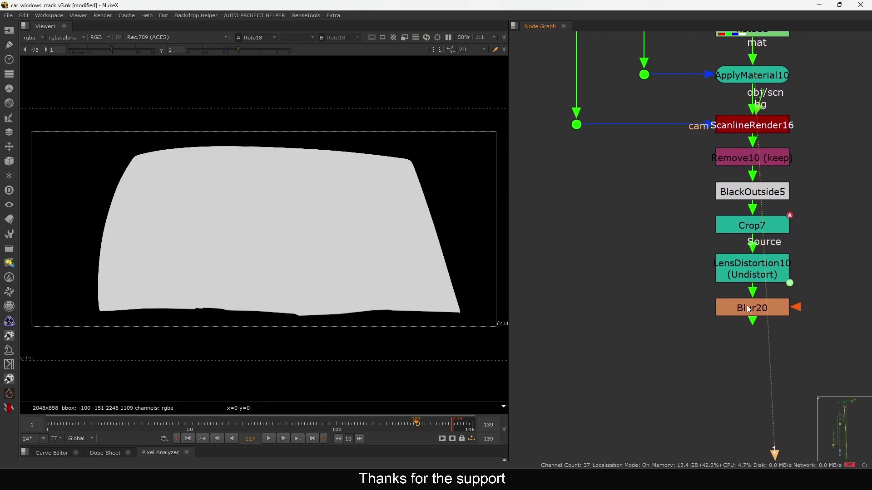
left_click(751, 308)
key("1")
scroll(763, 262, "down", 6)
left_click(724, 317)
left_click(188, 439)
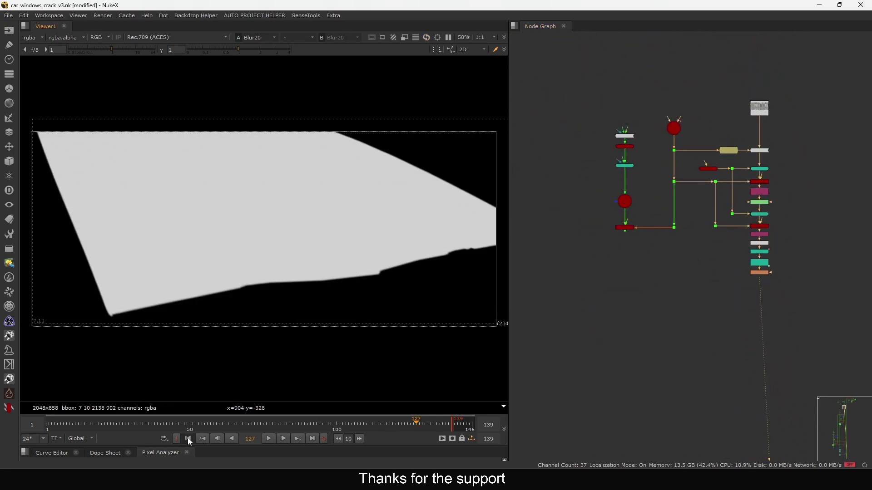
Examine the matte projection branch leading to Blur20 and its place within the full node graph
left_click_drag(816, 85, 697, 309)
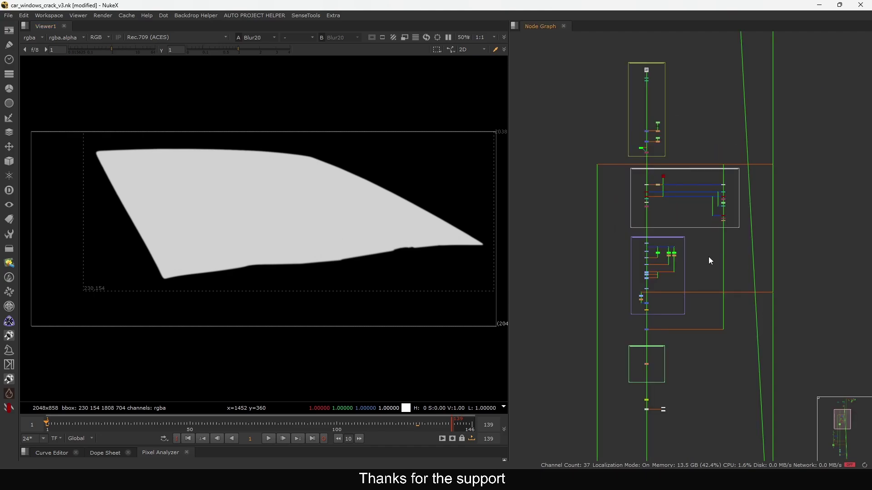
middle_click_drag(707, 240, 706, 391)
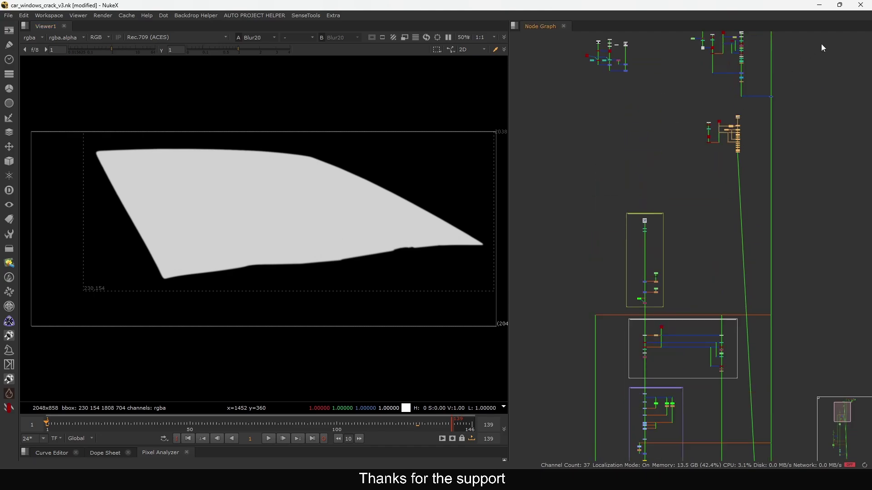
scroll(753, 151, "up", 5)
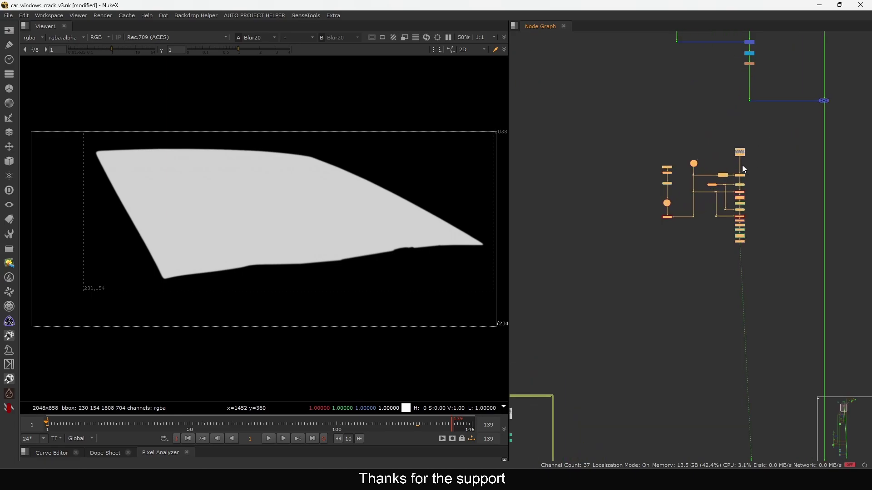
scroll(746, 158, "up", 2)
left_click_drag(713, 303, 754, 255)
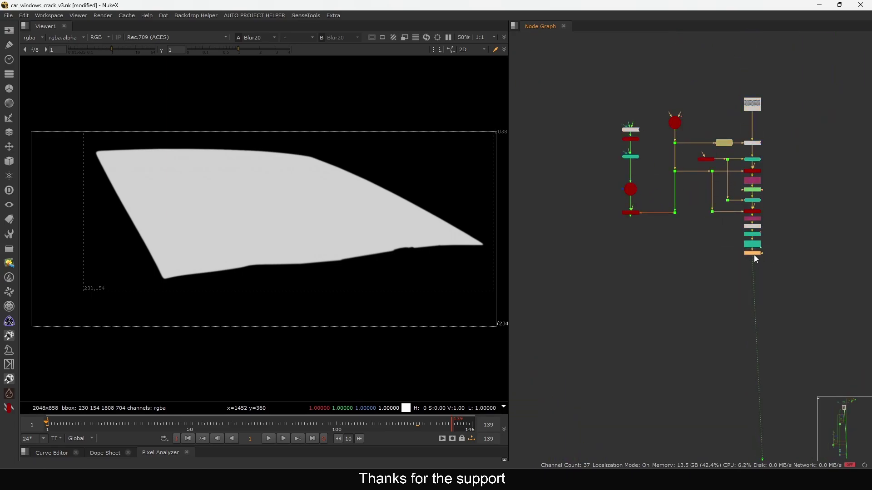
left_click_drag(729, 281, 774, 251)
left_click_drag(803, 61, 695, 305)
left_click_drag(718, 300, 750, 274)
scroll(754, 209, "up", 4)
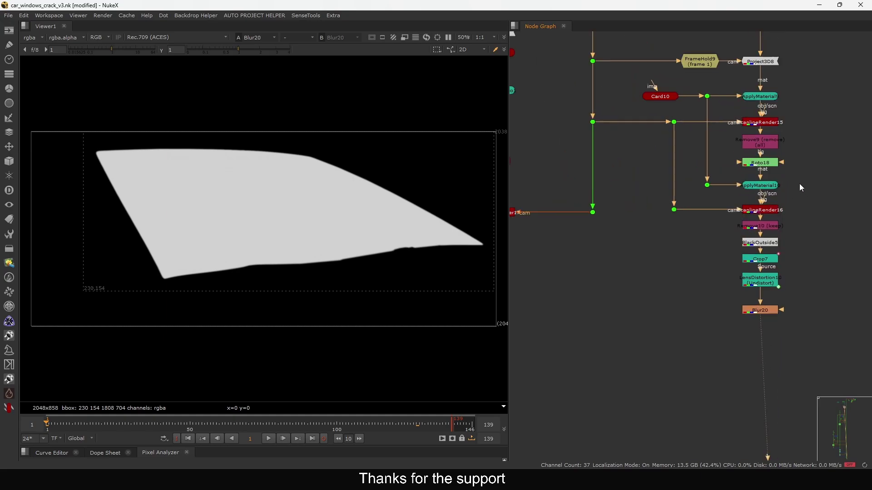
View the Card11 geometry that takes its shading from Specular2
scroll(729, 233, "down", 3)
middle_click_drag(599, 142, 690, 173)
scroll(707, 160, "up", 2)
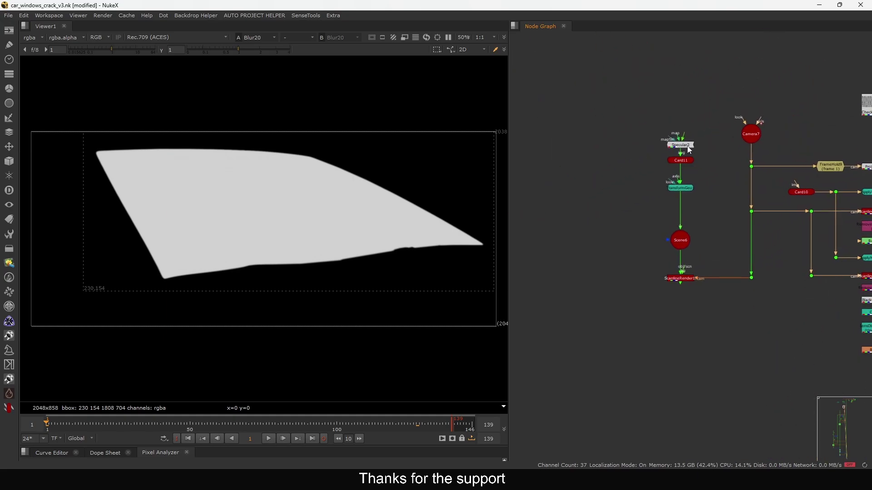
left_click_drag(685, 145, 684, 126)
scroll(700, 127, "up", 3)
left_click(688, 181)
key("1")
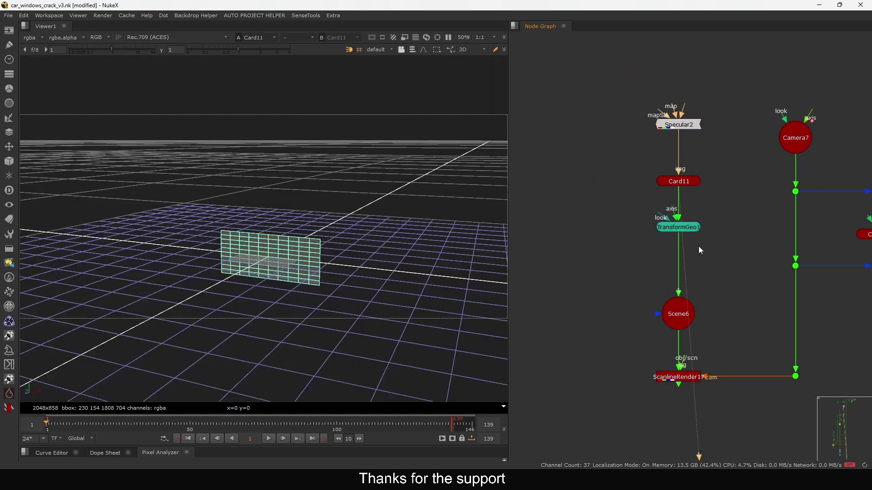
View the card at Scene6 and at ScanlineRender17, looking through Camera7
left_click_drag(683, 315, 682, 301)
key("1")
left_click(710, 325)
middle_click_drag(710, 325, 700, 304)
left_click(680, 255)
left_click(679, 327)
key("1")
left_click(658, 255)
scroll(656, 256, "down", 4)
middle_click_drag(585, 261, 622, 242)
key("ctrl+l")
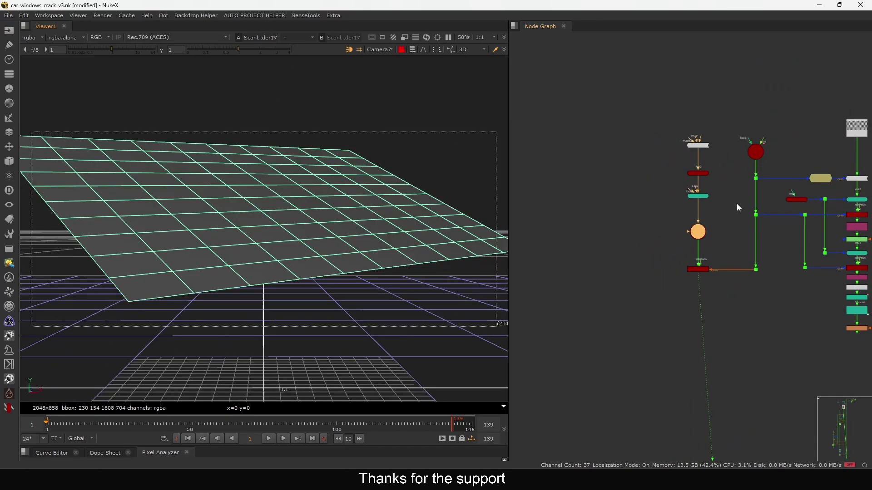
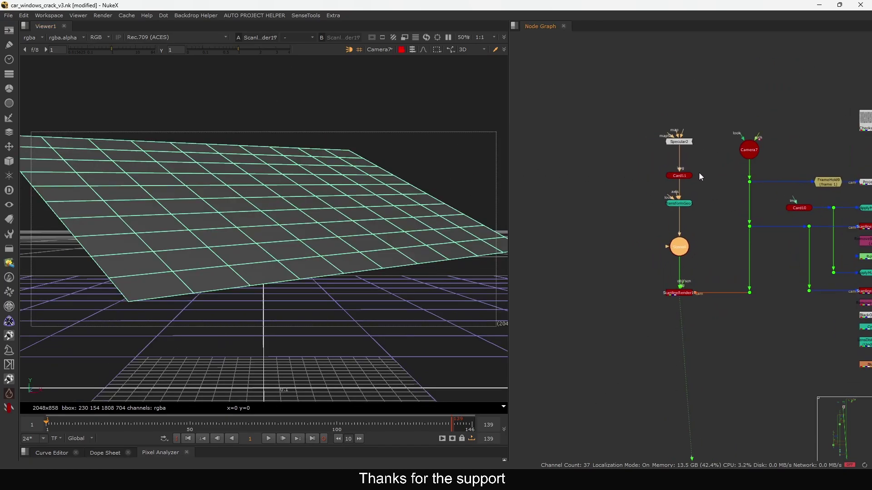
Add an Environment light beside Scene6 and connect it to the scene
scroll(702, 175, "up", 4)
scroll(691, 231, "down", 5)
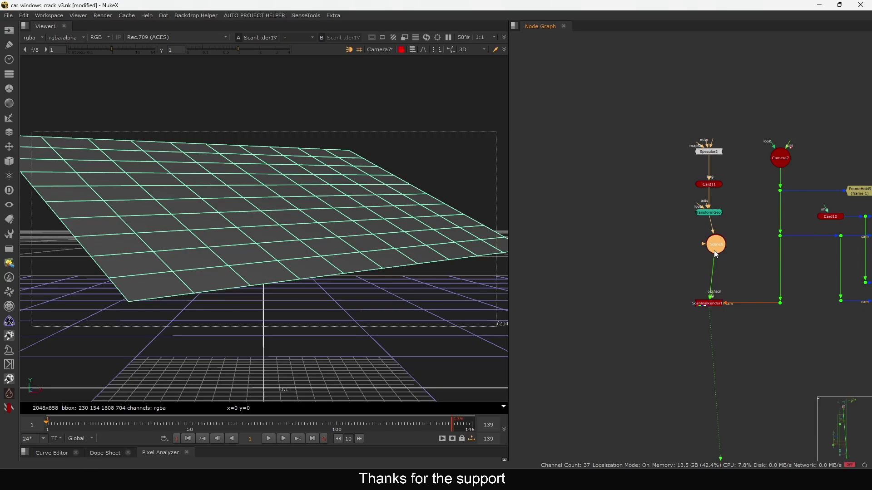
scroll(686, 242, "up", 1)
key("Tab")
type("env")
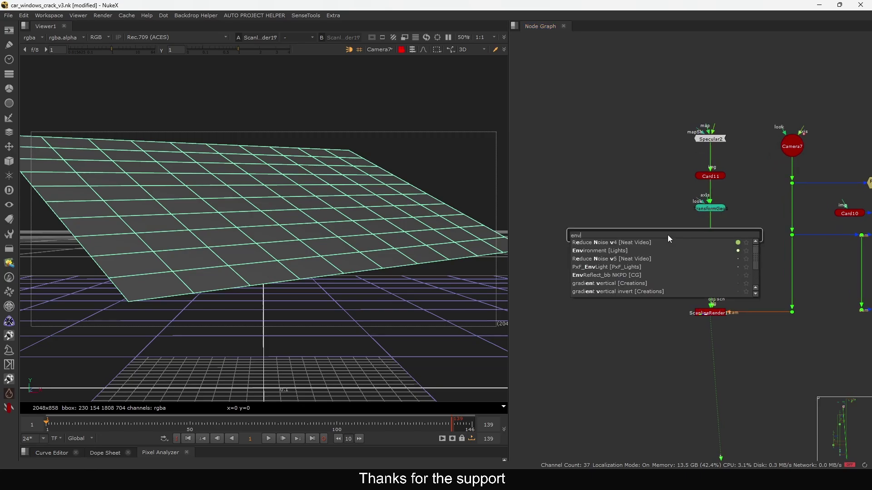
key("Down")
key("Return")
scroll(720, 230, "down", 8)
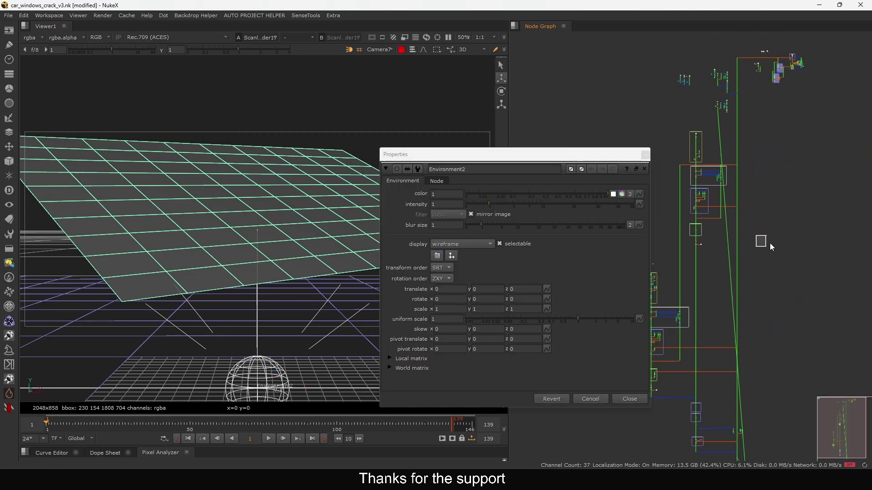
scroll(745, 123, "up", 8)
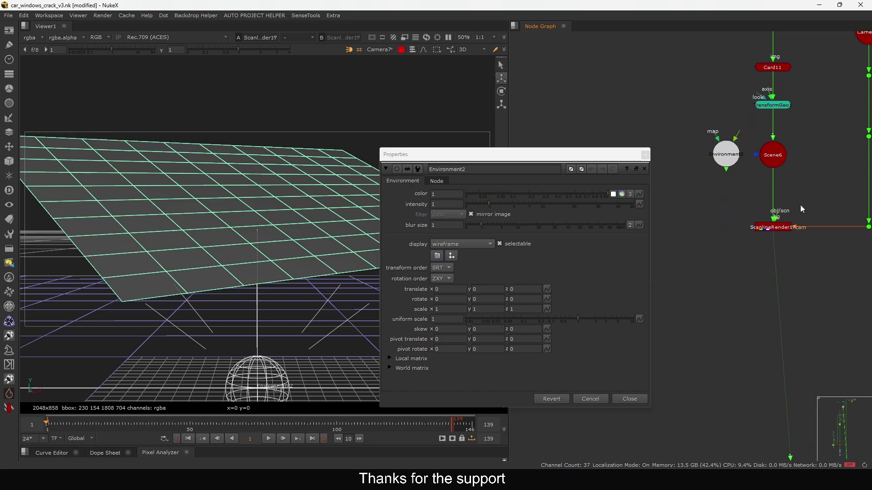
middle_click_drag(774, 155, 788, 186)
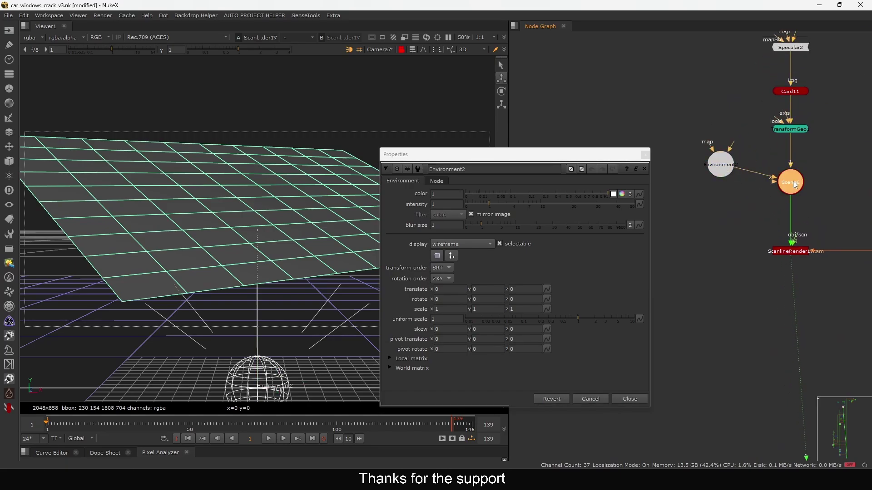
left_click_drag(750, 189, 732, 189)
View the card's alpha at ScanlineRender17 in 2D and close the Environment2 properties
key("Tab")
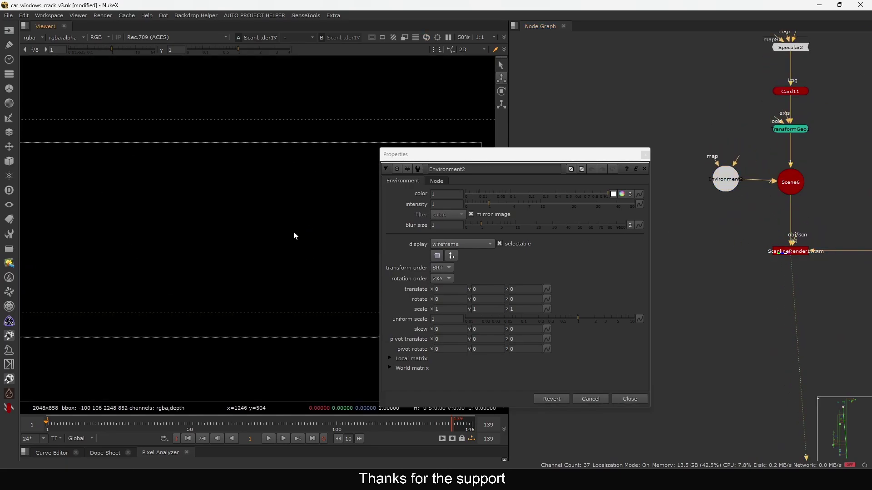
key("a")
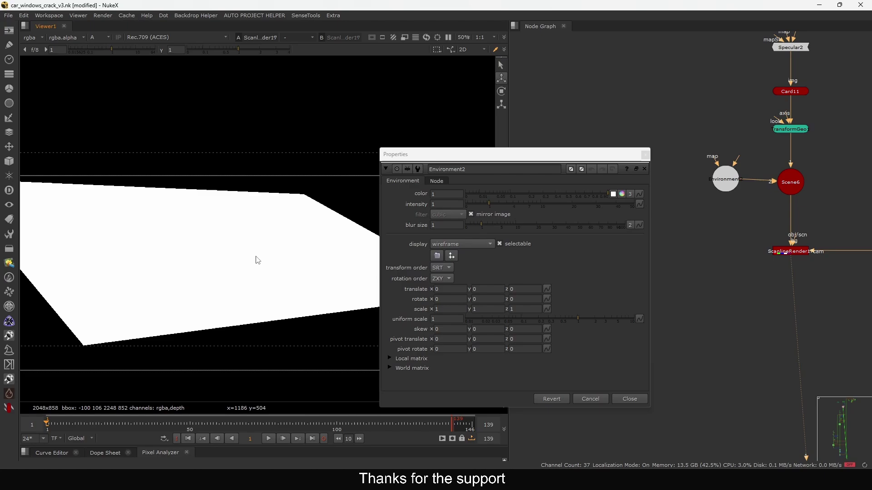
key("f")
left_click(645, 155)
Duplicate the night car Read and its FrameHold above the Environment light and view the held frame in colour
left_click(718, 178)
scroll(680, 193, "down", 5)
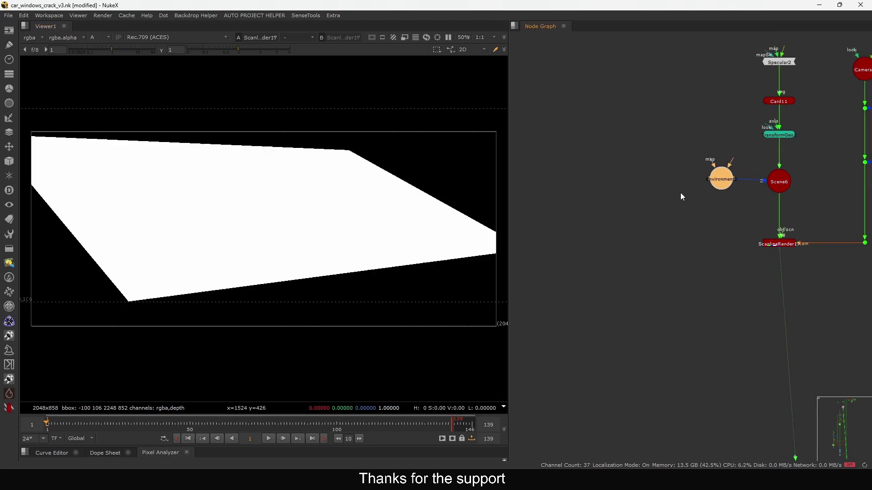
middle_click_drag(643, 86, 663, 400)
middle_click_drag(673, 247, 663, 426)
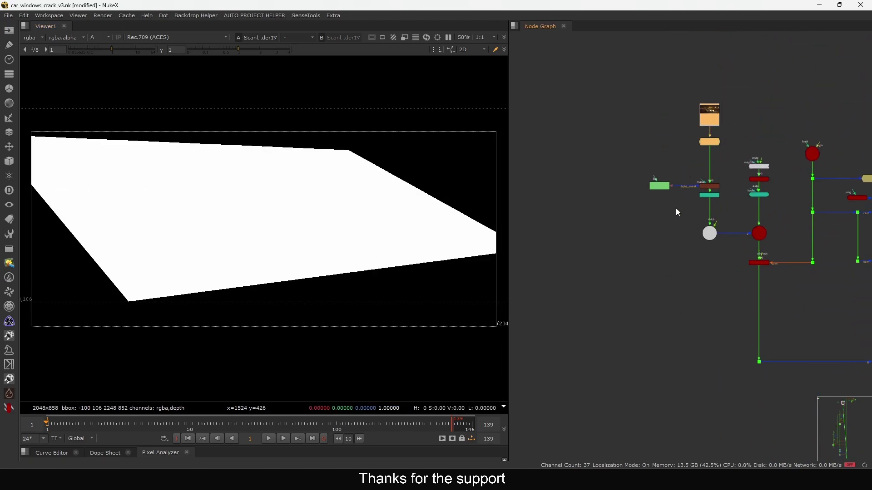
middle_click_drag(676, 208, 681, 234)
middle_click_drag(688, 410, 672, 140)
middle_click_drag(695, 388, 693, 287)
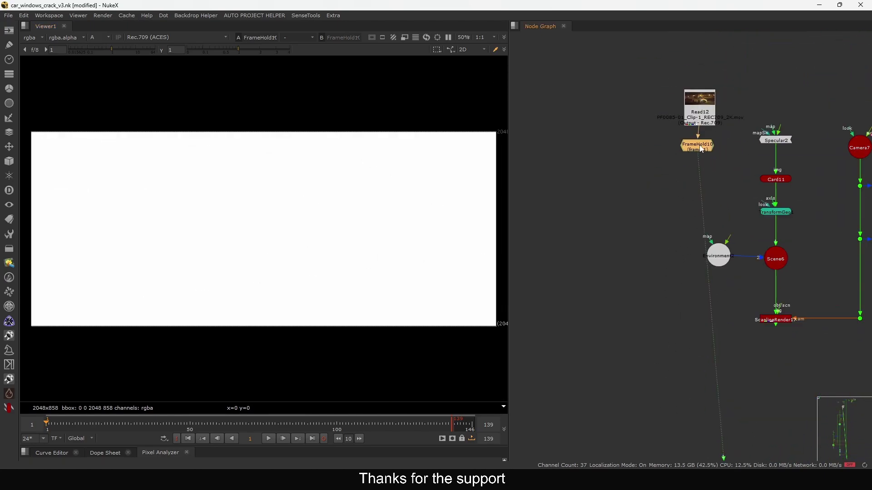
key("a")
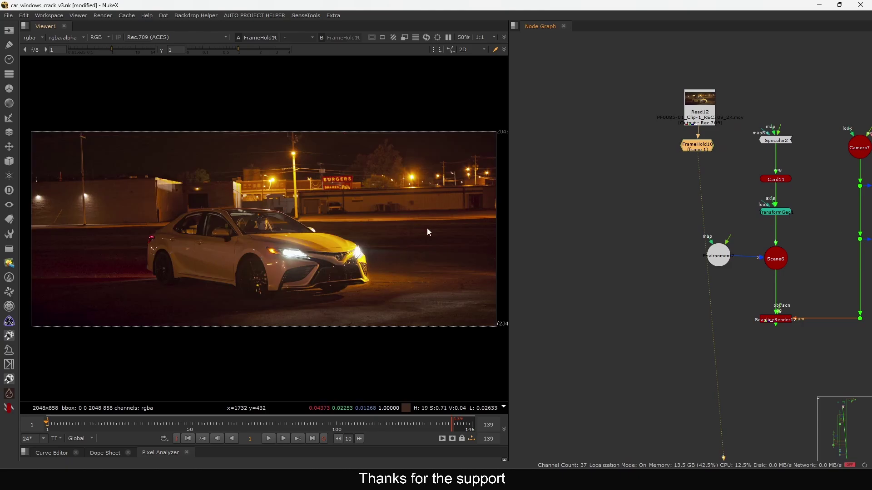
Connect FrameHold10 to the map input of Environment2, arranging the clip and the light in one column
left_click_drag(645, 90, 726, 156)
left_click_drag(702, 146, 699, 146)
left_click(735, 181)
left_click_drag(721, 257, 697, 261)
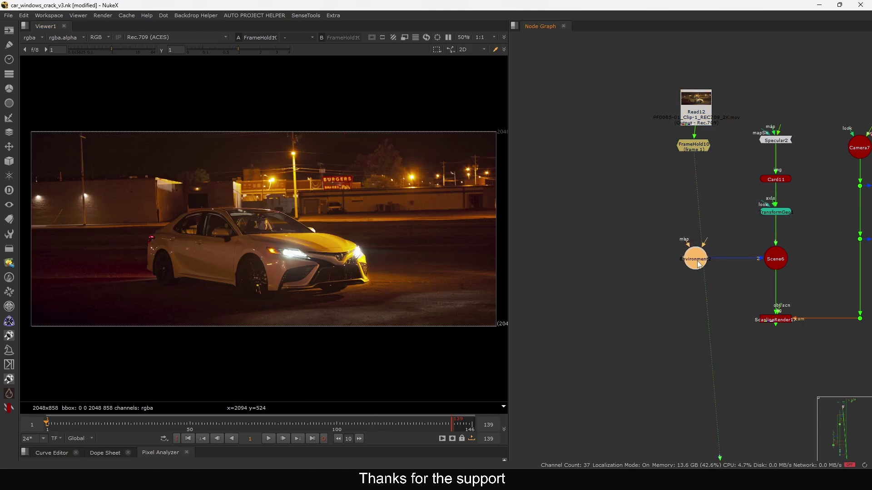
left_click_drag(689, 143, 684, 192)
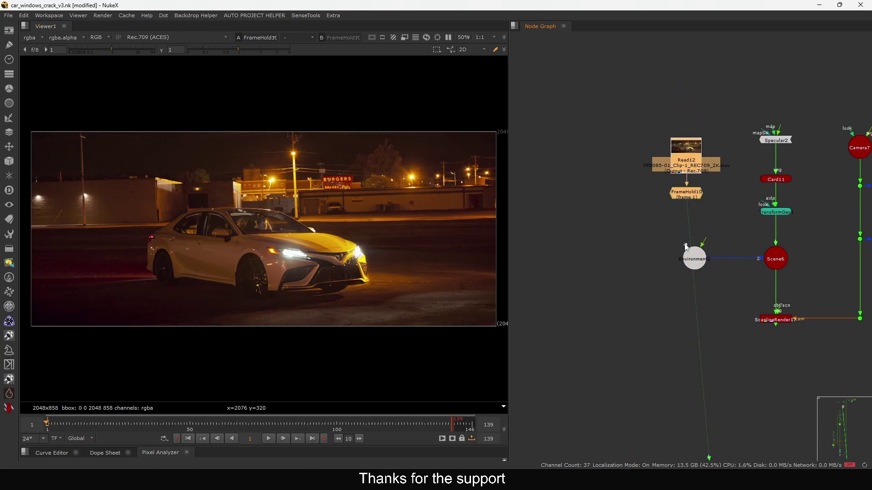
left_click_drag(699, 268, 691, 269)
View the Environment2 light in 3D and the card reflection at ScanlineRender17 in 2D
key("1")
middle_click_drag(757, 317, 728, 294)
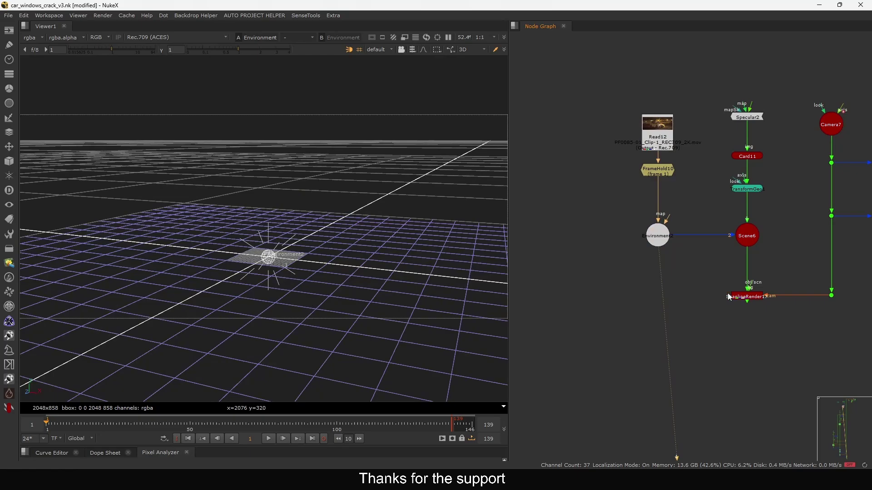
left_click_drag(784, 275, 714, 335)
key("1")
middle_click_drag(707, 301, 711, 299)
key("Tab")
scroll(359, 259, "down", 2)
middle_click_drag(299, 235, 302, 266)
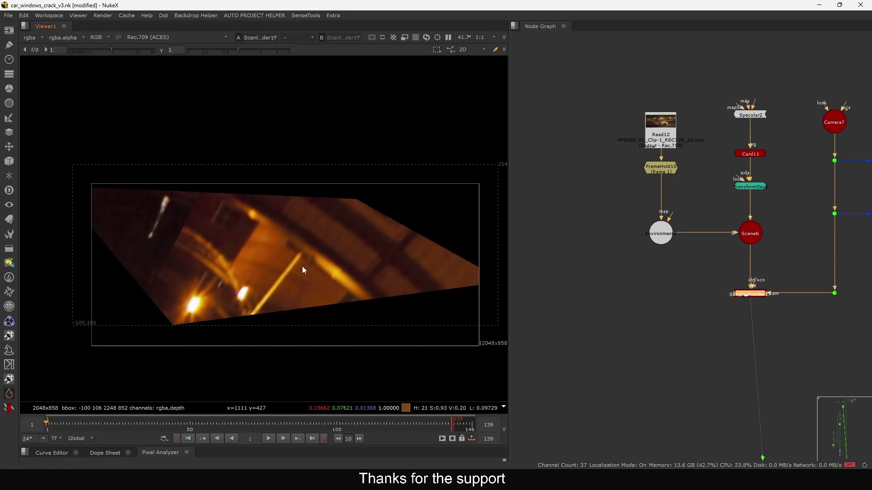
Set the Environment2 light's Y rotation to 180 and close its properties
left_click(656, 235)
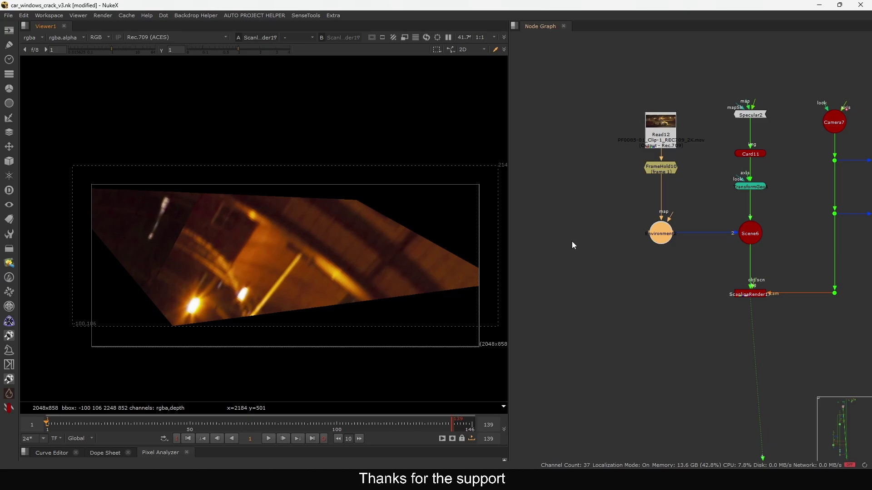
left_click(595, 246)
scroll(623, 247, "up", 2)
double_click(673, 240)
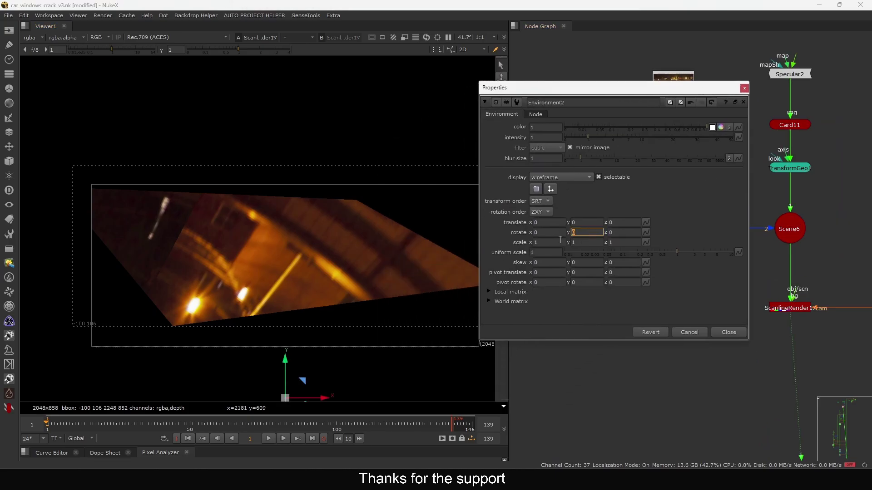
type("180")
key("Return")
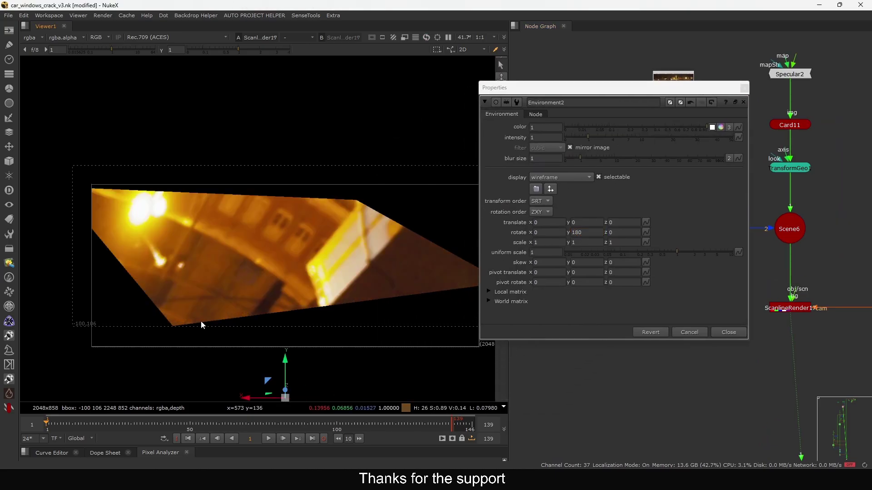
left_click(744, 88)
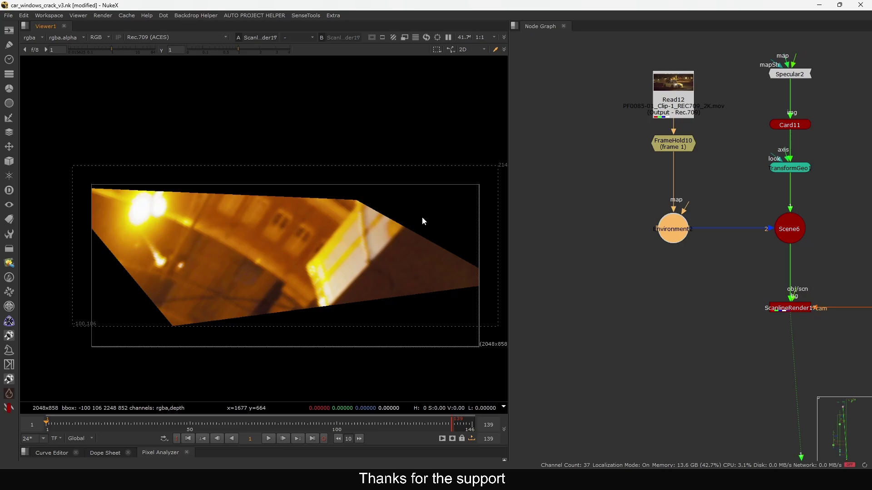
Bring the farm_field_puresky and belfast_sunset_puresky panorama Reads into the graph beside Read12
scroll(659, 179, "down", 10)
middle_click_drag(638, 164, 646, 261)
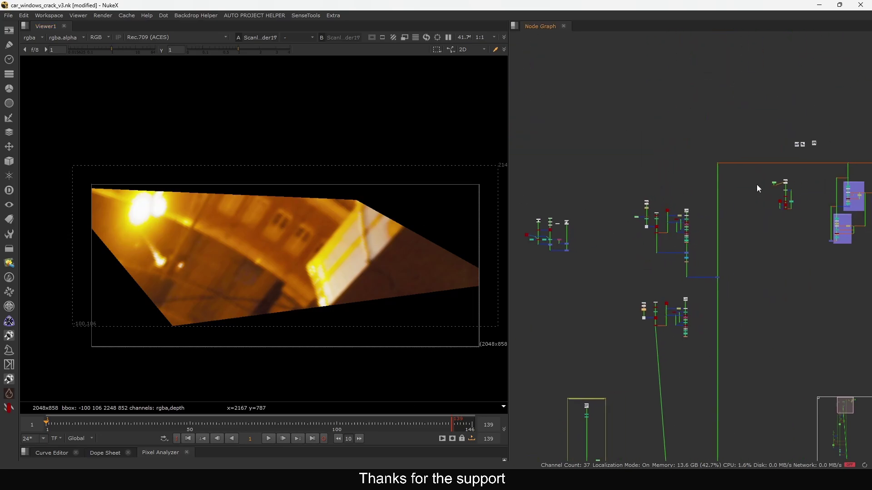
middle_click_drag(792, 166, 761, 180)
scroll(802, 157, "up", 6)
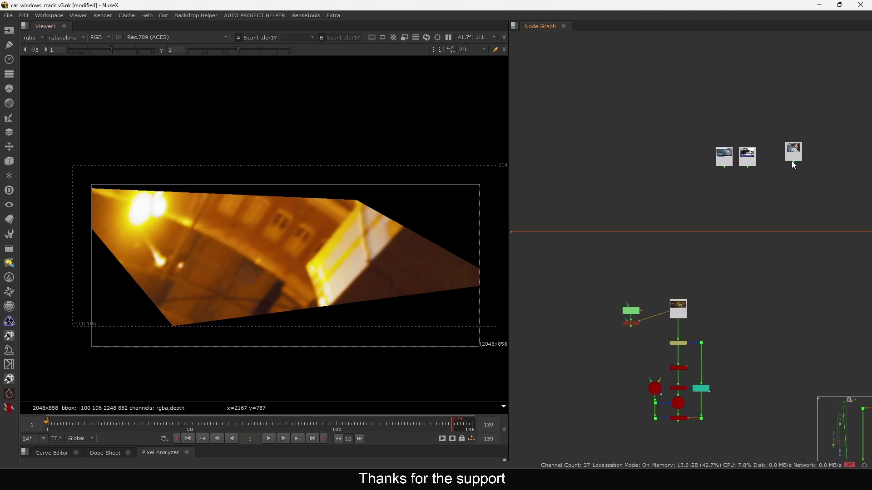
scroll(749, 214, "down", 5)
scroll(727, 247, "up", 8)
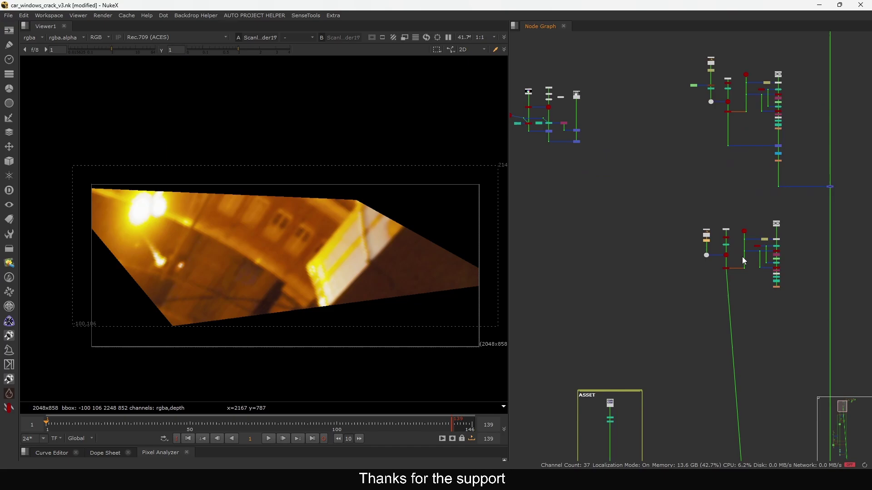
View the 8K sky panoramas at Read15 and Read13, spacing the two nodes beside Read12
left_click(598, 165)
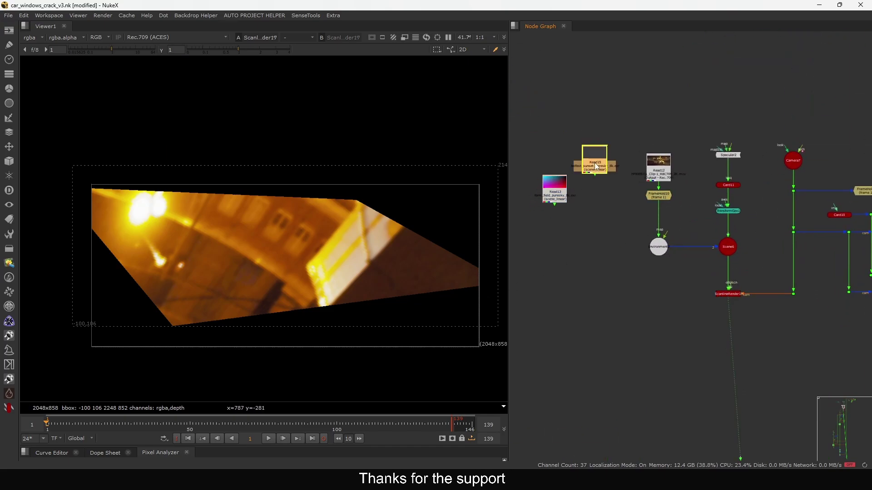
key("1")
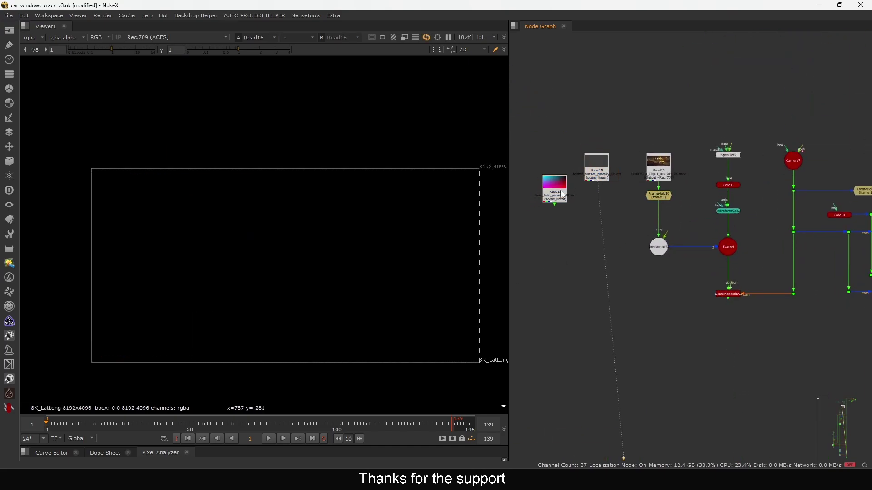
left_click(563, 191)
key("1")
left_click_drag(602, 177, 558, 200)
middle_click_drag(557, 212, 580, 220)
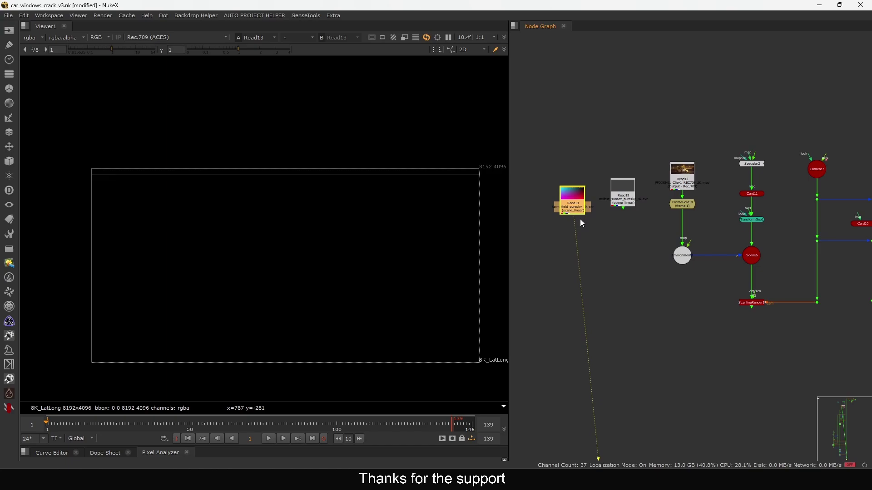
scroll(571, 200, "up", 4)
left_click(633, 201)
left_click(587, 202)
left_click(617, 197)
key("1")
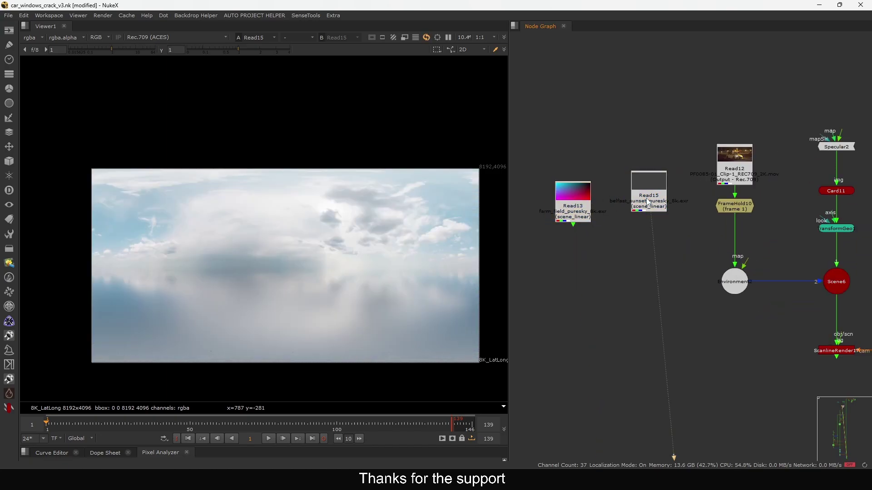
Move the farm_field_puresky Read13 above Read15 and examine the belfast_sunset_puresky panorama
left_click_drag(573, 204, 578, 78)
left_click_drag(646, 197, 633, 192)
left_click(578, 194)
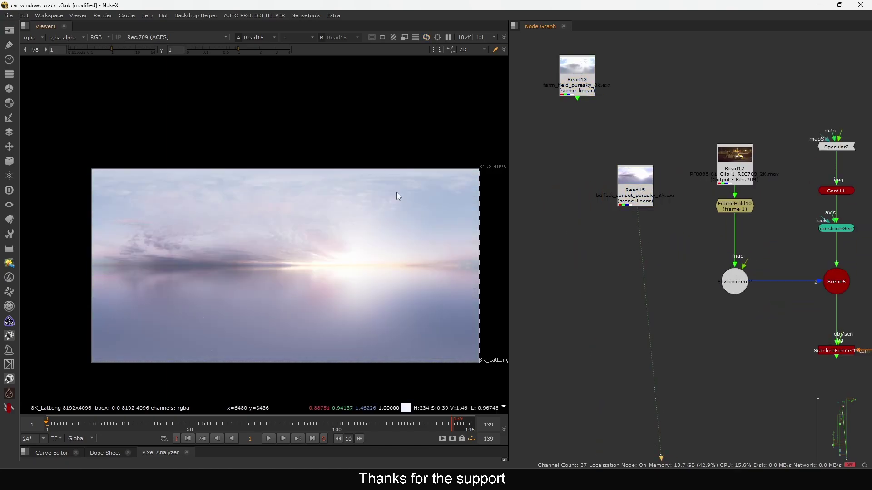
left_click(101, 52, "ctrl")
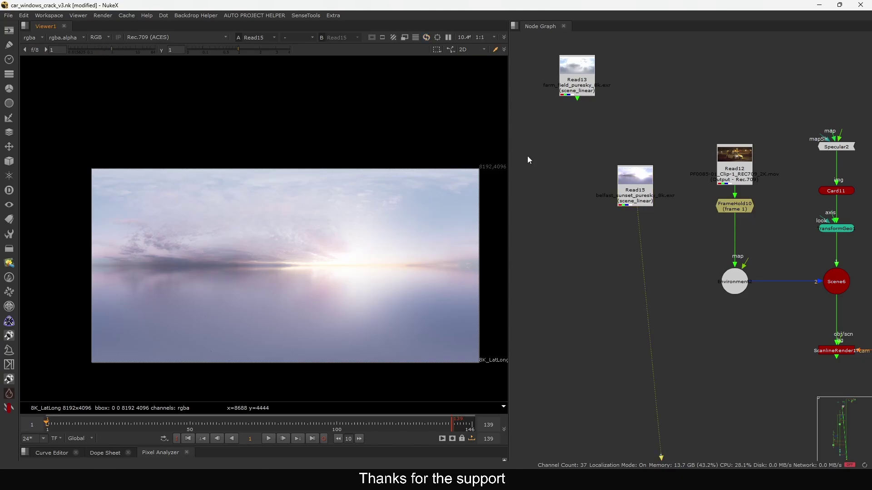
left_click_drag(639, 193, 642, 192)
scroll(642, 192, "up", 3)
scroll(658, 218, "down", 4)
scroll(704, 173, "up", 2)
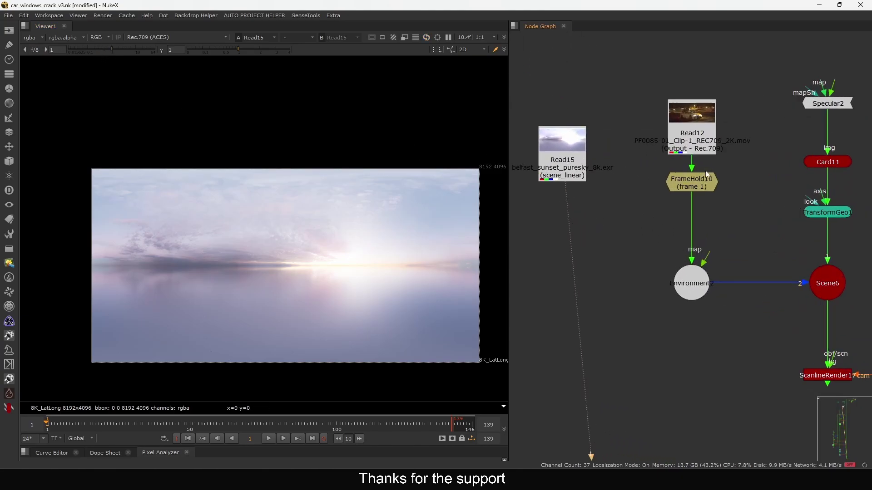
Switch Environment2's map input from FrameHold10 to Read15 and view the resulting card reflection at ScanlineRender17
left_click_drag(694, 203, 569, 169)
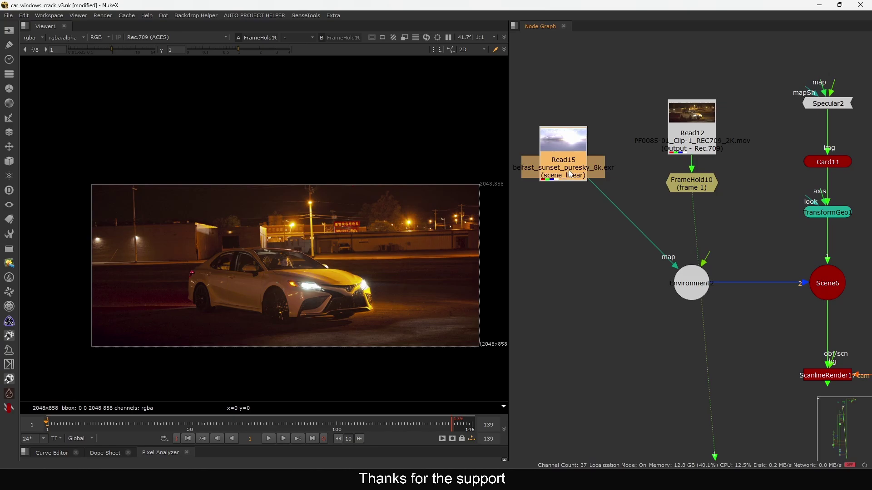
scroll(698, 295, "down", 5)
middle_click_drag(704, 373, 659, 306)
left_click(689, 248)
key("1")
middle_click_drag(690, 246, 714, 254)
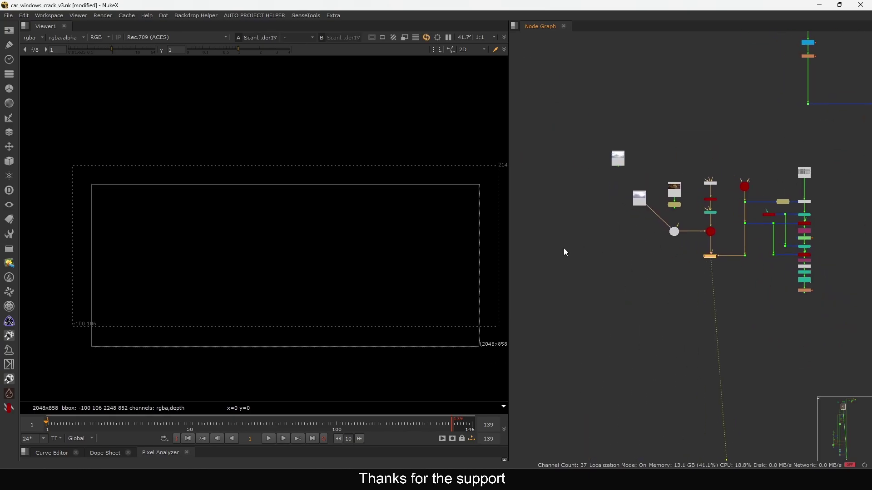
key("f")
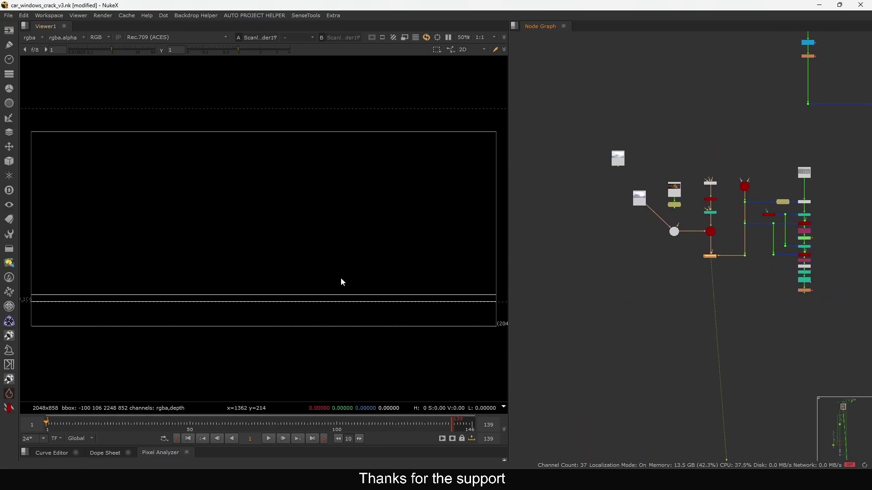
scroll(662, 236, "up", 5)
middle_click_drag(681, 230, 686, 271)
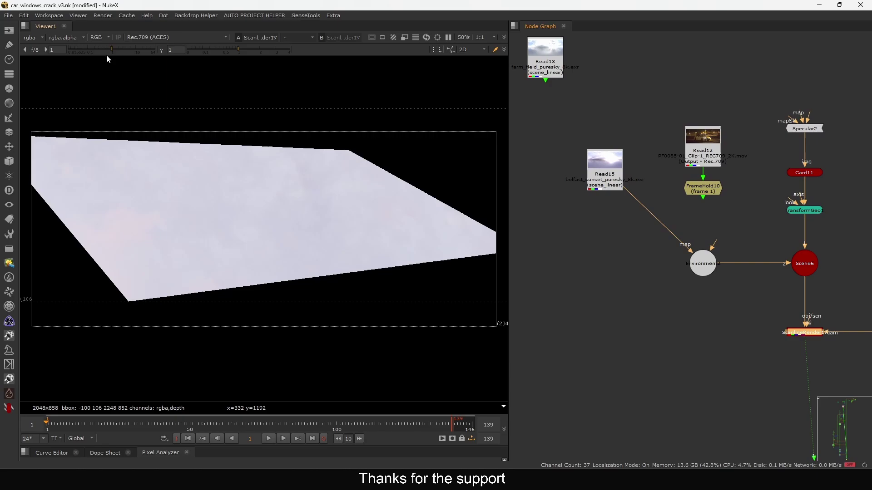
Lower the viewer gain to 0.12, view Read15 and sample areas of the sunset panorama, including its horizon
left_click_drag(107, 53, 91, 57)
left_click_drag(604, 168, 607, 168)
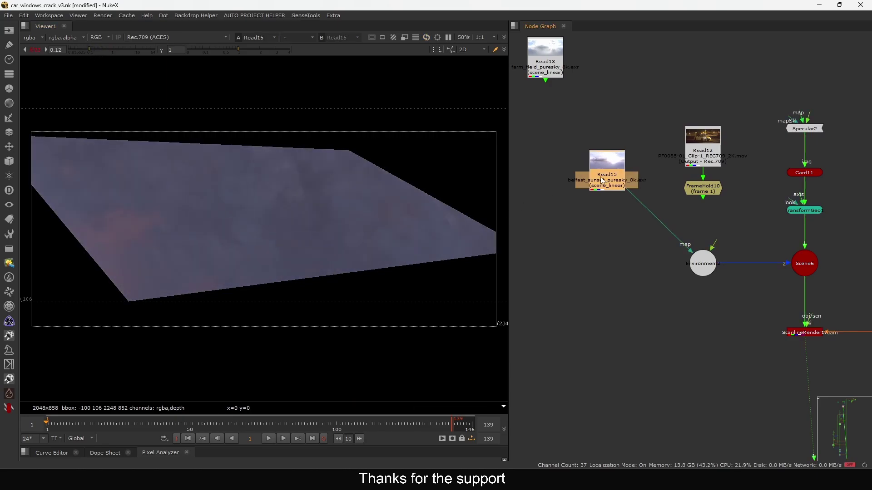
key("1")
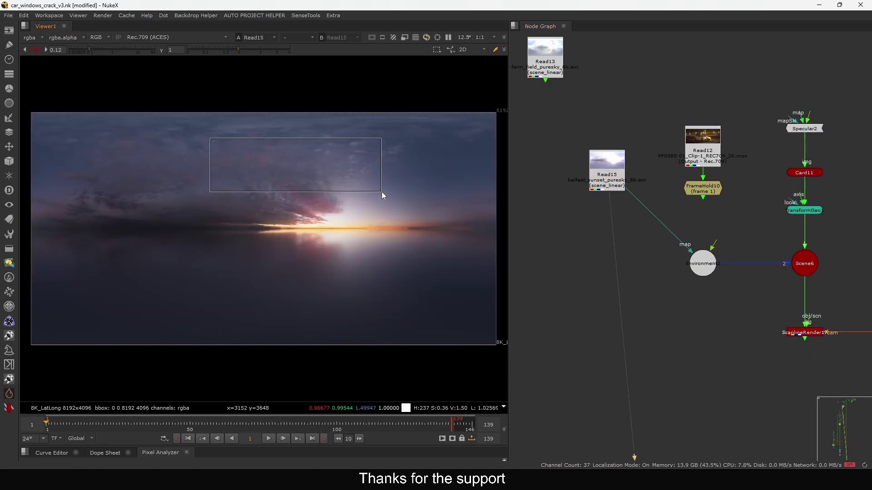
left_click_drag(296, 250, 356, 328)
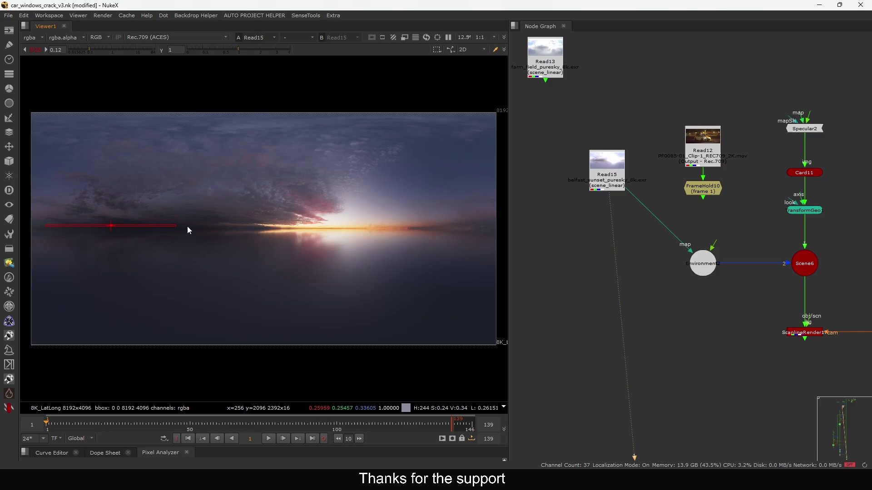
left_click_drag(187, 226, 481, 229, "ctrl+shift")
View Scene6 in 3D and look through the Environment2 light
left_click(800, 263)
key("1")
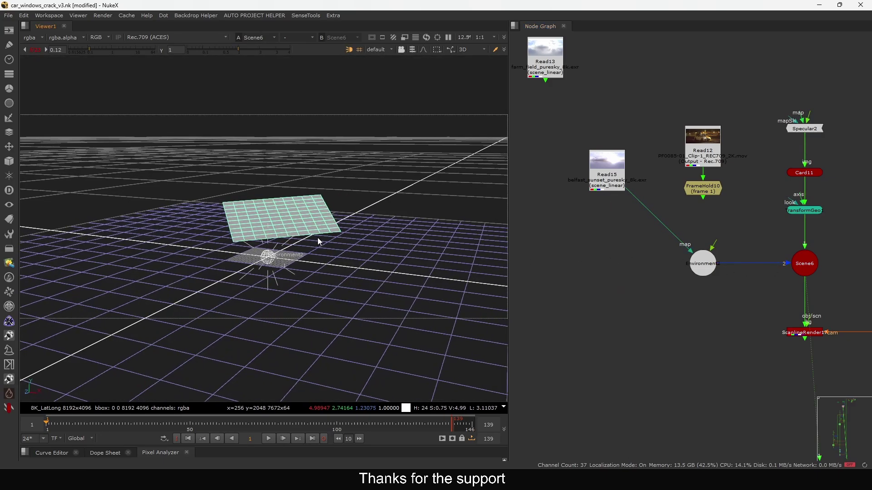
left_click_drag(318, 238, 342, 177, "ctrl")
left_click(399, 50)
left_click(383, 51)
left_click(384, 69)
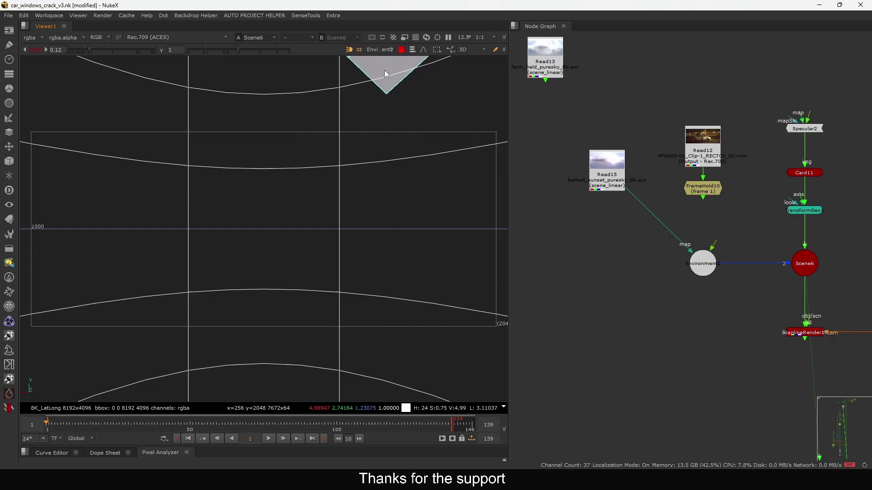
Look through Camera7 in the 3D view of ScanlineRender17 and examine the card relative to the environment light
key("2")
left_click(399, 51)
left_click(385, 51)
left_click(383, 68)
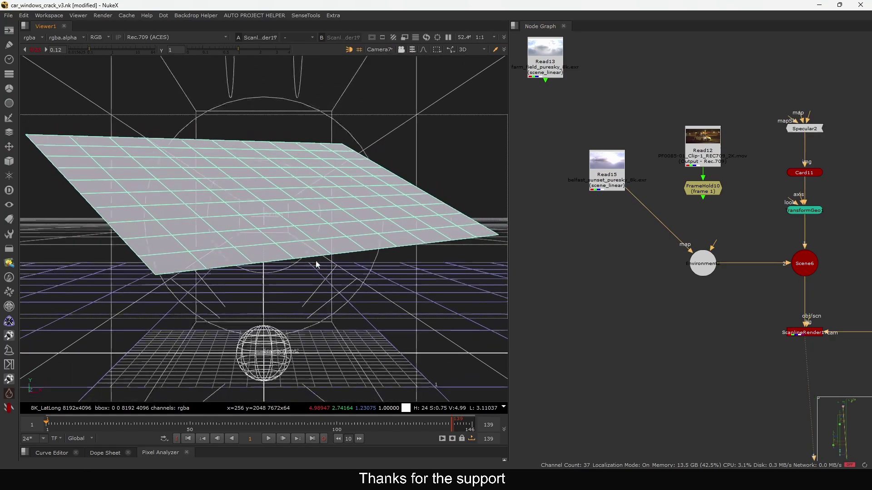
middle_click_drag(339, 262, 378, 228)
left_click(399, 52)
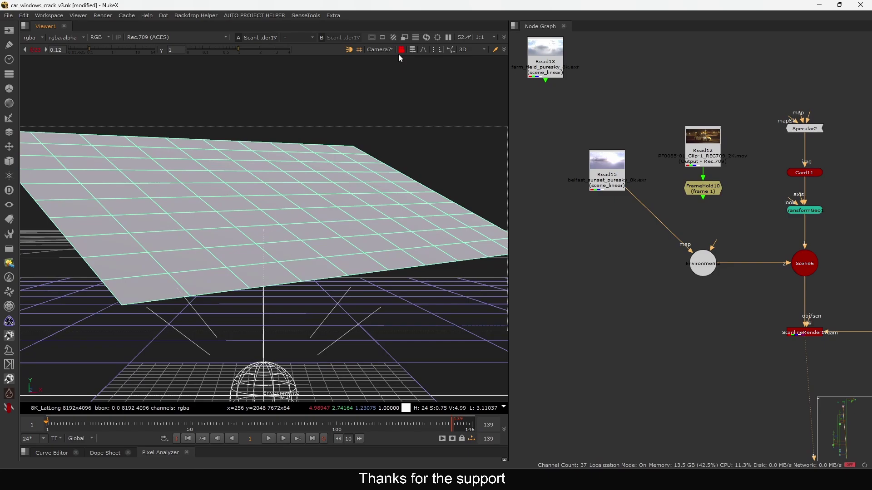
scroll(376, 139, "down", 4)
middle_click_drag(410, 183, 363, 192)
left_click_drag(362, 191, 420, 201, "ctrl")
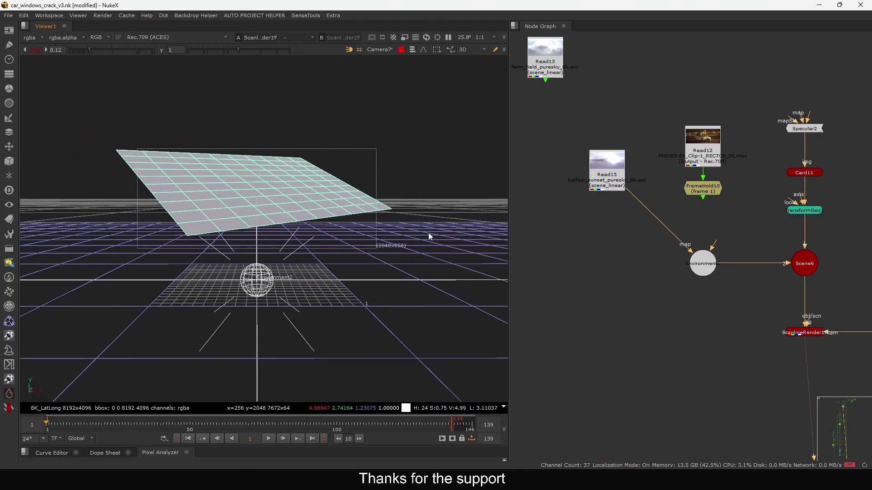
View the Read15 sunset panorama in 2D, fitted to the viewer
left_click(599, 185)
key("1")
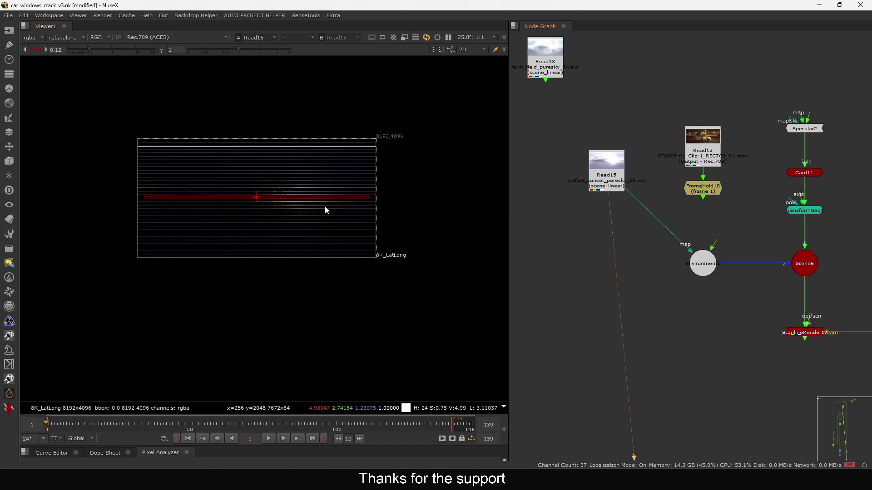
key("f")
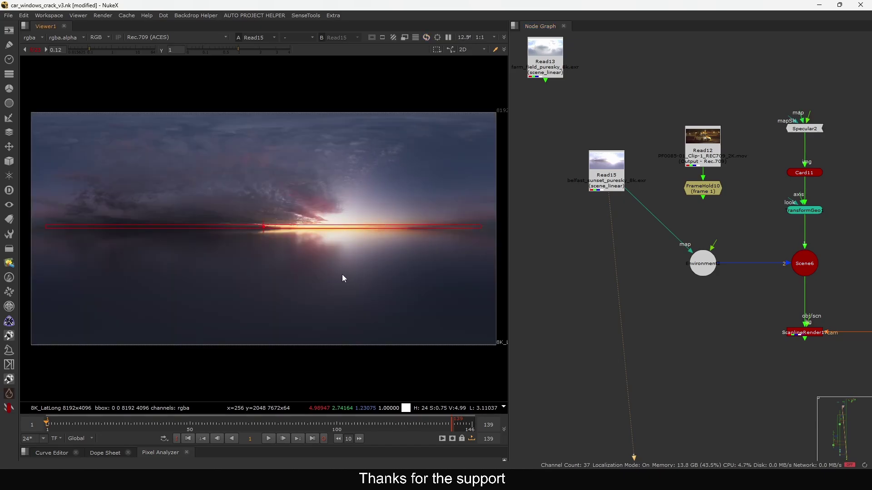
View ScanlineRender17 and sample colours across the sky reflection on the card
middle_click_drag(803, 349, 718, 288)
left_click(716, 272)
key("1")
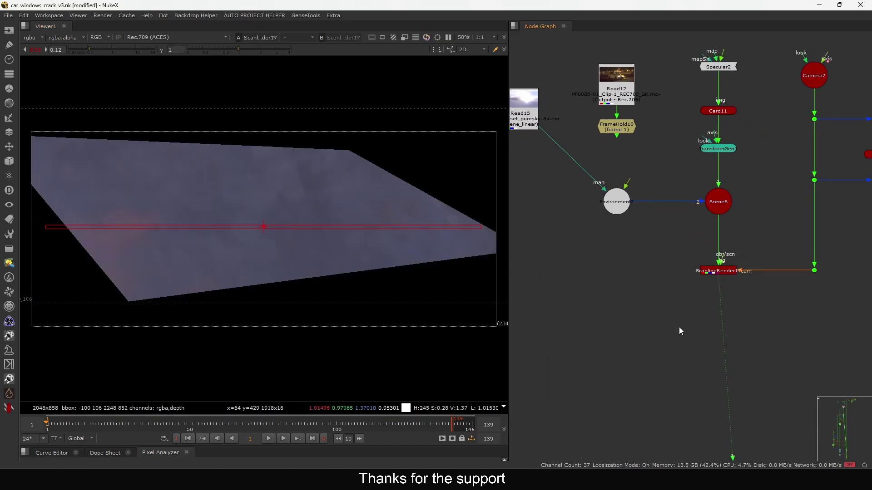
left_click(305, 192, "ctrl")
left_click_drag(233, 263, 234, 260)
middle_click_drag(262, 219, 274, 245)
left_click_drag(208, 249, 218, 277)
Compare the upper sky and clouds of the Read15 panorama with the card reflection at ScanlineRender17
middle_click_drag(528, 202, 604, 260)
left_click(605, 173)
key("1")
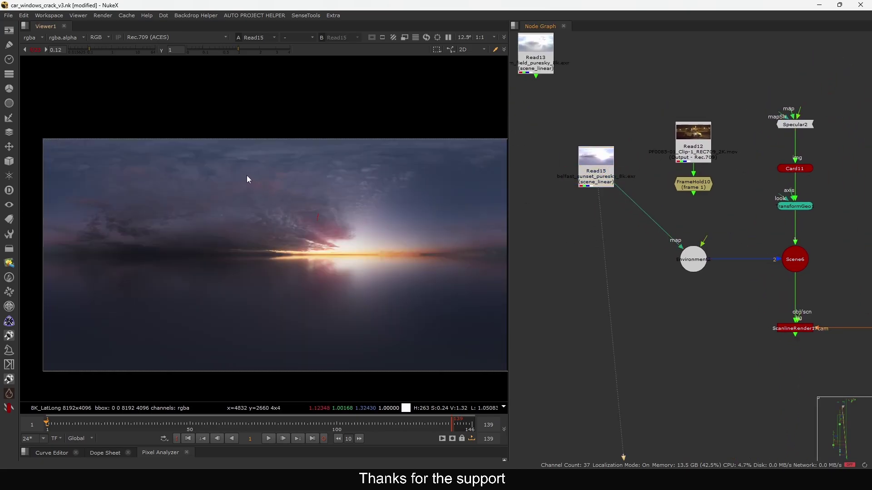
left_click_drag(224, 164, 394, 206)
scroll(293, 196, "up", 3)
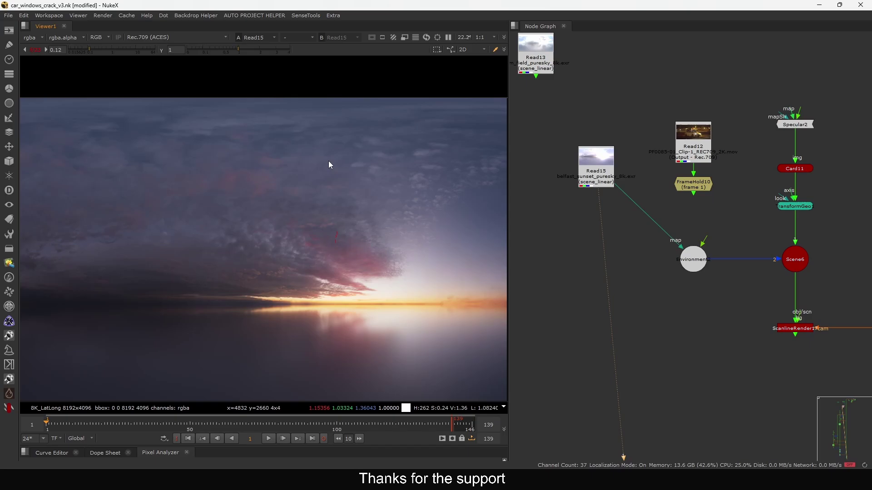
left_click_drag(238, 212, 224, 209)
key("ctrl+z")
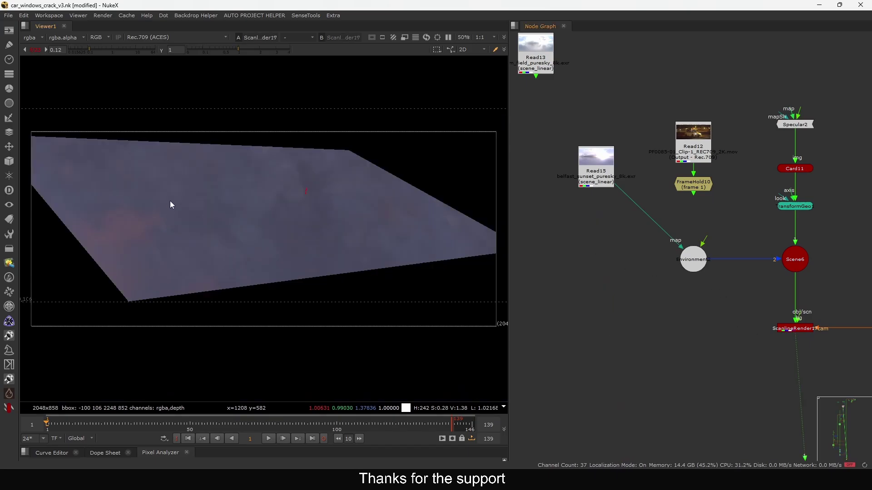
left_click_drag(82, 273, 82, 273)
left_click_drag(169, 199, 104, 256)
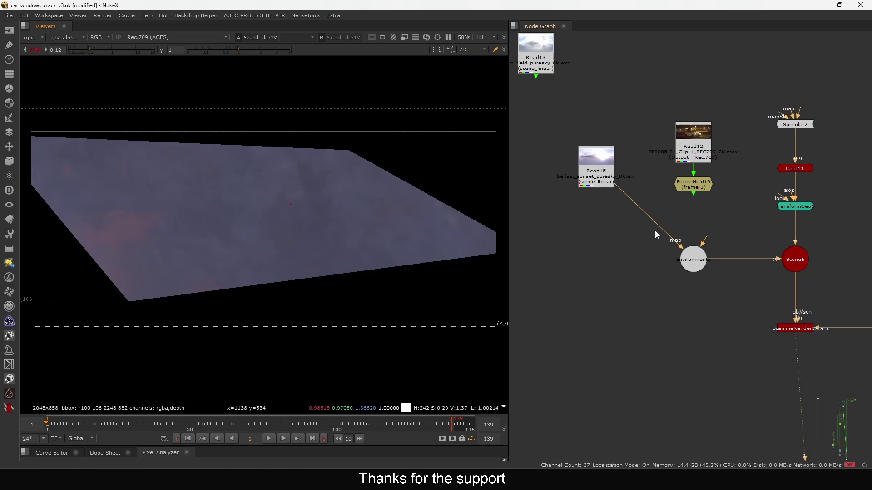
Reconnect FrameHold10 to Environment2's map input and reset the viewer gain to 1
left_click_drag(693, 186, 694, 185)
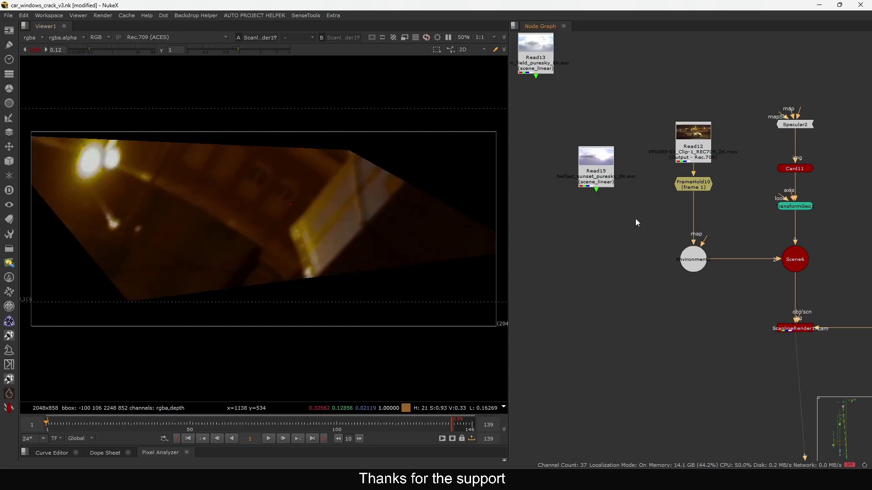
left_click_drag(339, 182, 157, 279)
left_click(116, 50, "ctrl")
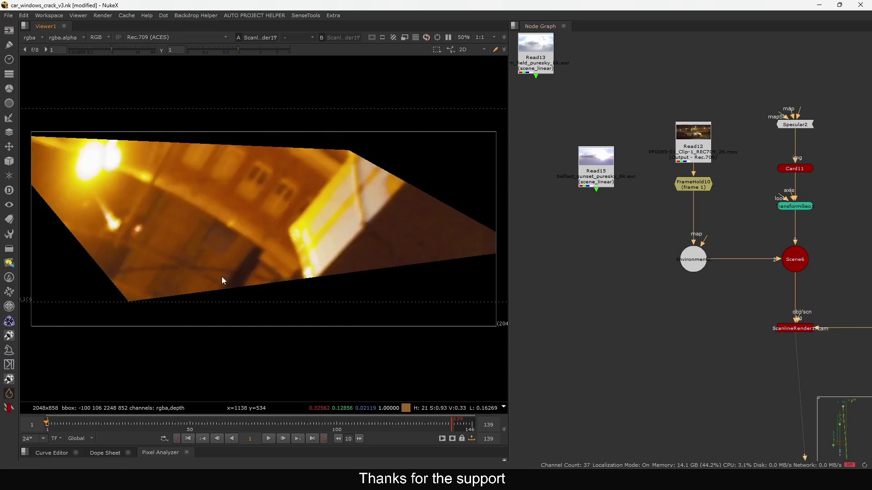
Add a SphericalTransform after FrameHold10, feeding the Environment2 map, and view it
left_click(679, 186)
key("1")
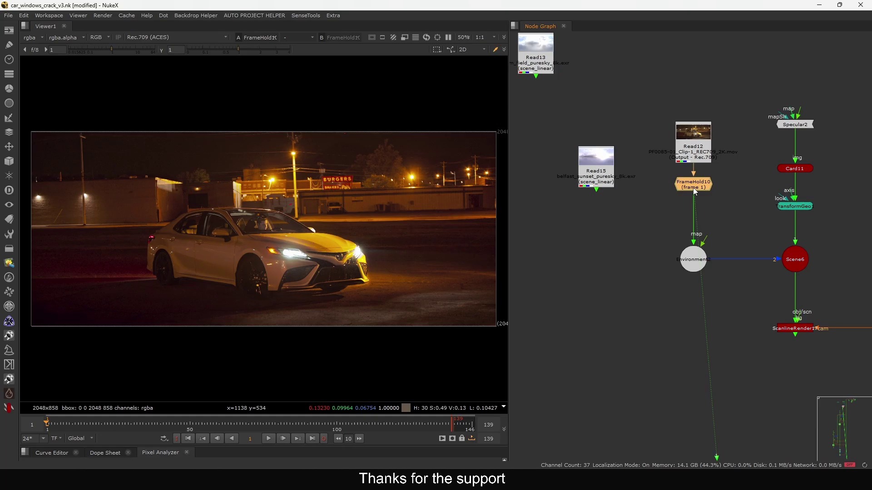
key("Tab")
type("transf")
key("Down")
key("Down")
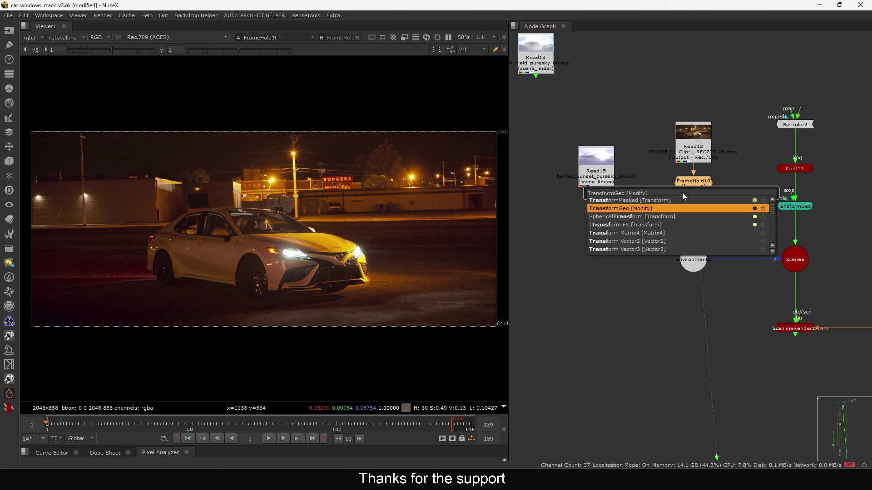
key("Return")
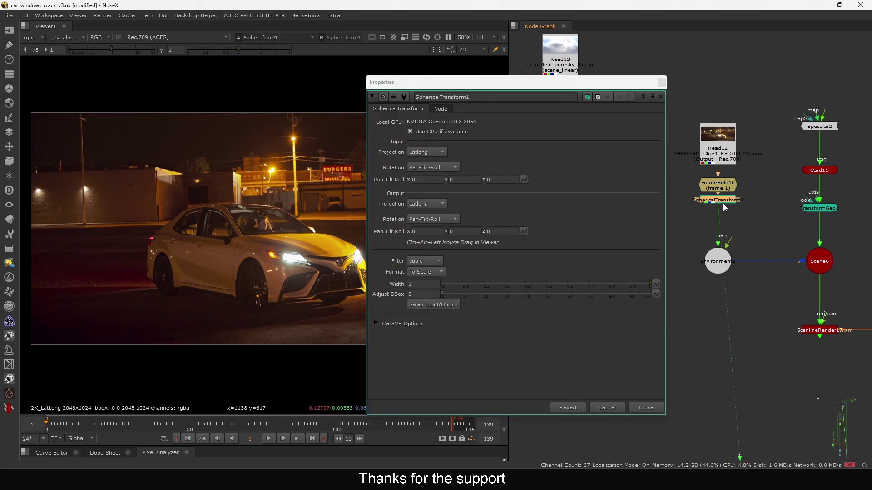
Try rotating the SphericalTransform's output pan, tilt and roll freely in the viewer, and delete the node
left_click_drag(586, 78, 686, 40)
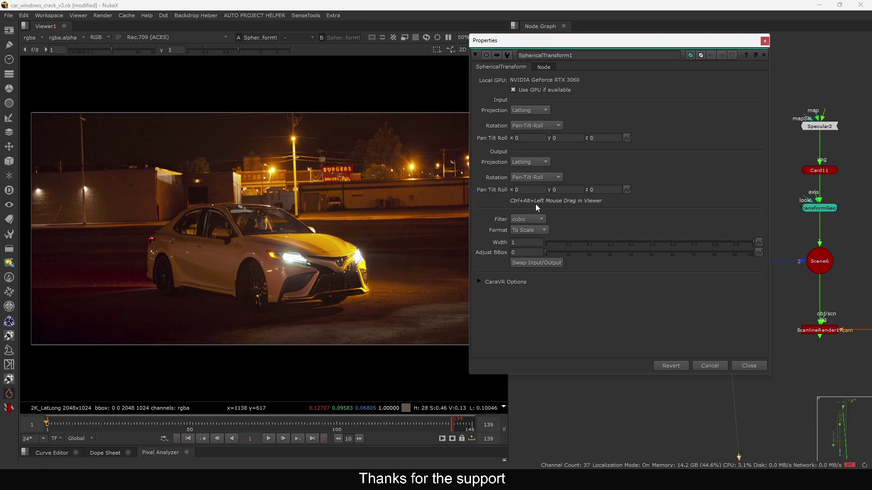
mouse_move(292, 218)
left_mouse_down("ctrl+alt")
mouse_move(274, 211)
mouse_move(277, 253)
mouse_move(176, 256)
mouse_move(257, 208)
mouse_move(274, 228)
mouse_move(293, 217)
left_mouse_up("ctrl+alt")
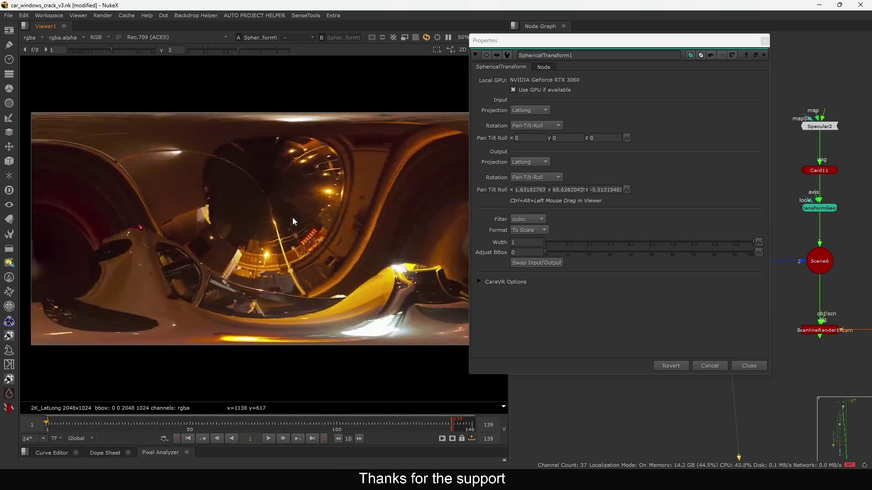
left_click(749, 366)
key("Delete")
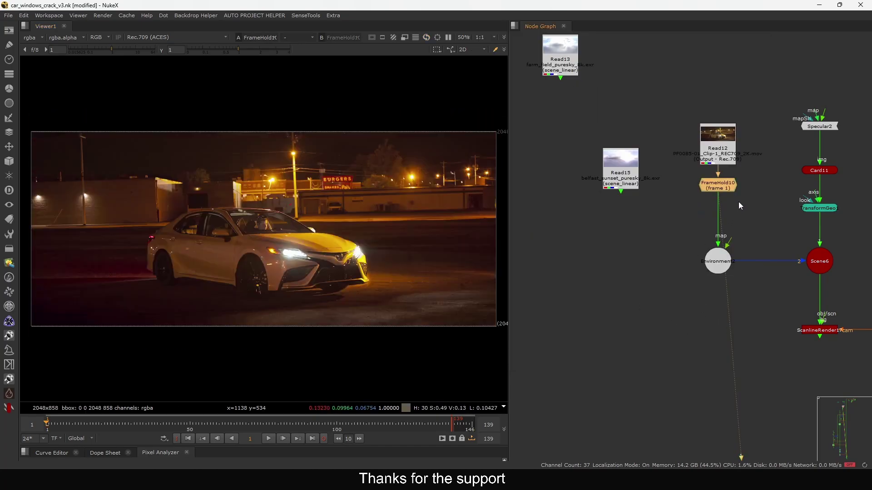
View ScanlineRender17 and raise the Environment2 light's Z rotation to 9
scroll(737, 207, "down", 2)
left_click(774, 290)
key("1")
middle_click_drag(733, 312, 713, 270)
scroll(713, 216, "up", 4)
double_click(707, 216)
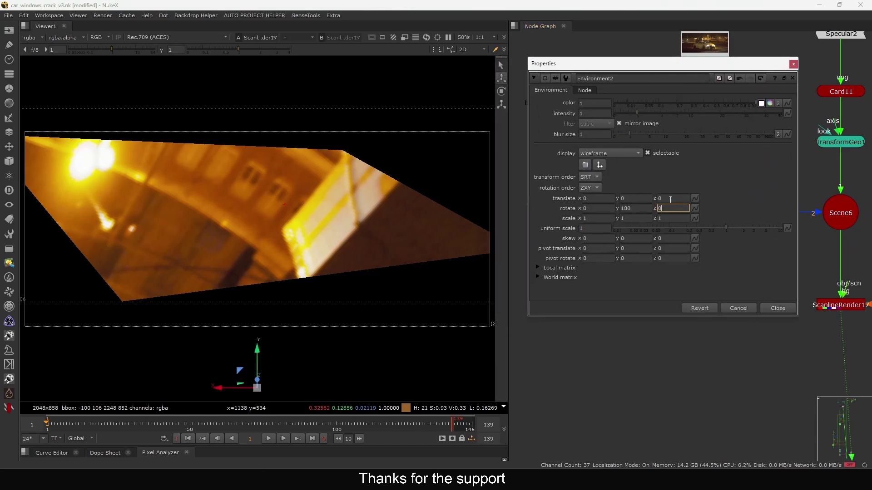
key("Up")
key("Up")
key("Up")
key("Up")
key("Up")
key("Up")
key("Up")
key("Up")
key("Up")
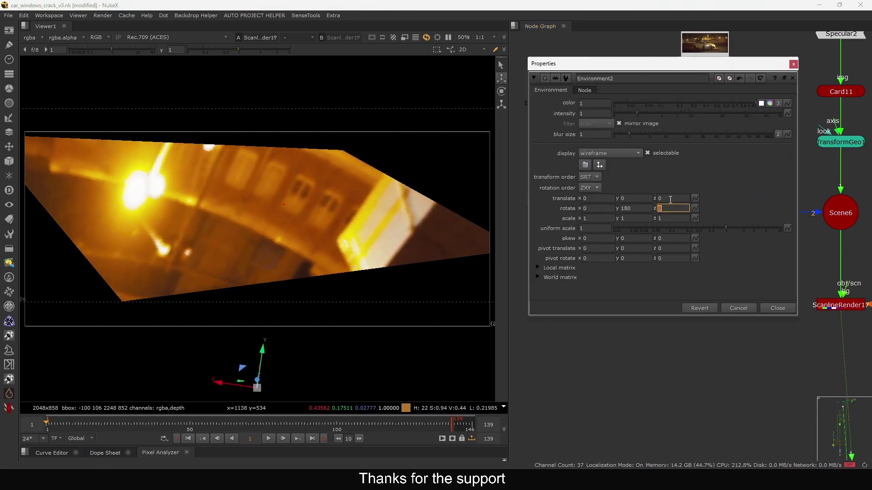
Try raising Environment2's X rotation, reset its X and Z rotations to 0, and close the properties
key("shift+Tab")
key("shift+Tab")
key("Up")
key("Up")
key("Up")
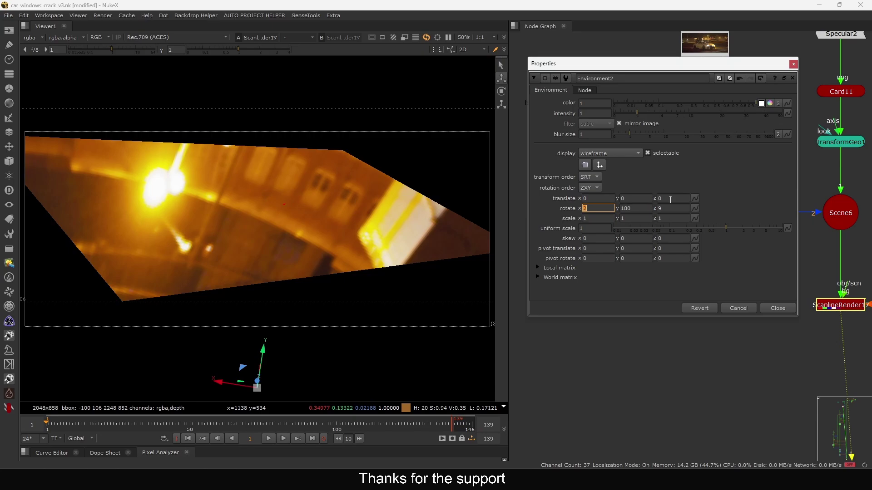
left_click(593, 209, "ctrl")
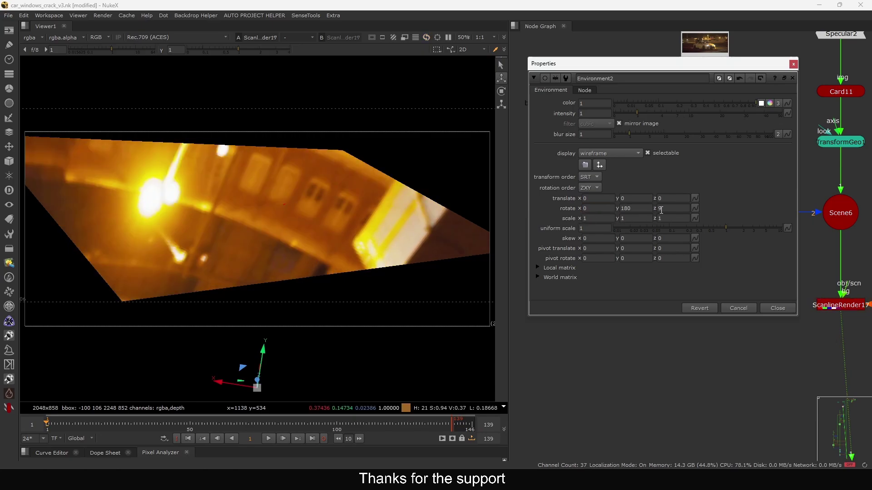
left_click(660, 208, "ctrl")
left_click(794, 64)
Insert a Transform node between FrameHold10 and Environment2
left_click(704, 117)
key("t")
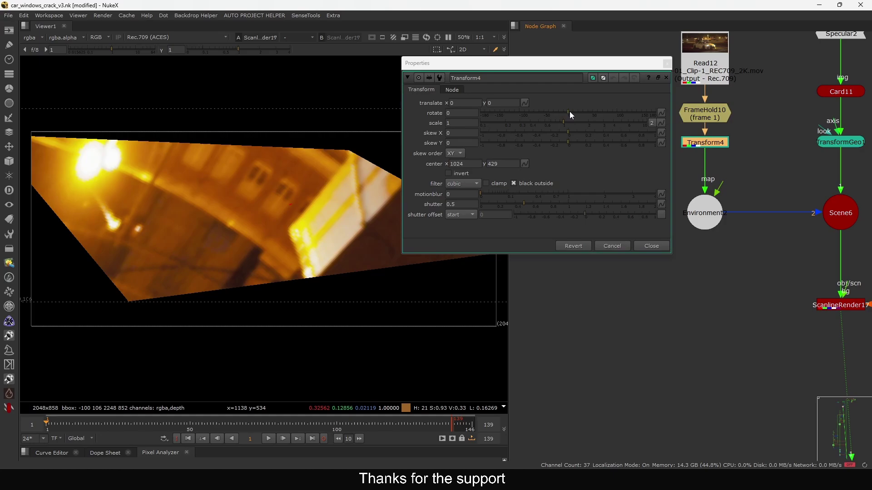
Try rotating Transform4 to 14, comparing its transformed map image with the resulting ScanlineRender17 reflection
mouse_move(569, 111)
left_mouse_down()
mouse_move(580, 112)
mouse_move(572, 122)
left_mouse_up()
left_click(573, 122, "ctrl")
key("1")
left_click(676, 135)
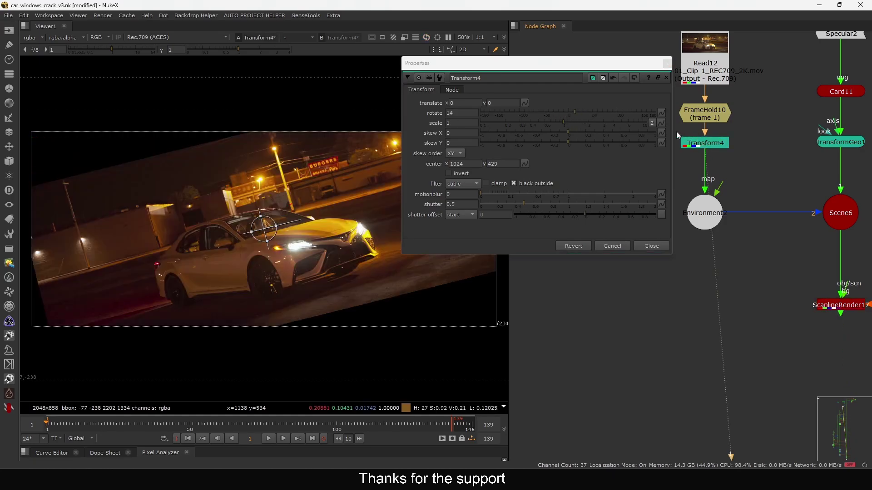
middle_click_drag(802, 291, 789, 284)
left_click(820, 298)
key("1")
left_click(710, 258)
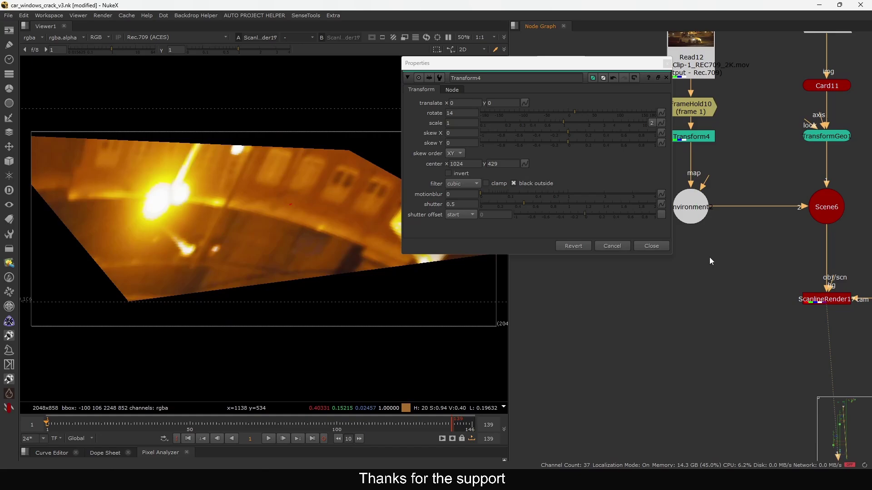
Reset Transform4's rotation to 0 and move only its center over the FrameHold10 image to about x 1066, y 644
left_click(709, 102)
key("1")
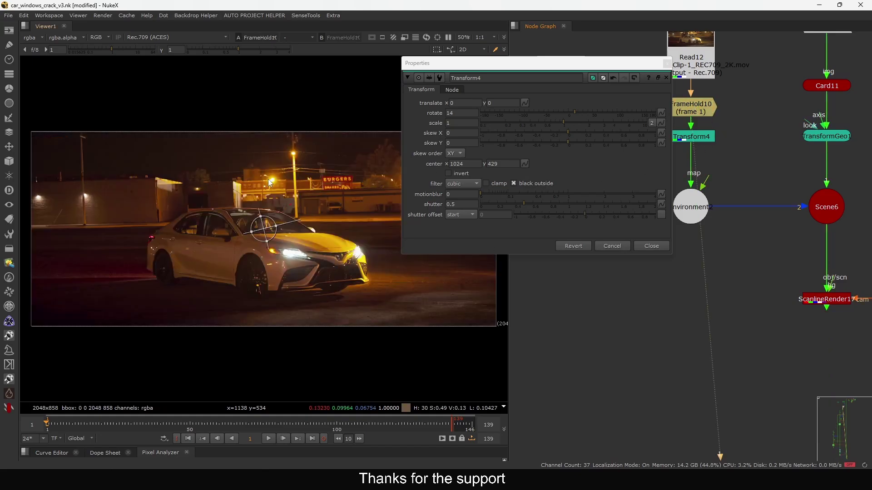
left_click(575, 113, "ctrl")
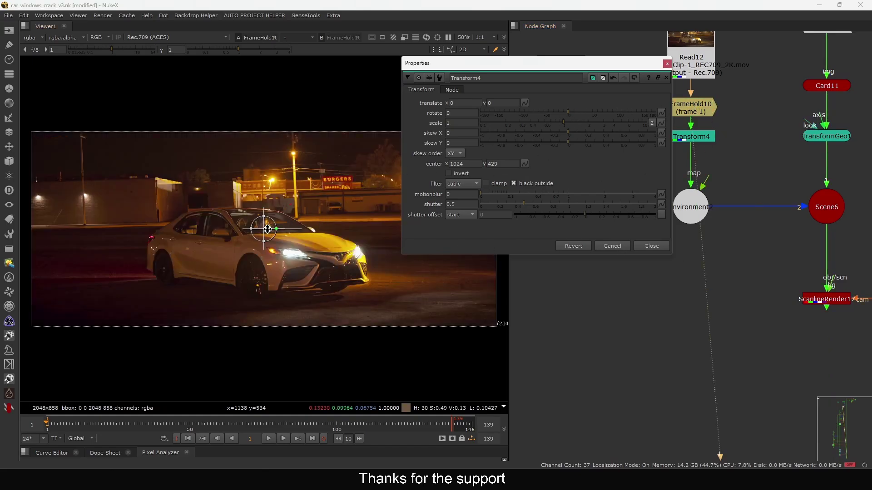
left_click_drag(268, 230, 277, 181, "ctrl")
key("2")
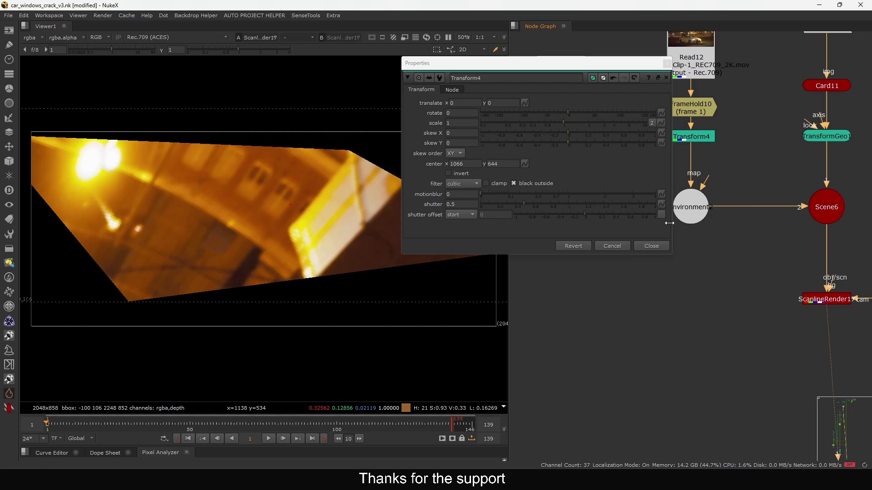
Rotate Transform4 to -159, shift its translate to x -81 and y -23, and close its properties
left_click_drag(569, 113, 491, 114)
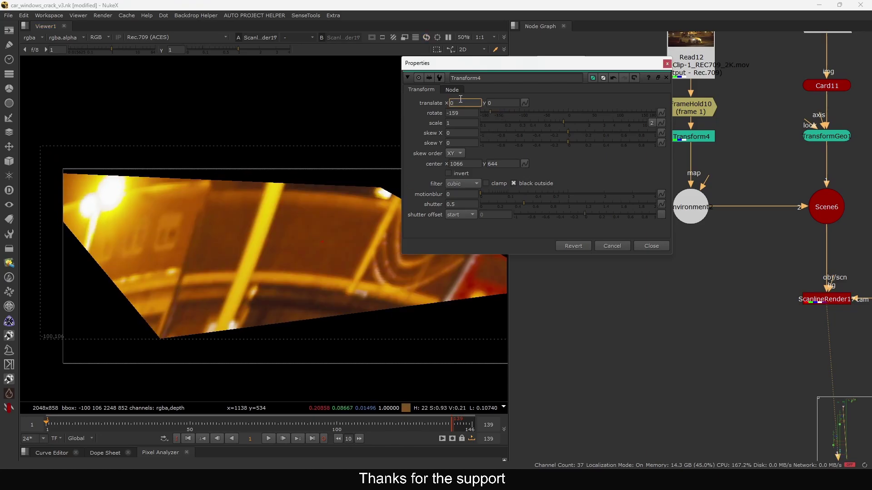
key("Return")
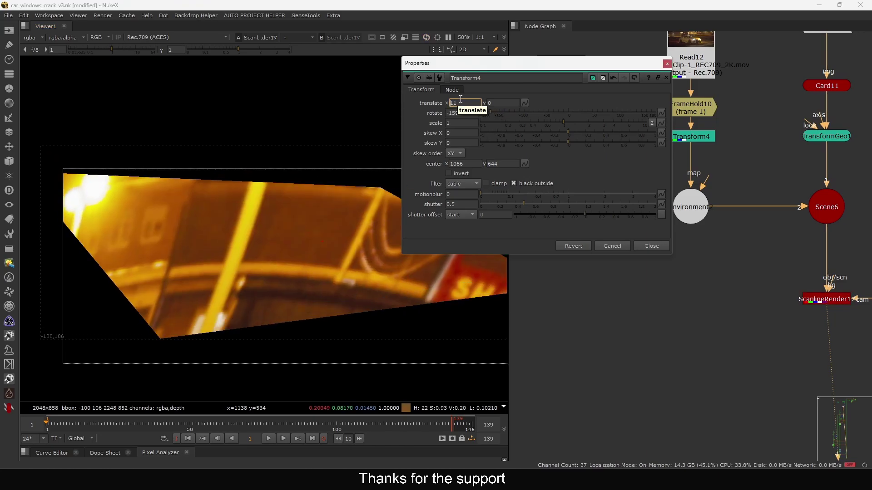
key("Up")
key("Up")
key("Up")
key("Down")
key("Down")
key("Down")
key("Down")
key("Down")
key("Down")
key("Down")
key("Down")
key("Down")
key("Down")
key("Down")
key("Down")
key("Down")
key("Down")
key("Return")
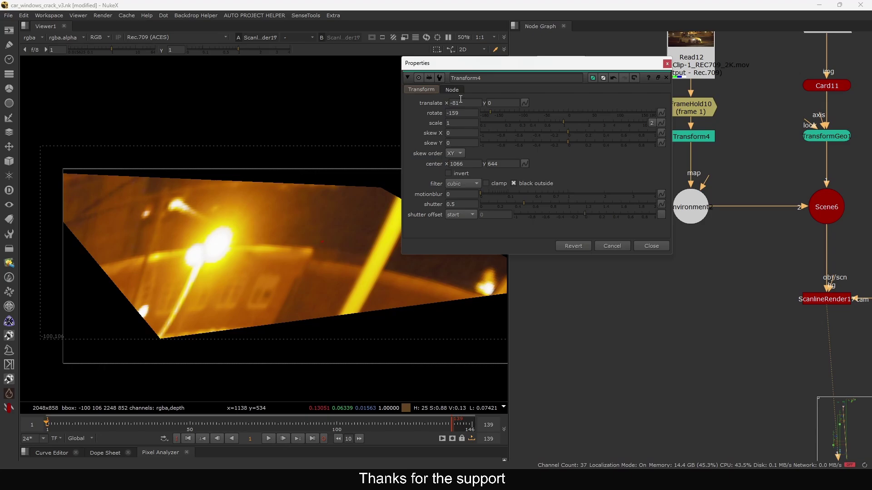
scroll(460, 99, "down", 4)
left_click(651, 246)
Merge the ScanlineRender17 reflection with the windshield matte branch using the mask operation, with a Dot on the matte connection
scroll(687, 342, "down", 2)
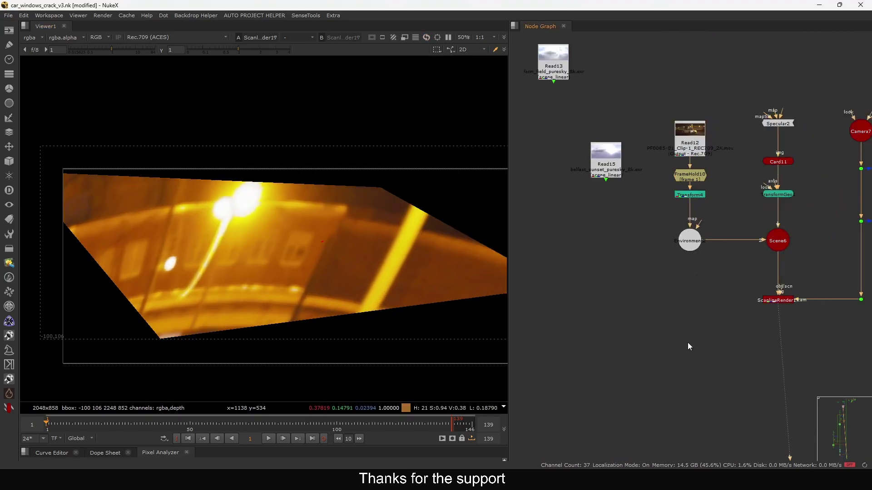
scroll(687, 342, "down", 4)
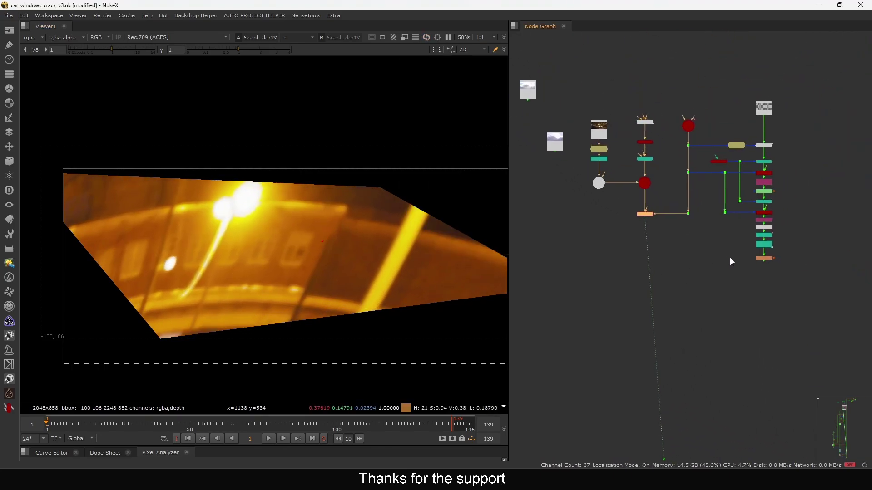
scroll(654, 233, "up", 2)
key("m")
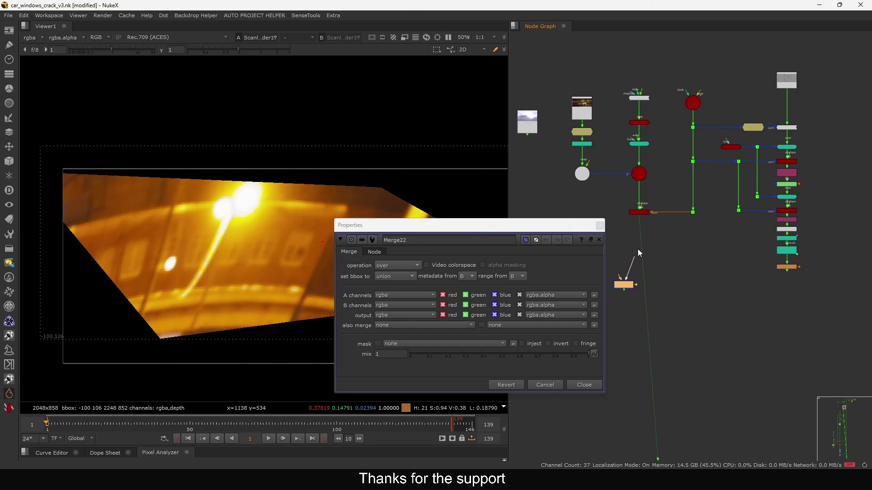
left_click_drag(624, 284, 639, 341)
left_click(398, 266)
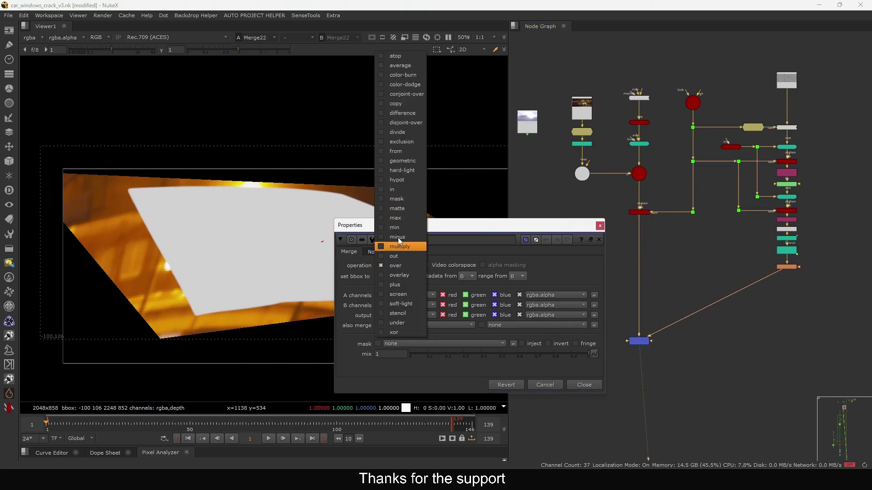
left_click(398, 199)
left_click(600, 226)
middle_click_drag(635, 343, 628, 327)
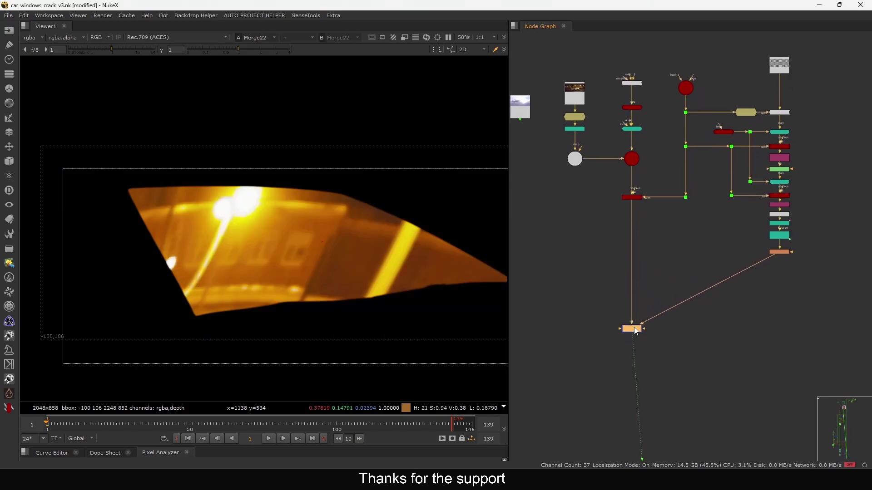
mouse_move(634, 327)
left_mouse_down()
mouse_move(773, 312)
mouse_move(615, 313)
mouse_move(633, 327)
left_mouse_up()
key("period")
Merge the masked reflection into the main comp stream and add a Dot to tidy the connection between the two merges
key("m")
left_click(639, 269)
scroll(654, 252, "down", 4)
middle_click_drag(659, 242, 648, 180)
left_click_drag(644, 219, 748, 264)
scroll(751, 262, "up", 2)
left_click(722, 278)
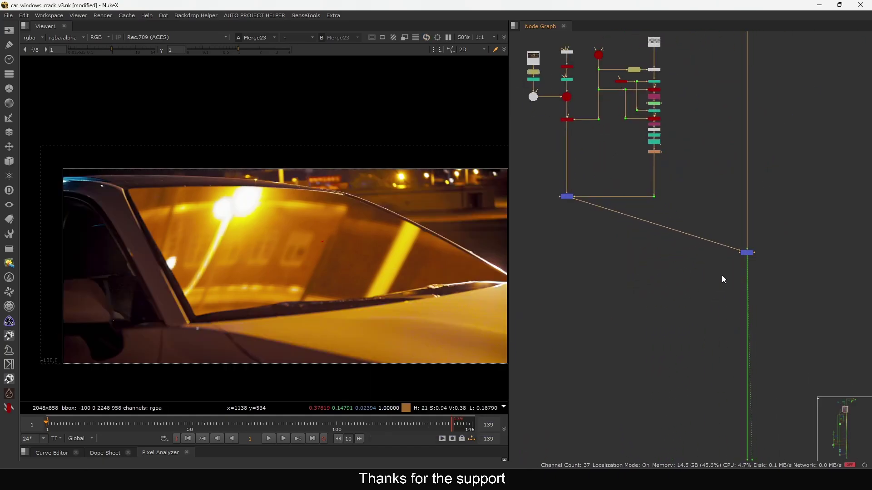
scroll(754, 249, "up", 3)
left_click(756, 253)
key("period")
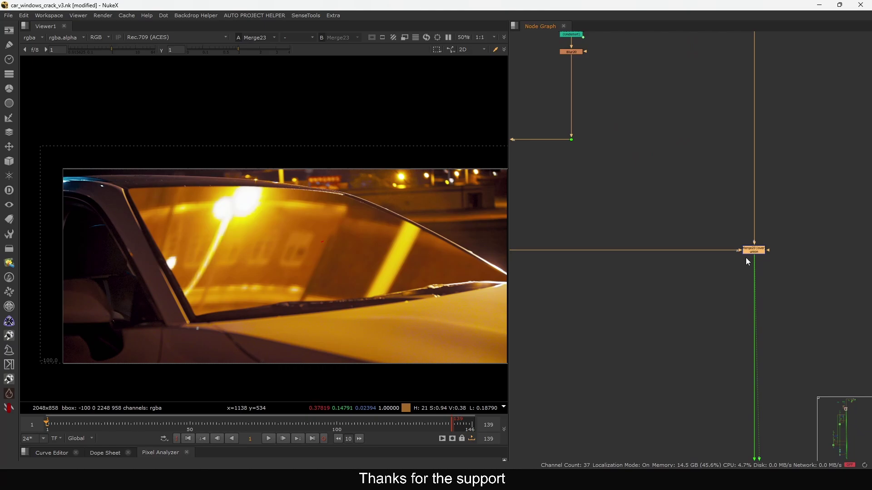
Set Merge23's operation to plus and close its properties
left_click(795, 229)
double_click(755, 252)
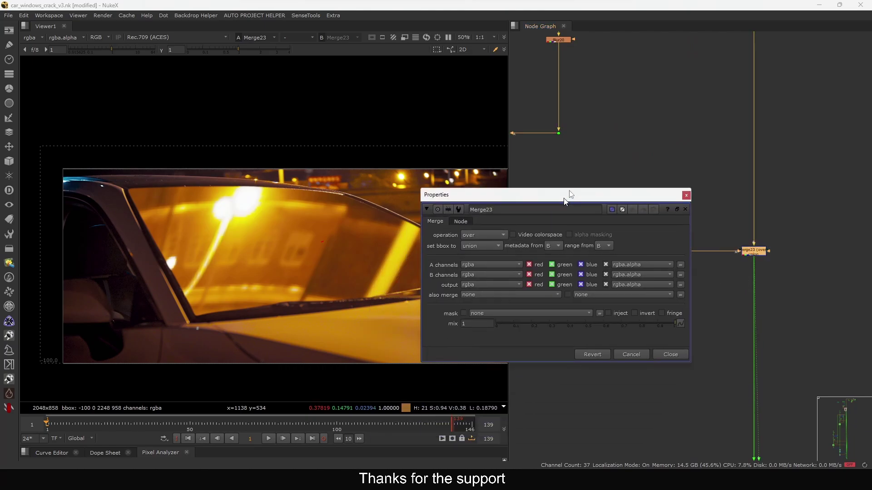
left_click(509, 190)
left_click(513, 236)
key("Escape")
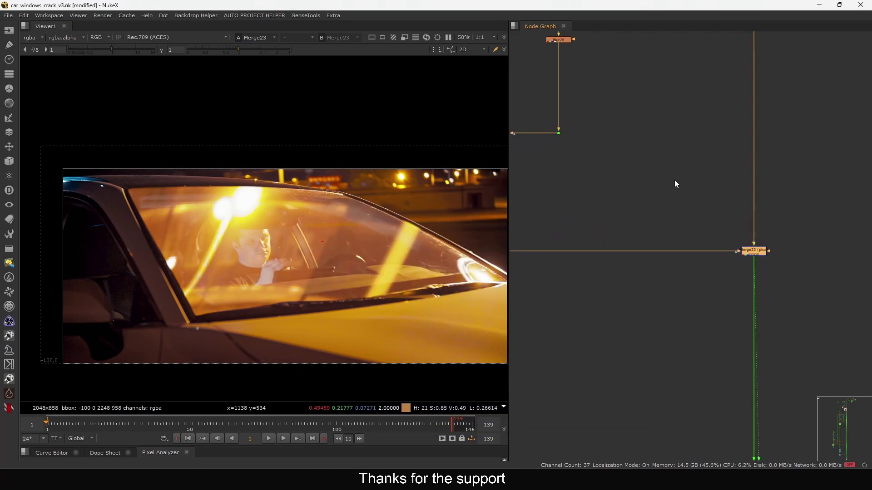
Toggle Merge23 off and on to compare the windshield with and without the added reflection
middle_click_drag(675, 181, 744, 172)
key("d")
key("d")
key("d")
key("d")
key("d")
key("d")
key("d")
key("d")
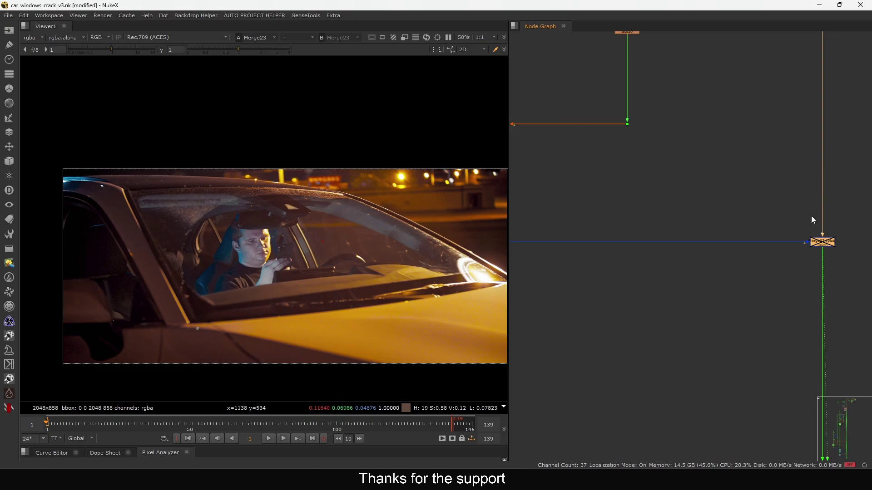
Insert a Multiply node between the masking Merge22 and the Dot that feeds Merge23
middle_click_drag(558, 230, 686, 228)
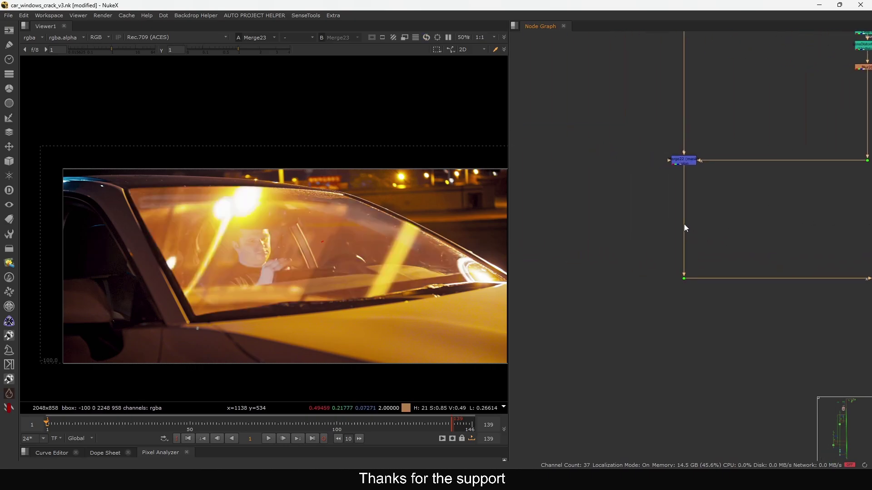
key("Tab")
type("mult")
left_click(595, 217)
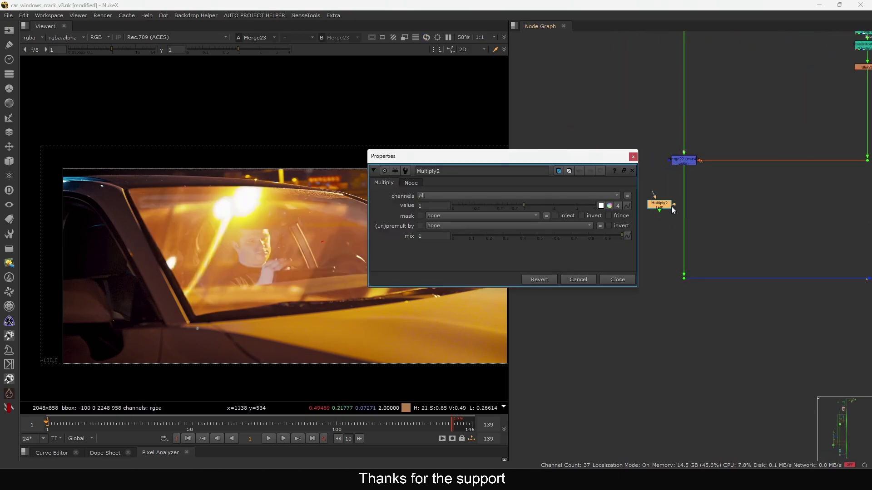
left_click_drag(596, 159, 591, 142)
scroll(710, 152, "up", 1)
left_click(695, 157)
middle_click_drag(673, 184, 707, 163)
left_click_drag(536, 146, 629, 102)
Reduce the reflection by setting Multiply2's value to 0.3, and close its properties
left_click_drag(603, 152, 563, 157)
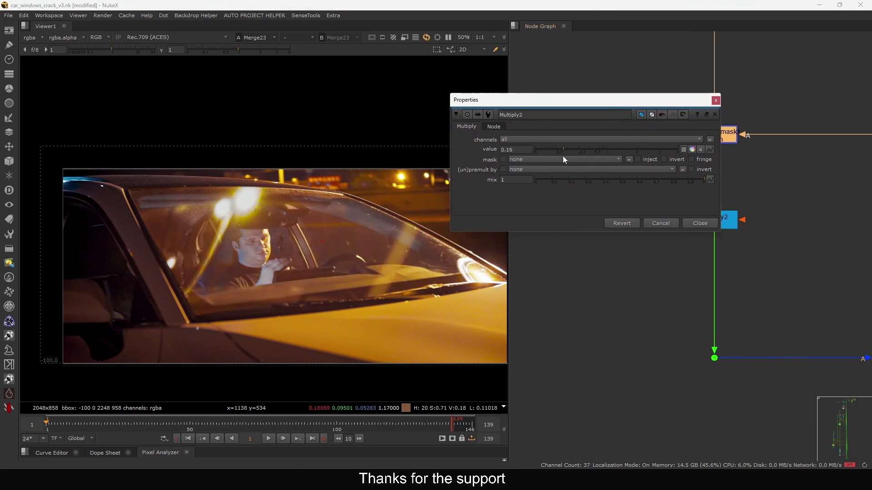
double_click(513, 147)
type("0.3")
key("Return")
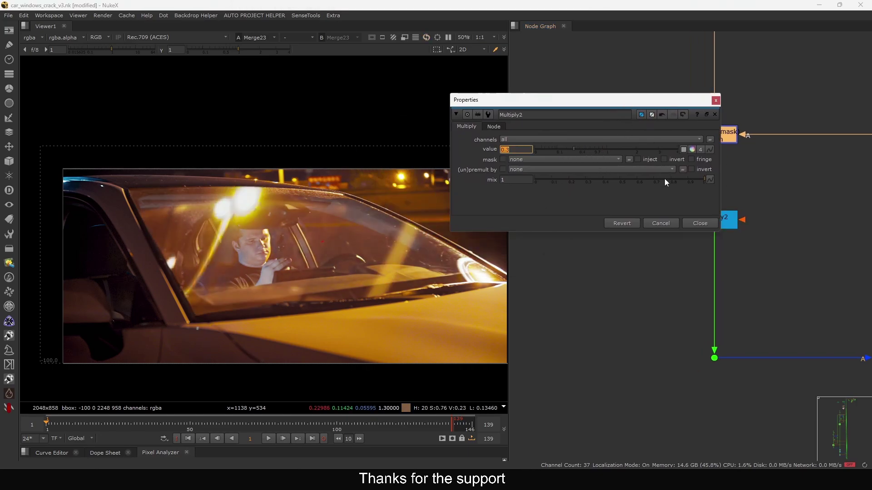
left_click(689, 212)
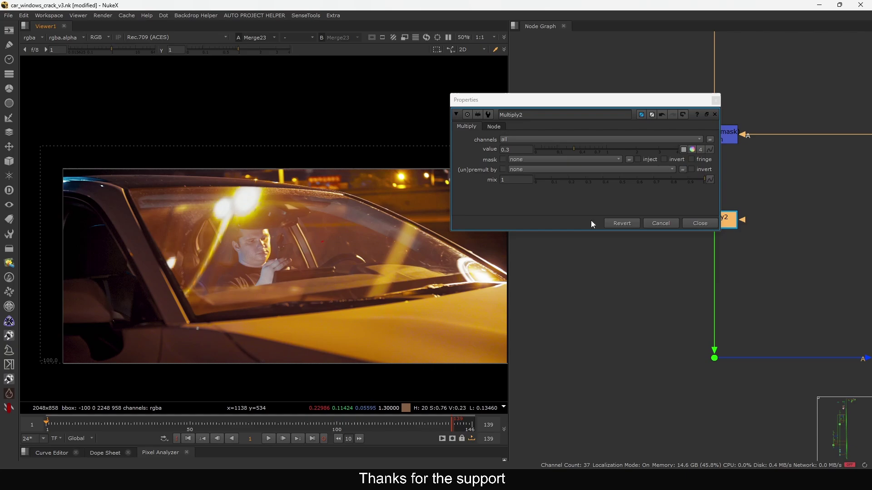
left_click(700, 223)
Examine the existing reflection setup with Transform2 and PxF_Filler1, and view its ScanlineRender11 output
scroll(688, 344, "down", 5)
scroll(704, 281, "down", 3)
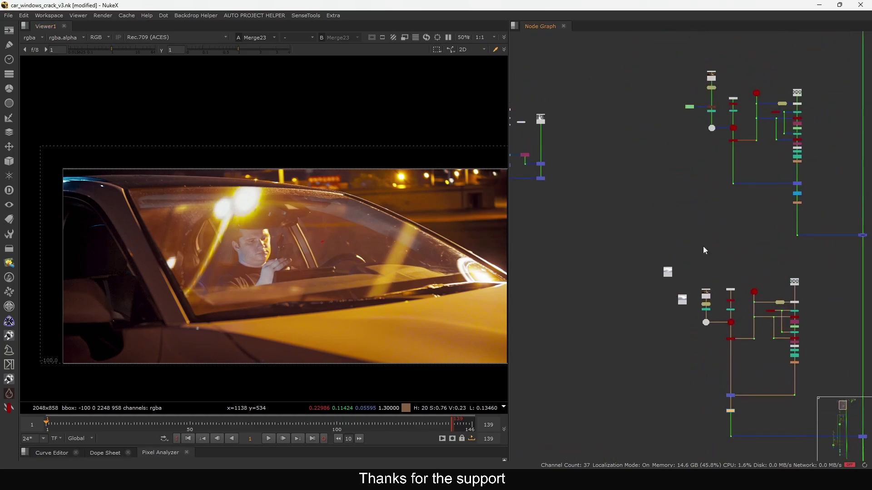
scroll(699, 132, "up", 8)
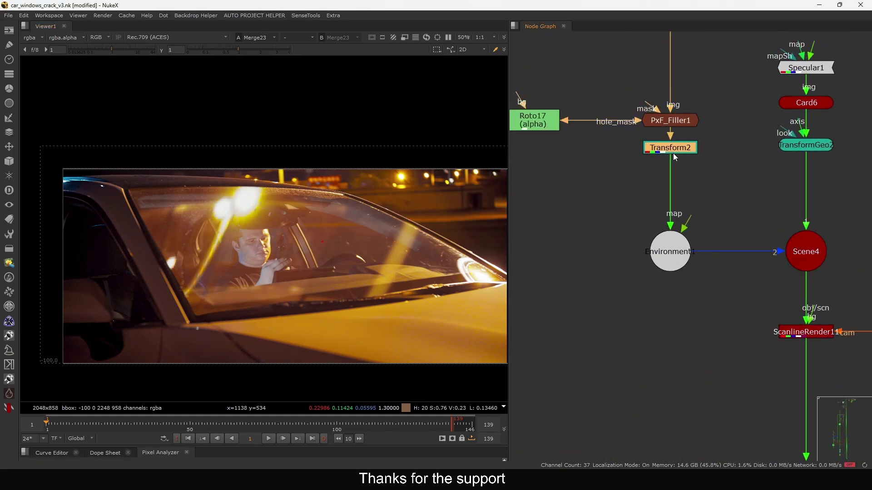
scroll(671, 156, "down", 5)
scroll(703, 200, "up", 2)
left_click_drag(746, 200, 682, 241)
key("1")
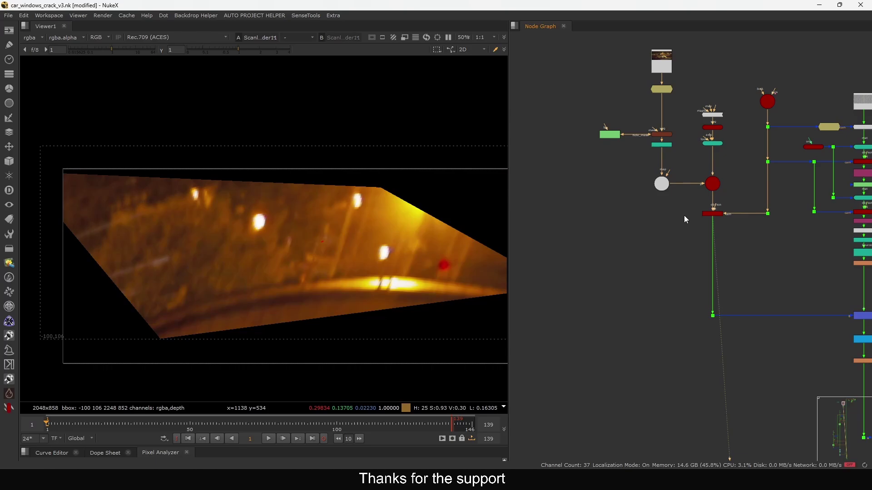
View the ScanlineRender17 output of the new reflection setup
scroll(676, 197, "down", 6)
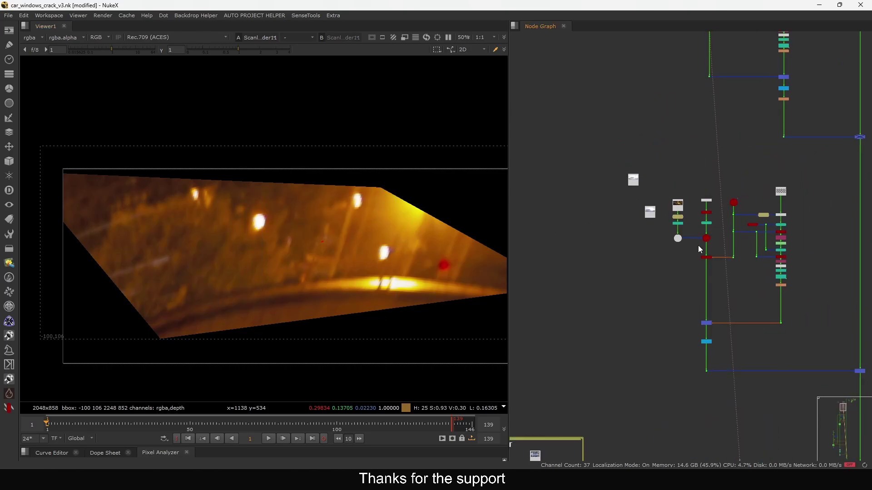
scroll(697, 246, "up", 7)
left_click_drag(754, 253, 706, 281)
key("1")
middle_click_drag(706, 269, 728, 281)
scroll(682, 198, "up", 1)
scroll(682, 196, "up", 1)
Reposition the reflection map by raising Transform4's translate X beyond 300 and Y beyond 123, and close its properties
double_click(661, 179)
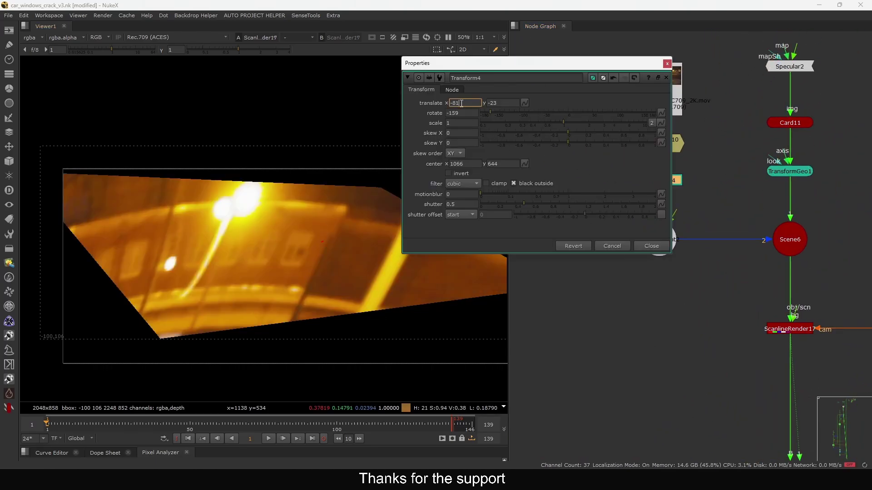
key("Up")
key("Down")
key("Down")
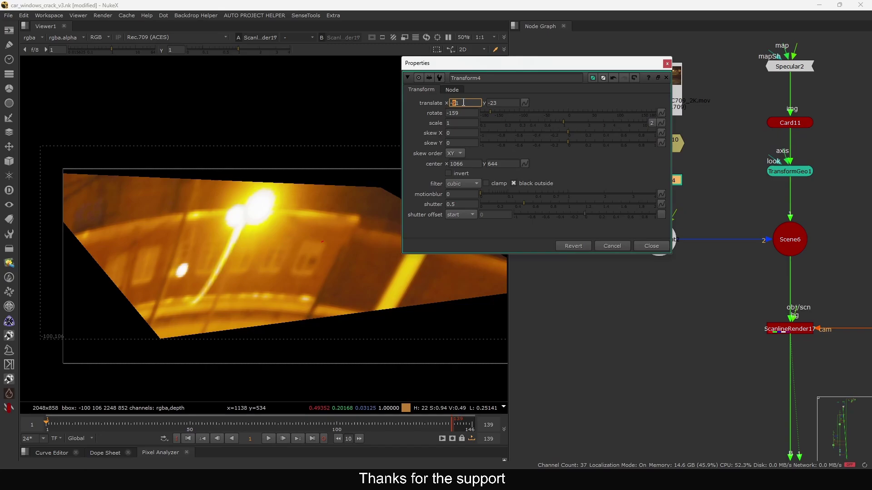
key("Up")
key("Up")
key("Up")
key("Up")
key("Up")
key("Up")
key("Tab")
key("Up")
key("Up")
key("Up")
key("Up")
key("shift+Tab")
key("Up")
key("Up")
key("Up")
key("Up")
key("Up")
key("Up")
key("Up")
key("Up")
key("Up")
key("Up")
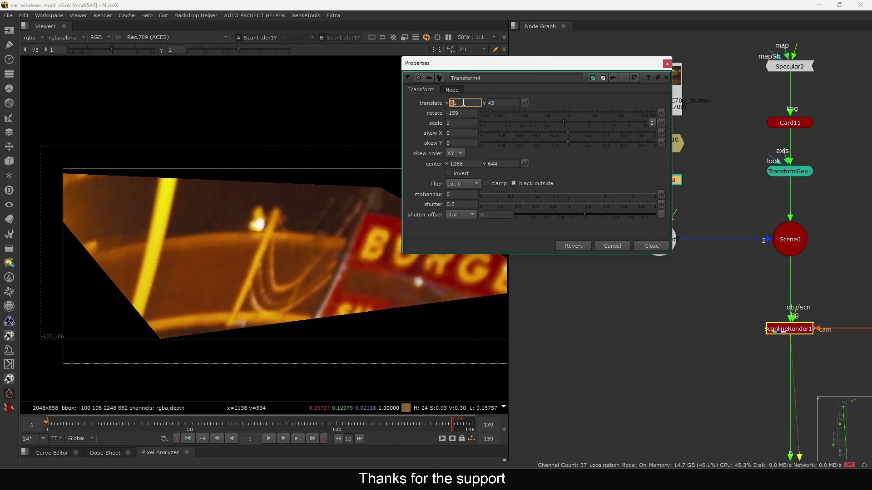
key("Tab")
key("Up")
key("Up")
key("Up")
key("Up")
key("Up")
key("Up")
key("Up")
key("Up")
key("Up")
key("Up")
key("Tab")
key("shift+Tab")
key("shift+Tab")
key("Up")
key("Up")
key("Up")
key("Up")
key("Up")
key("Up")
key("Up")
key("Up")
key("Up")
key("Up")
key("Up")
key("Up")
key("Up")
key("Up")
key("Up")
key("Up")
key("Up")
key("Up")
key("Up")
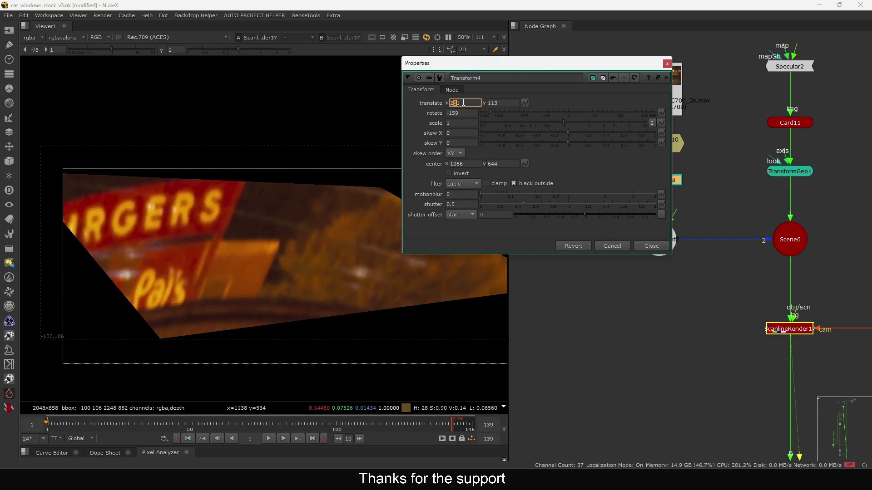
key("Tab")
key("Up")
key("Down")
key("shift+Tab")
key("Up")
key("Up")
key("Up")
key("Up")
key("Up")
key("Up")
key("Up")
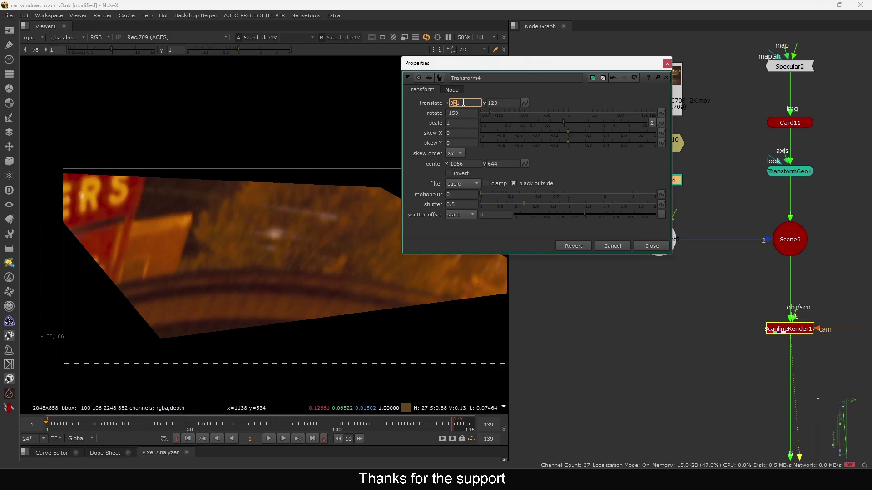
key("Tab")
key("Up")
key("Up")
key("Up")
key("Up")
left_click(662, 246)
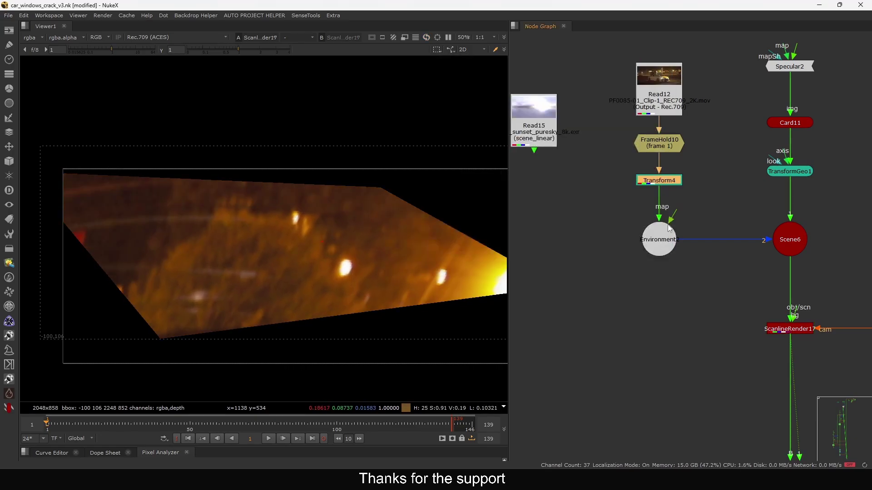
View the masked reflection at the Dot that feeds Merge23
scroll(649, 346, "down", 5)
scroll(677, 182, "up", 3)
left_click(665, 196)
key("1")
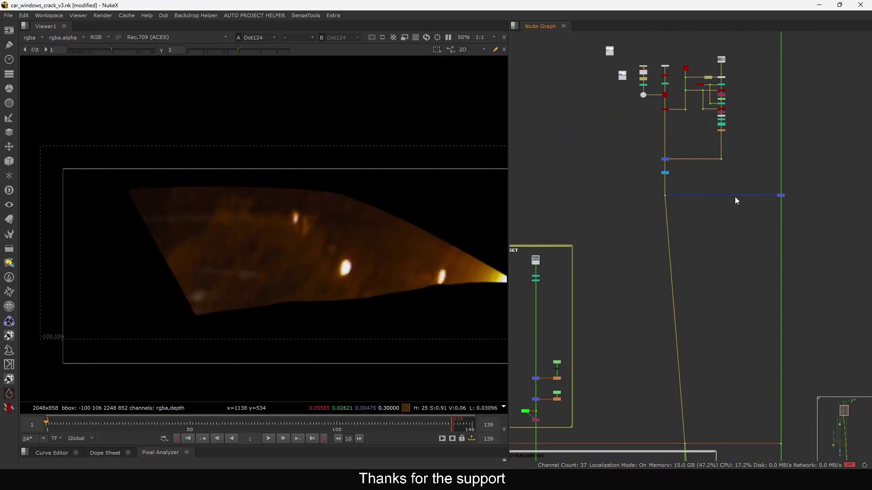
View the Merge23 composite and disable the Multiply node below Merge22 to show the reflection at full strength
left_click(780, 196)
key("1")
scroll(658, 192, "up", 5)
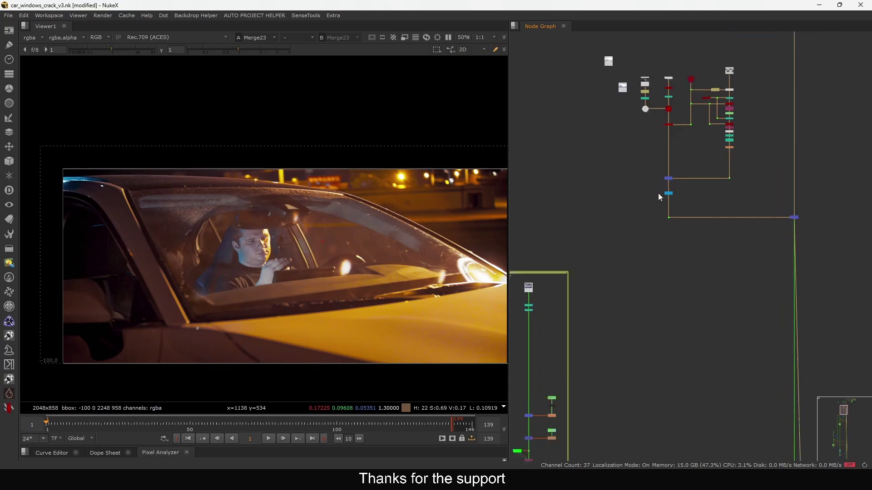
scroll(718, 195, "down", 4)
middle_click_drag(750, 219, 677, 232)
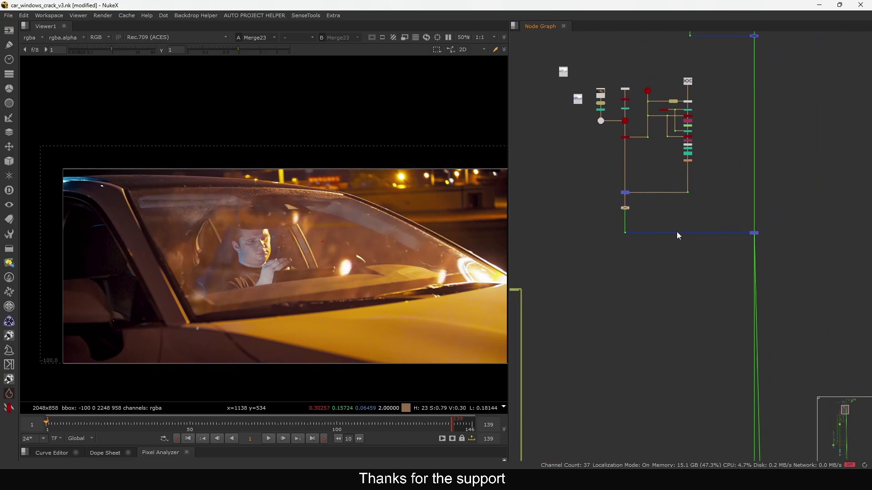
Compare the composite with Merge23 disabled and enabled, and start playing the shot
scroll(721, 226, "up", 2)
left_click_drag(809, 218, 745, 292)
key("d")
key("d")
key("d")
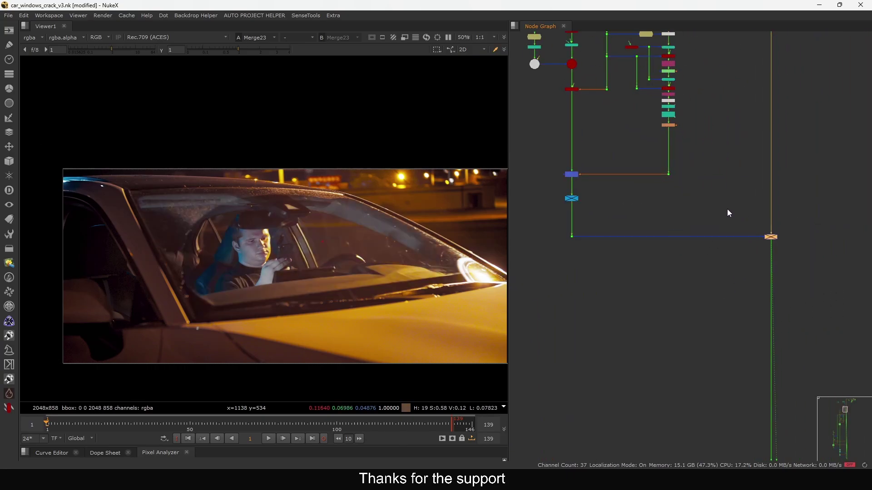
key("d")
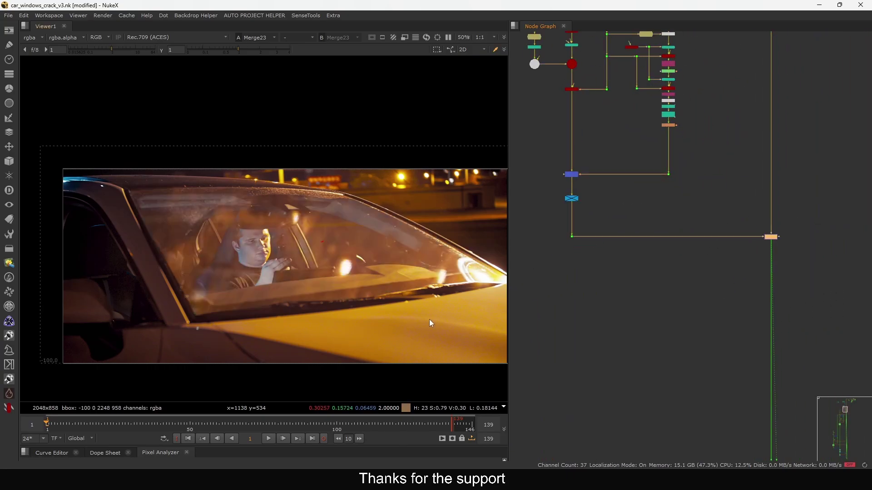
left_click(268, 439)
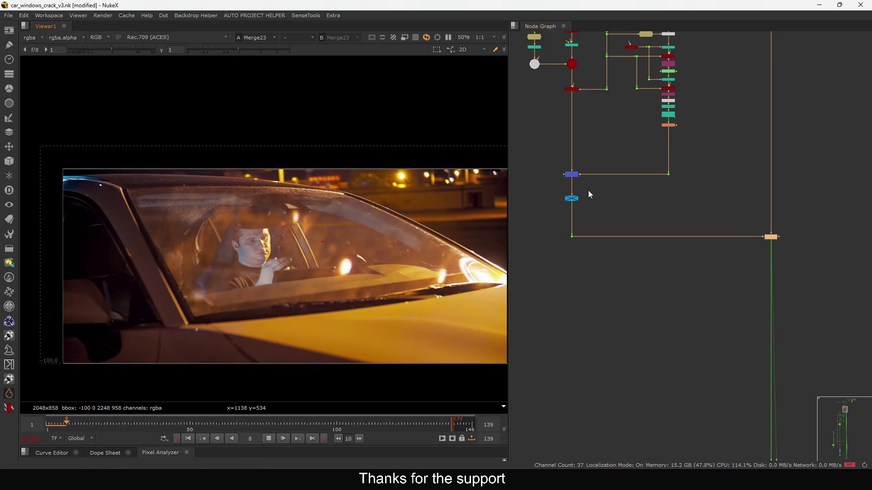
scroll(587, 190, "up", 6)
scroll(702, 195, "down", 5)
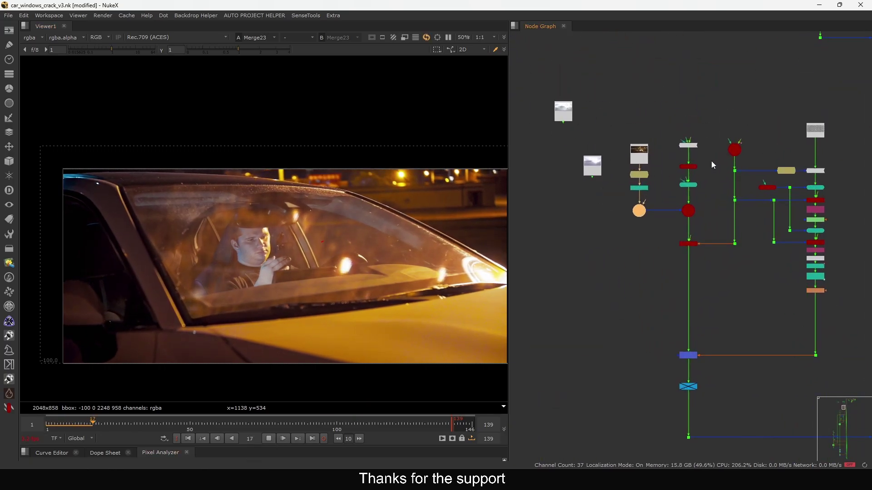
Line up the two unused sky Read nodes side by side above the Read12 reflection branch
left_click_drag(620, 109, 750, 260)
left_click(689, 245)
middle_click_drag(743, 266, 727, 248)
left_click_drag(838, 96, 744, 372)
left_click_drag(772, 156, 776, 155)
left_click_drag(597, 104, 734, 244)
left_click_drag(577, 149, 577, 96)
left_click_drag(617, 62, 512, 128)
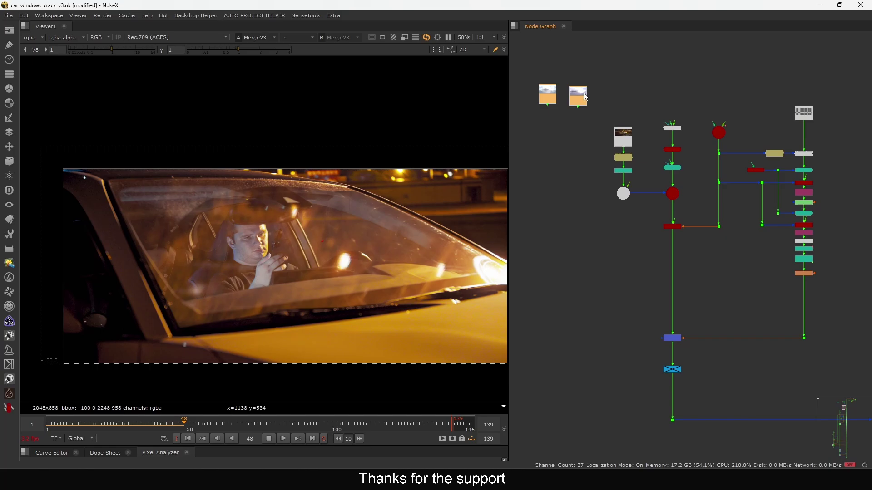
left_click_drag(582, 95, 612, 84)
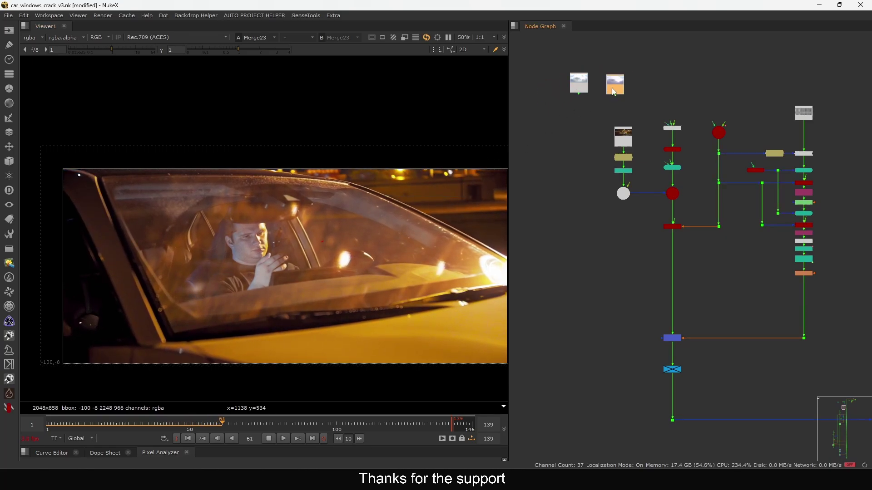
left_click_drag(610, 86, 619, 84)
left_click(628, 98)
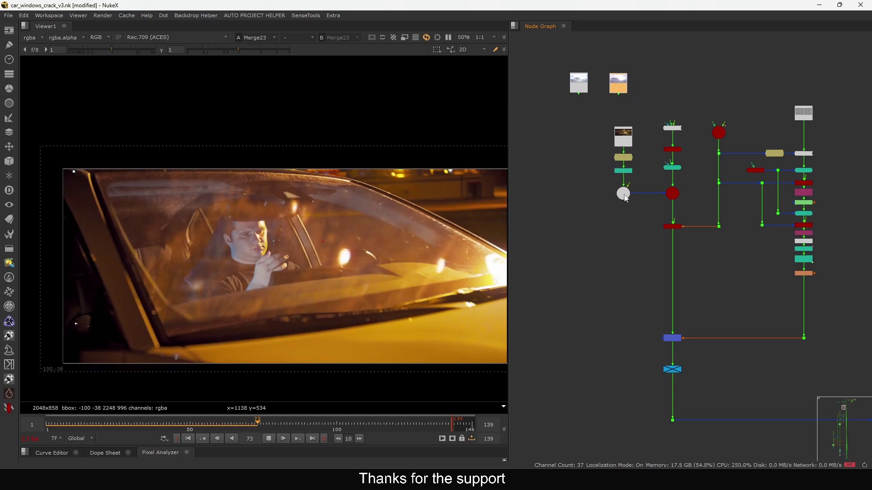
Inspect Environment2's rotate Y setting and close its properties
scroll(631, 191, "up", 5)
double_click(636, 205)
double_click(639, 208)
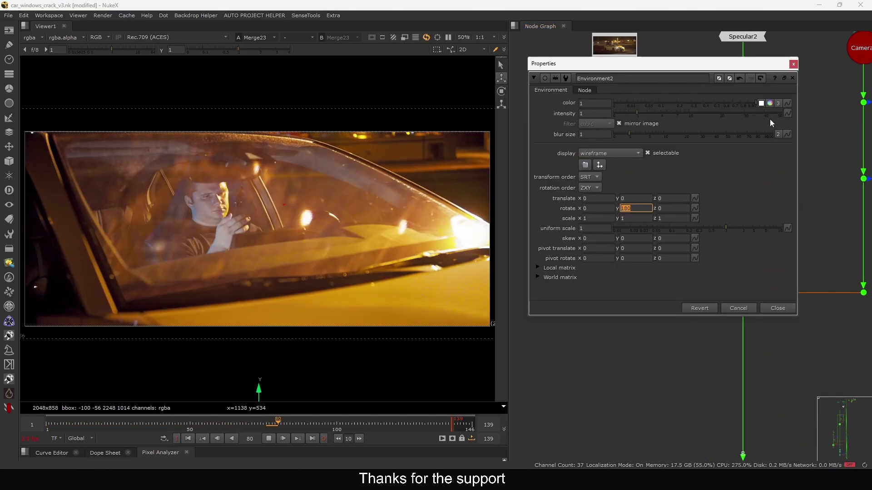
left_click(794, 64)
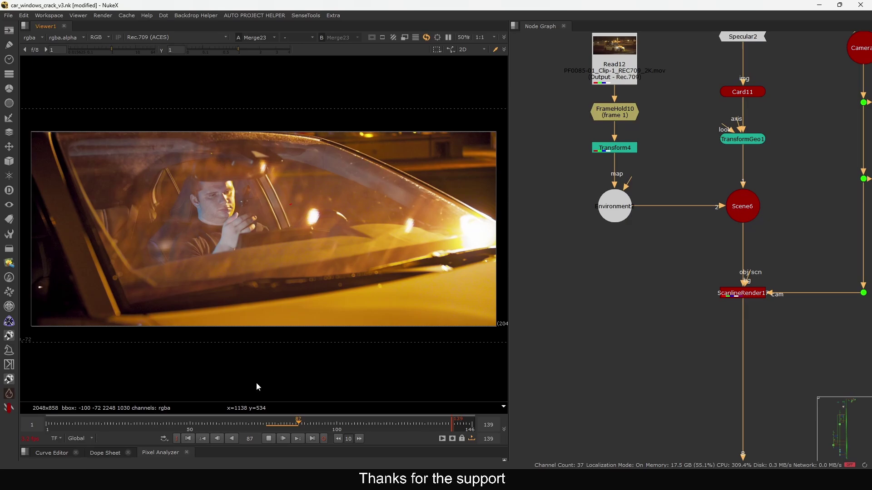
Play the Merge23 composite to review the moving reflection, and return to the first frame
left_click(188, 439)
left_click(268, 439)
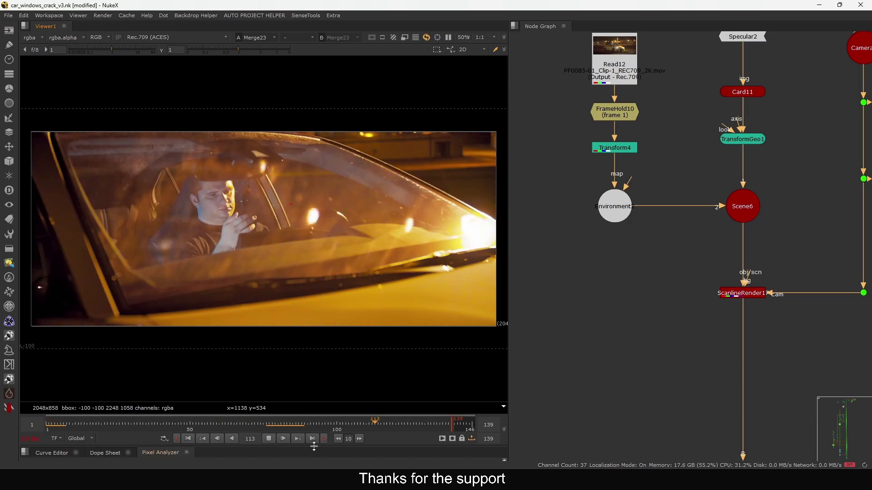
scroll(665, 305, "down", 6)
middle_click_drag(664, 298, 669, 258)
left_click(693, 302)
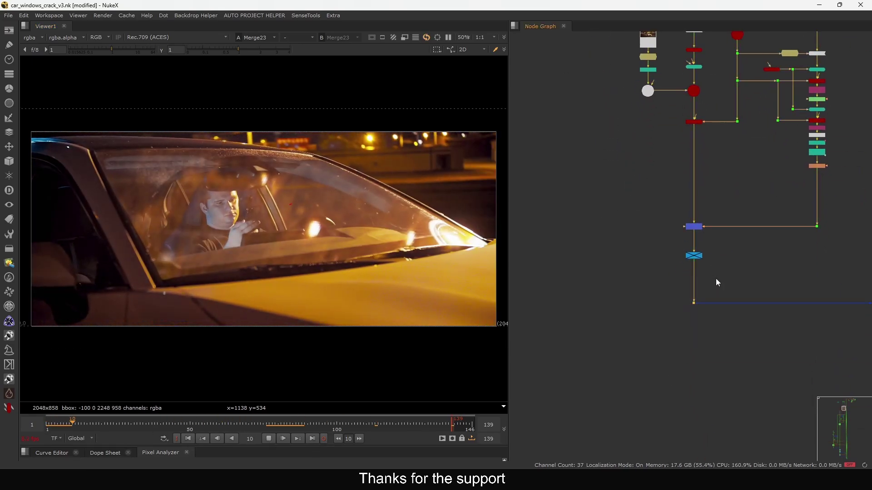
key("1")
middle_click_drag(787, 291, 643, 251)
left_click_drag(772, 241, 831, 290)
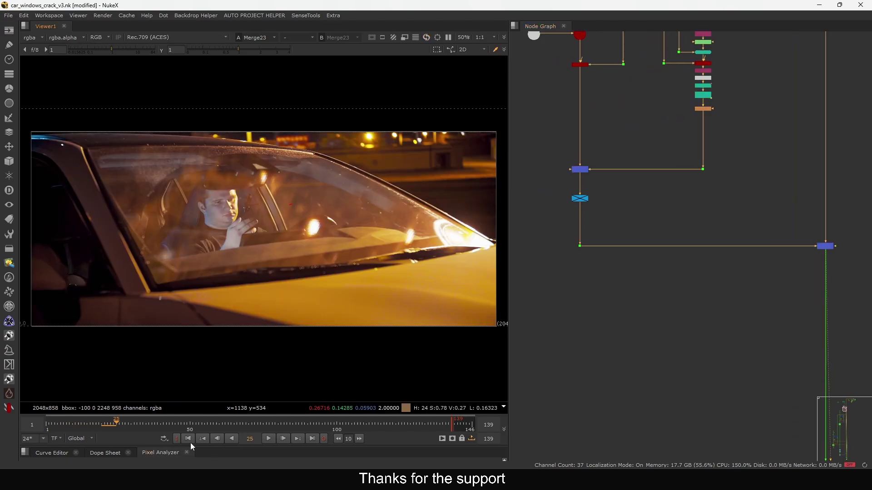
left_click(189, 441)
middle_click_drag(720, 172, 704, 254)
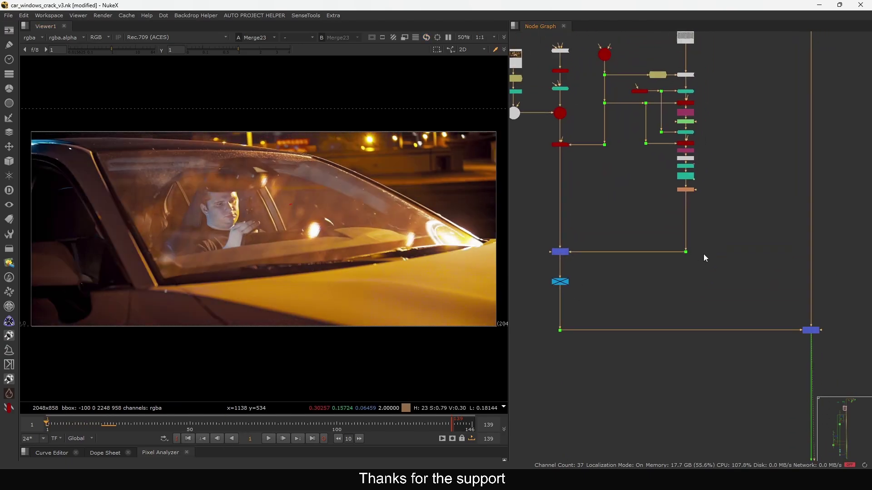
Disable Merge23 and re-enable Merge18 to switch the composite to the earlier reflection setup
scroll(704, 254, "down", 5)
left_click_drag(759, 256, 728, 299)
key("d")
middle_click_drag(746, 227, 746, 274)
scroll(743, 219, "up", 3)
left_click_drag(788, 150, 718, 208)
key("d")
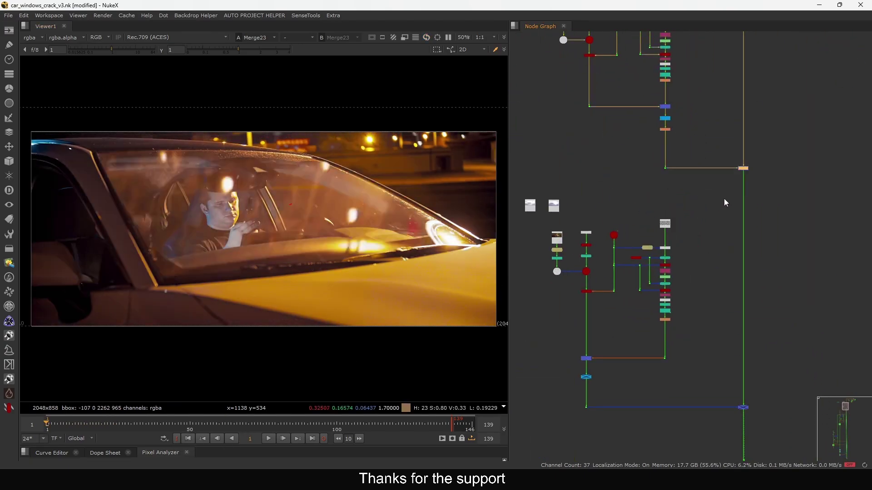
Compare the earlier setup's reflection at Dot111 with the new setup's masked reflection by alternating between their outputs
middle_click_drag(661, 177, 685, 197)
left_click_drag(685, 198, 704, 176)
key("1")
middle_click_drag(703, 177, 739, 163)
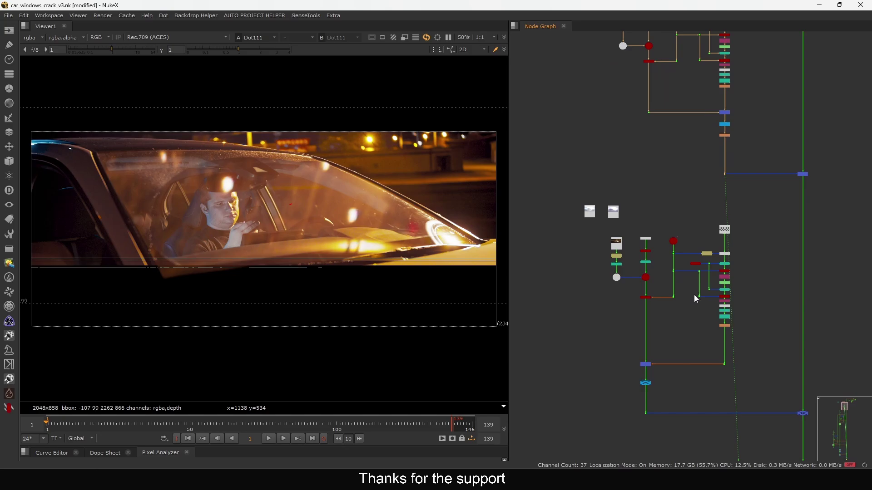
left_click_drag(707, 343, 737, 376)
key("1")
middle_click_drag(737, 376, 759, 321)
left_click_drag(721, 152, 759, 117)
key("1")
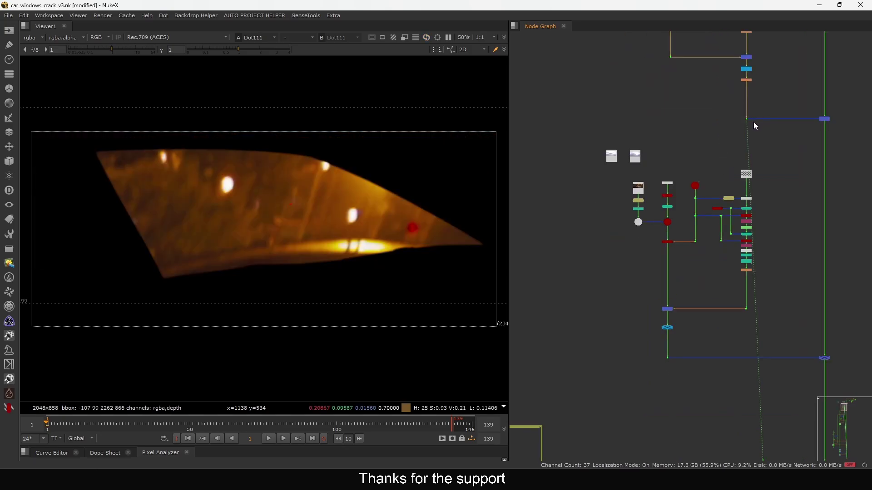
left_click_drag(684, 341, 654, 378)
key("1")
left_click_drag(713, 168, 756, 113)
key("1")
left_click_drag(683, 346, 634, 396)
key("1")
middle_click_drag(699, 297, 664, 384)
left_click_drag(765, 192, 812, 222)
key("1")
Save the script and view the composite at Merge18
middle_click_drag(753, 212, 802, 248)
left_click(732, 254)
middle_click_drag(753, 157, 779, 187)
key("ctrl+s")
key("1")
left_click_drag(737, 287, 811, 281)
key("1")
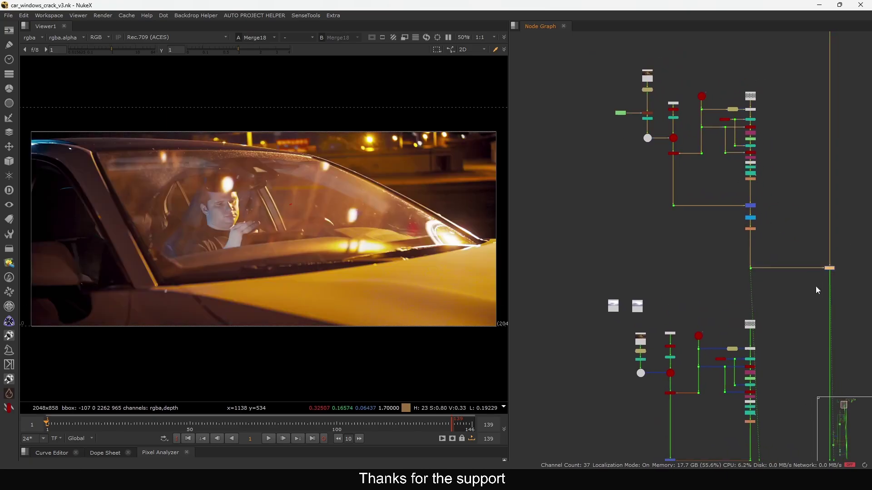
Toggle the merge that adds the earlier reflection setup off and on to check its effect on the car composite
middle_click_drag(815, 287, 811, 234)
left_click_drag(858, 203, 806, 250)
key("d")
key("d")
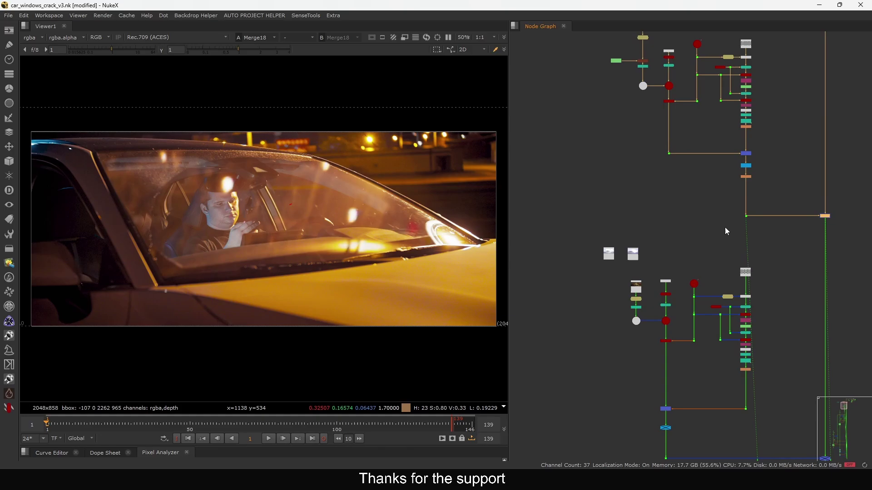
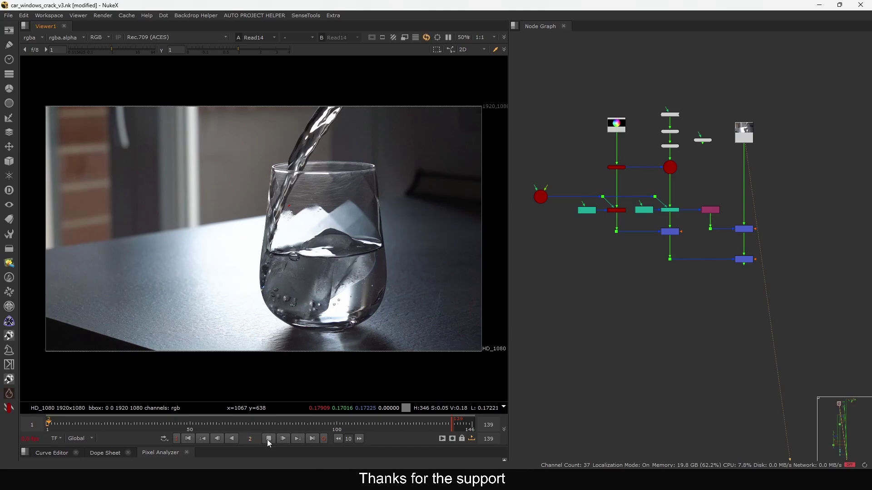
Review the Read14 water-glass footage in playback, focusing on the glass's reflective edge, and stop the playback
left_click_drag(100, 186, 183, 322)
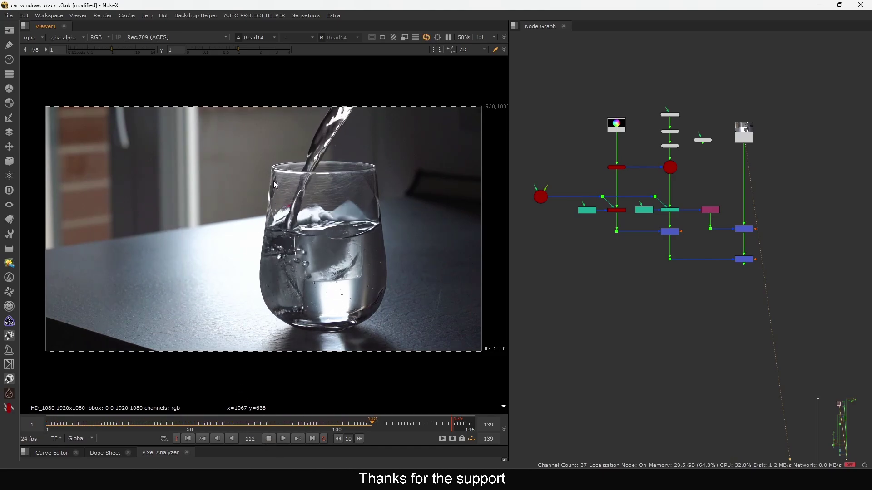
left_click_drag(312, 170, 254, 307, "ctrl")
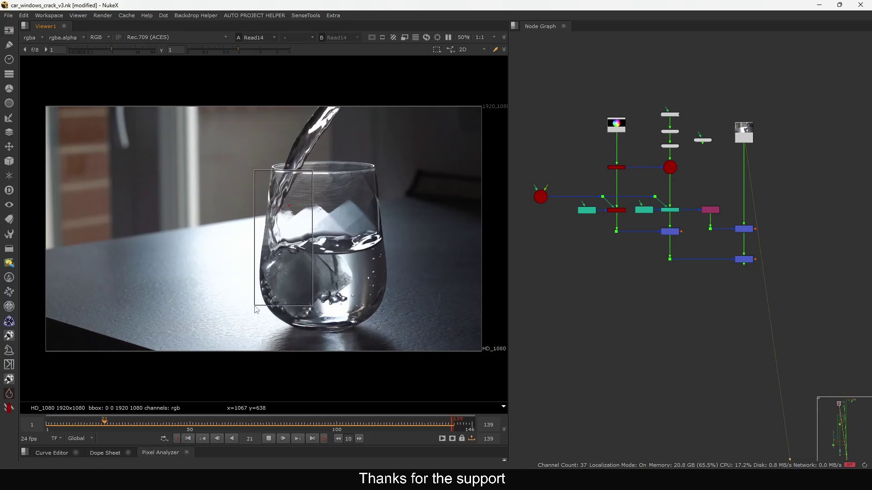
key("k")
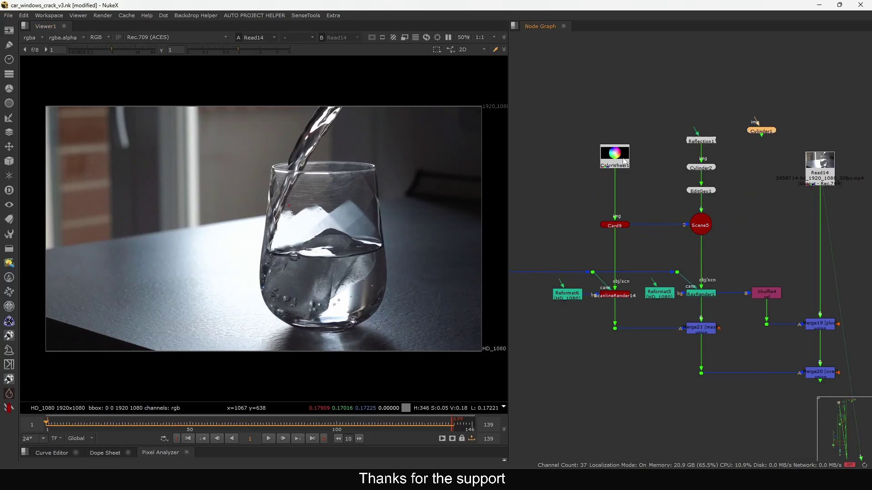
View the glass composite at Merge20, and inspect the Cylinder2 geometry in the 3D view
key("1")
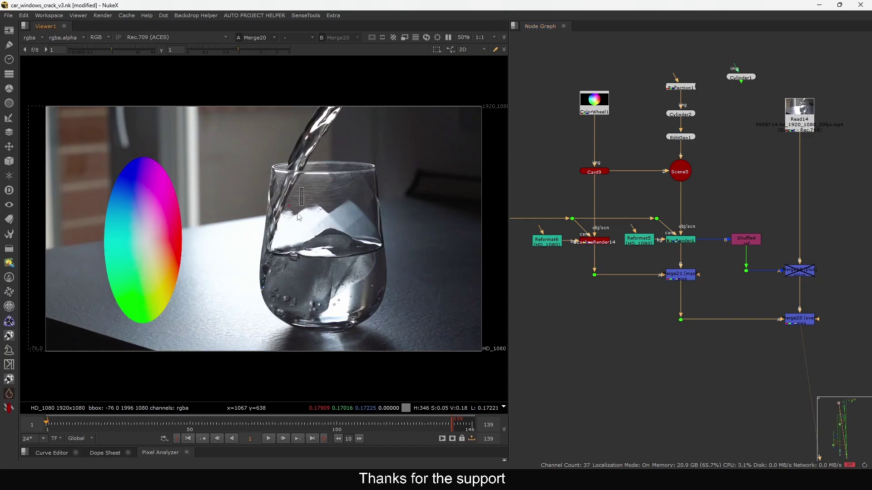
middle_click_drag(704, 120, 711, 179)
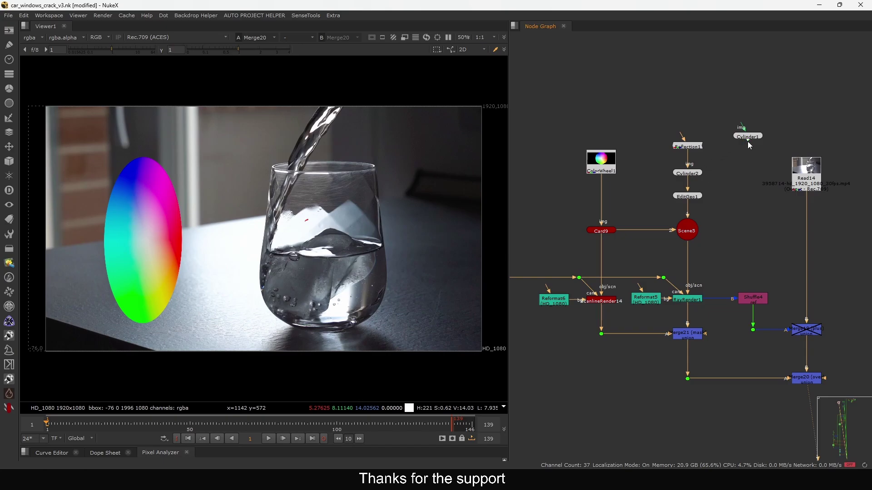
left_click_drag(694, 173, 695, 170)
key("1")
left_click(375, 286)
middle_click_drag(328, 315, 326, 297)
scroll(303, 336, "up", 2)
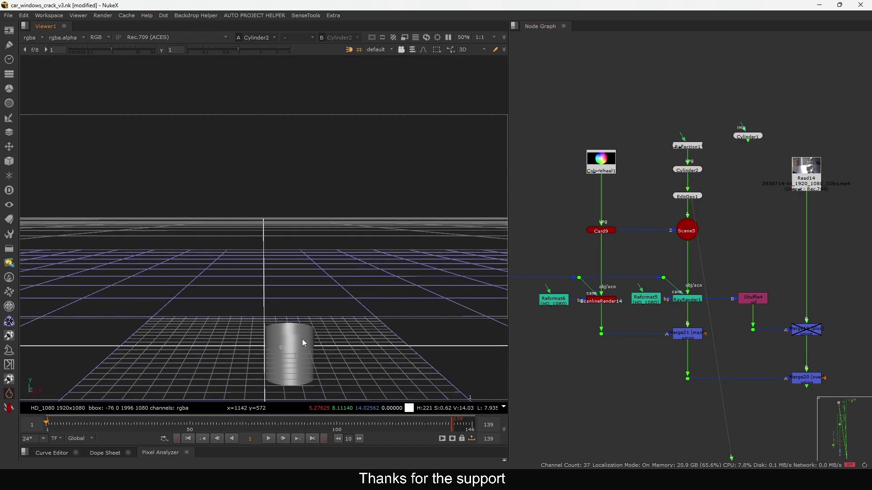
middle_click_drag(295, 341, 302, 281)
left_click_drag(301, 279, 308, 263, "ctrl")
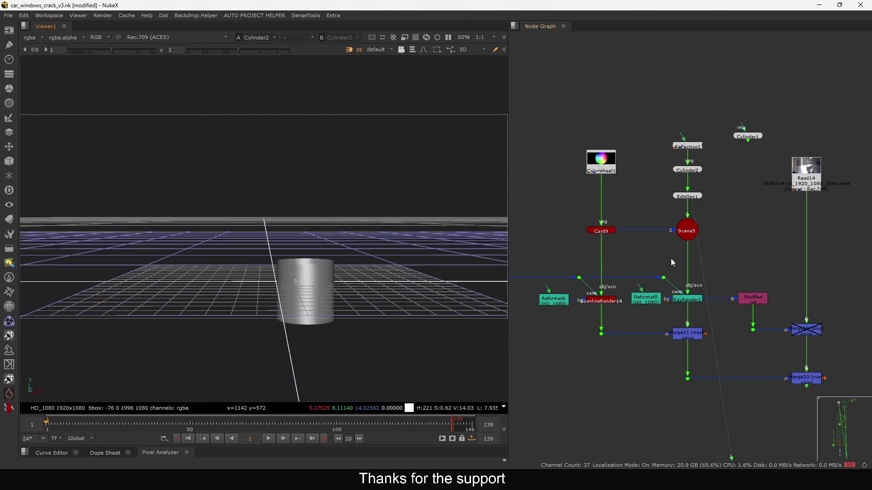
View RayRender1's scene in 3D and examine the Reflection1 shader feeding Cylinder2
middle_click_drag(683, 316, 673, 258)
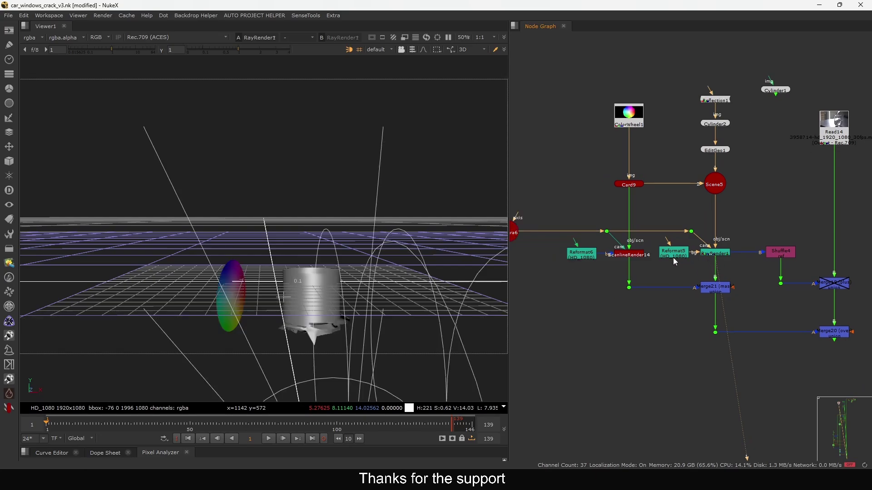
scroll(716, 258, "up", 5)
middle_click_drag(749, 150, 713, 336)
mouse_move(697, 154)
left_mouse_down()
mouse_move(696, 133)
mouse_move(706, 146)
left_mouse_up()
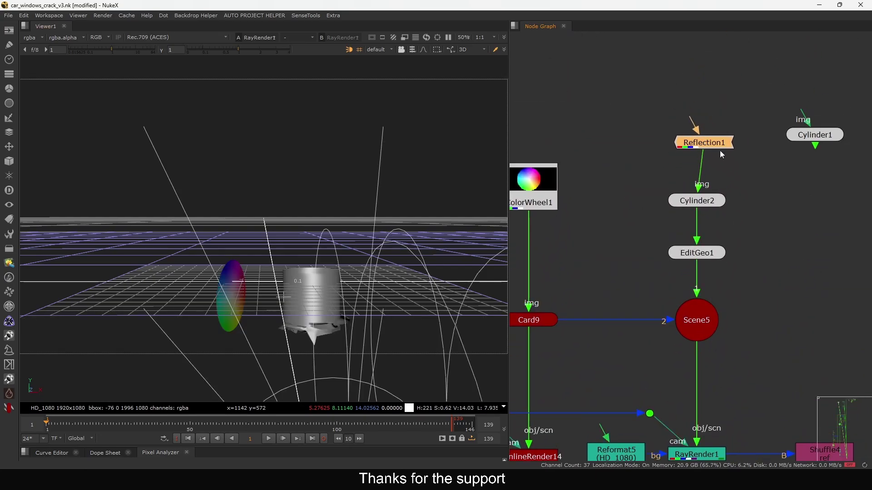
left_click_drag(801, 141, 804, 127)
left_click_drag(714, 147, 706, 144)
middle_click_drag(706, 144, 706, 142)
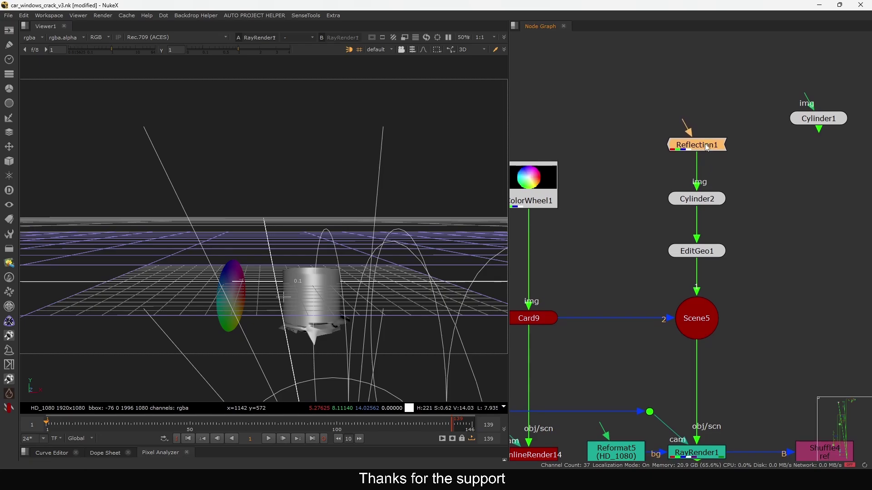
Examine RayRender1 with its Reformat5 background node, and show its render in the 2D view
middle_click_drag(676, 338, 711, 156)
left_click(646, 271)
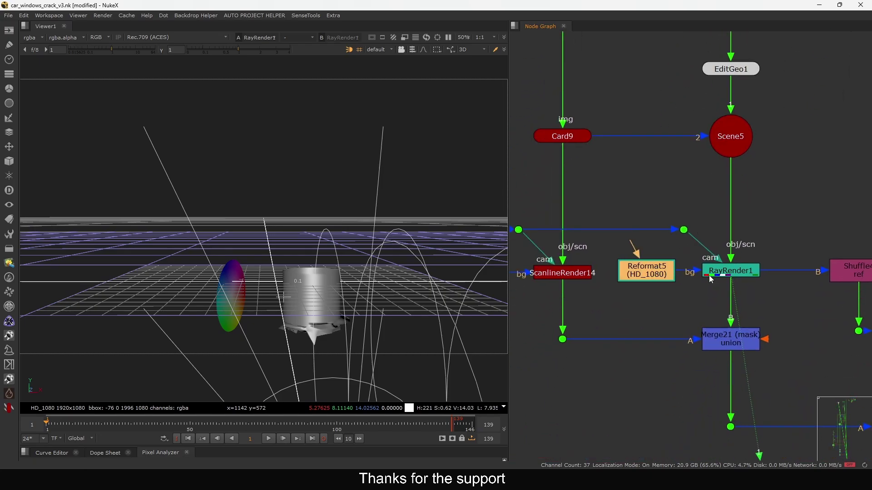
left_click(728, 272)
left_click(763, 260)
left_click(727, 276)
left_click(740, 271)
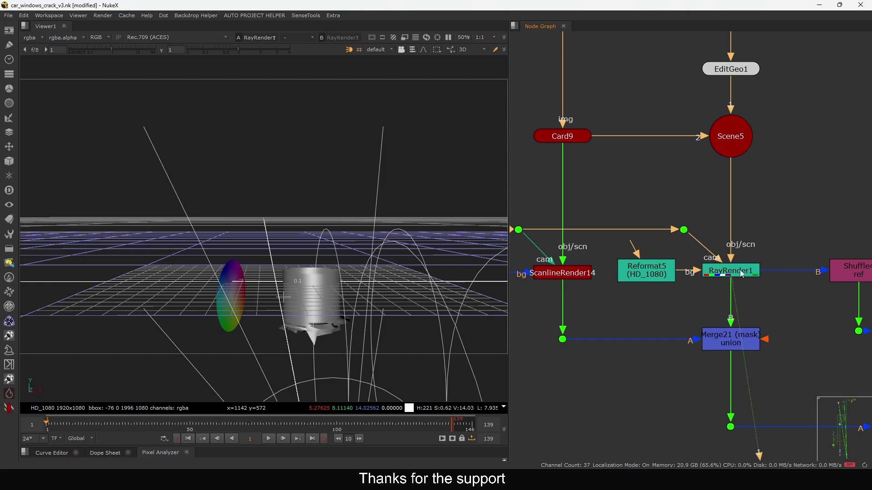
key("Tab")
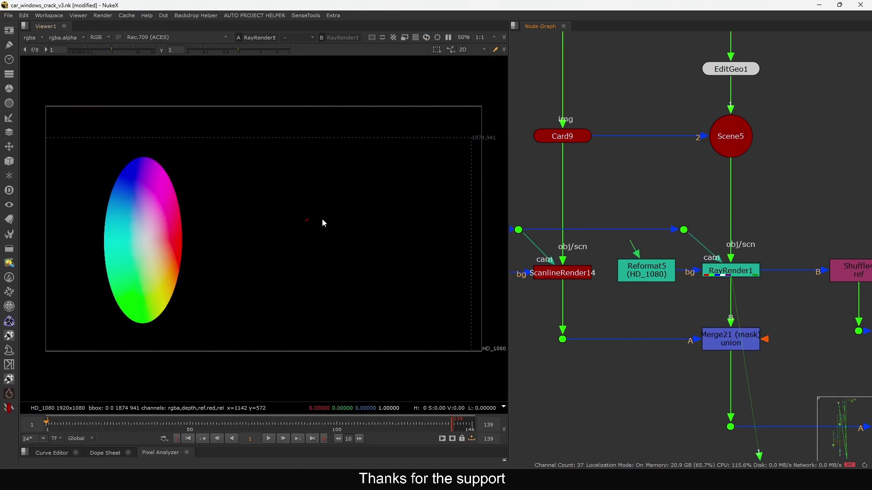
Add a second RayRender node connected to Scene5 and the shared camera, and view its render
key("Tab")
type("ray")
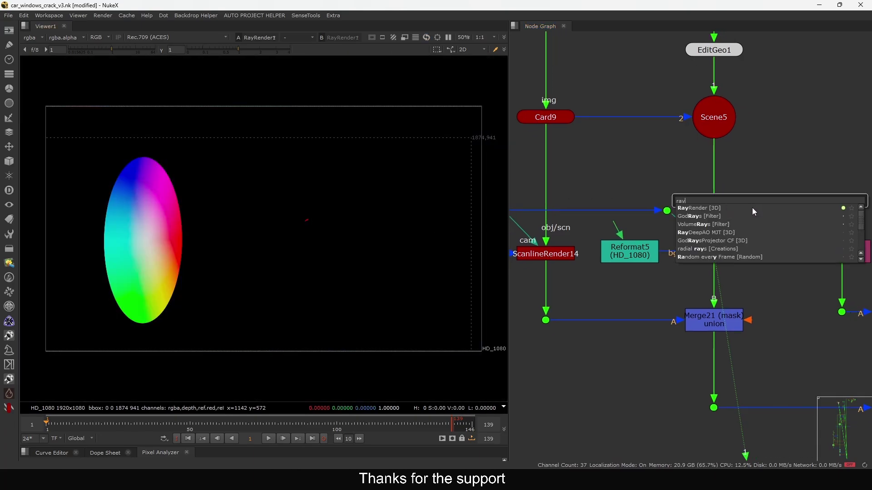
left_click(716, 208)
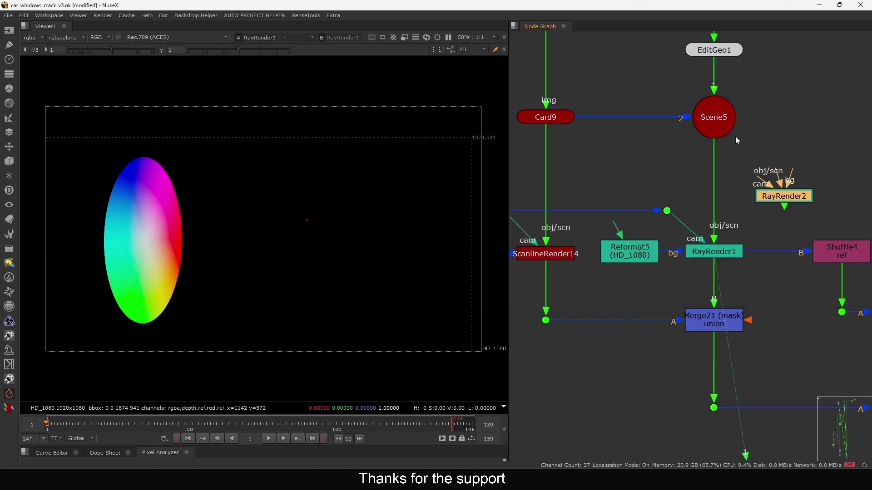
mouse_move(781, 198)
left_mouse_down()
mouse_move(780, 184)
mouse_move(774, 214)
left_mouse_up()
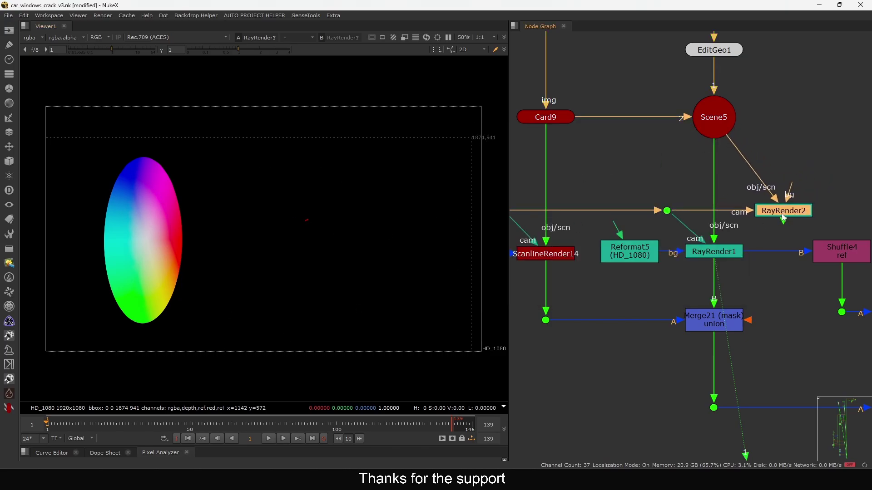
key("1")
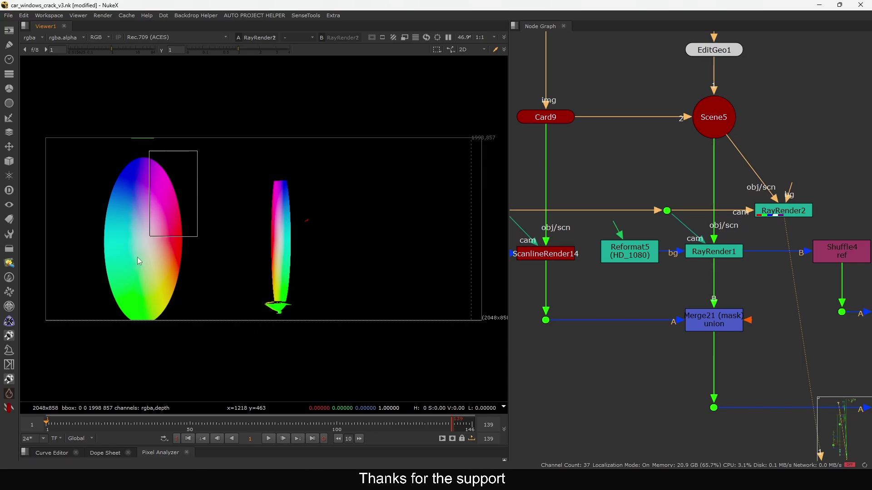
View Scene5 in 3D to examine the colour-wheel card beside the cylinder geometry
left_click_drag(137, 257, 74, 356)
middle_click_drag(672, 152, 706, 227)
left_click(742, 195)
key("1")
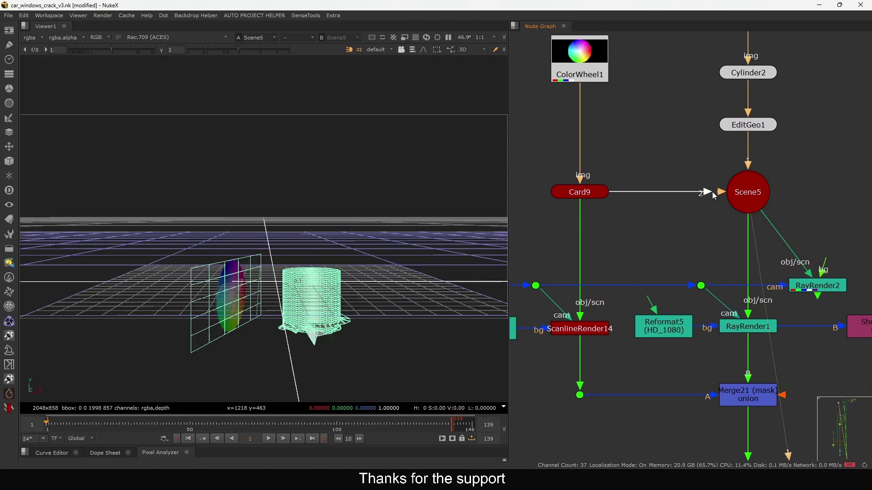
Check RayRender2's 2D render with Card9 disconnected from Scene5, and reconnect the card
left_click_drag(710, 193, 676, 209)
left_click(812, 282)
key("1")
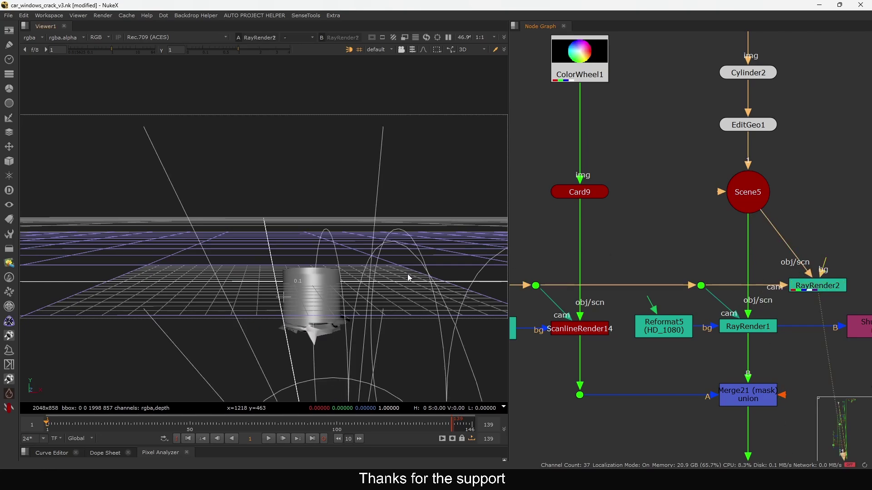
key("Tab")
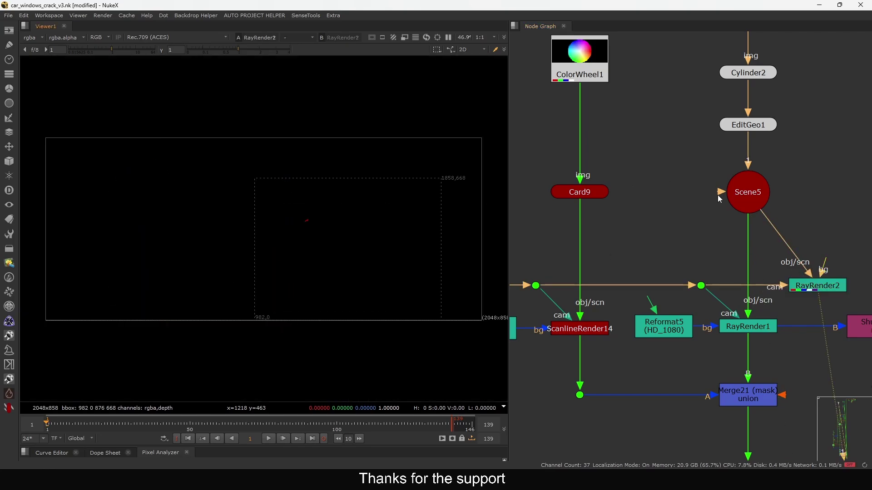
left_click_drag(599, 191, 596, 191)
Connect RayRender2 to the B input of Merge21, and view the result at Merge21 and Merge20
middle_click_drag(724, 271, 661, 199)
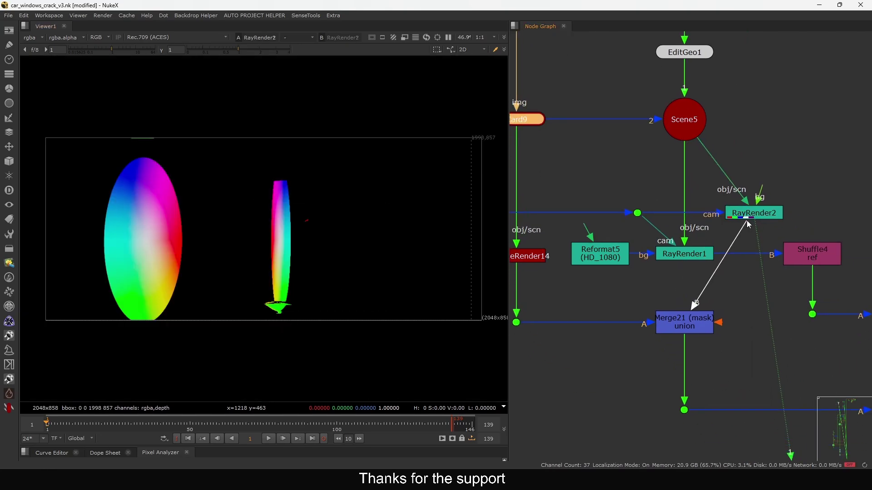
middle_click_drag(718, 287, 704, 242)
left_click(684, 279)
key("1")
middle_click_drag(854, 338, 759, 260)
left_click(811, 285)
key("1")
Disable the Merge21 mask so RayRender2's full render passes through, toggling it to compare the result
middle_click_drag(733, 227, 803, 271)
left_click(685, 266)
key("d")
left_click(683, 262)
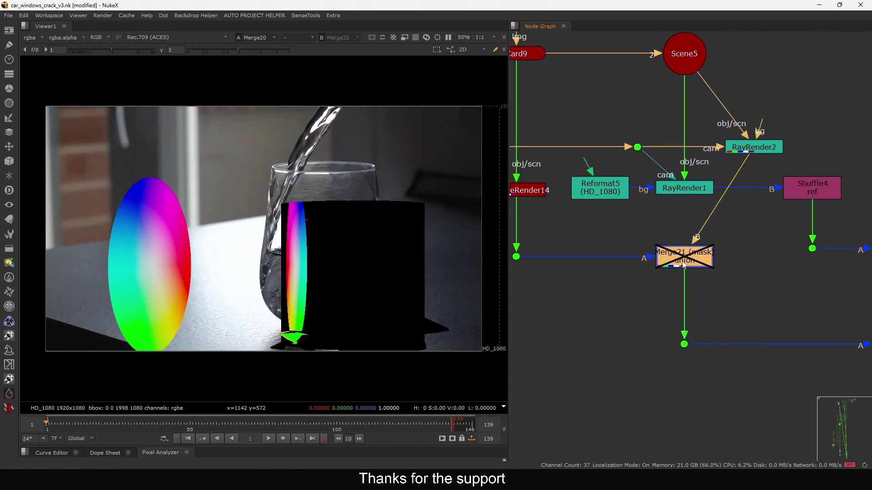
key("d")
left_click(721, 276)
middle_click_drag(722, 277, 666, 249)
left_click(622, 231)
key("d")
middle_click_drag(742, 308, 683, 279)
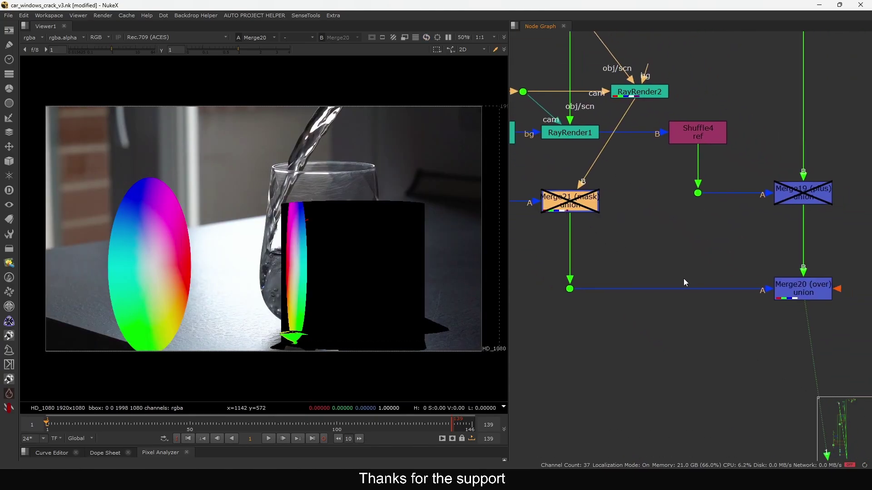
Change Merge20's operation to a blend that ignores black, combining RayRender2's render with the glass footage
left_click(803, 293)
middle_click_drag(625, 245, 651, 261)
left_click(665, 113)
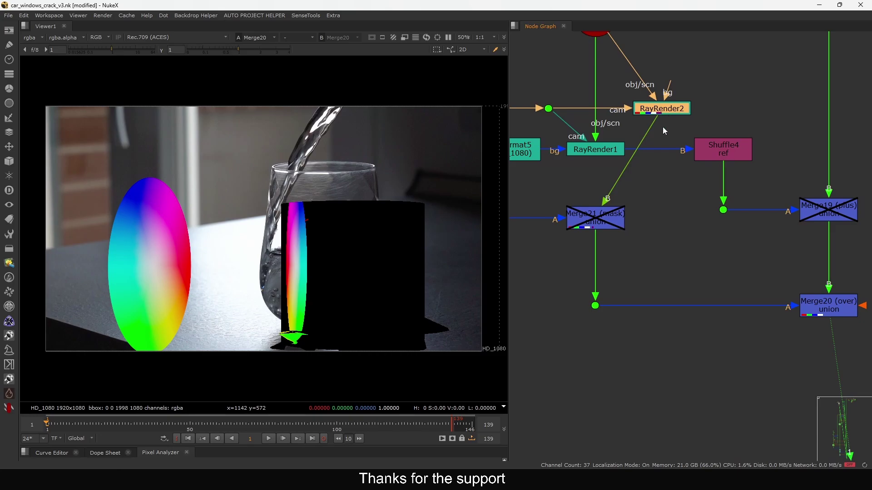
middle_click_drag(663, 131, 647, 126)
double_click(812, 302)
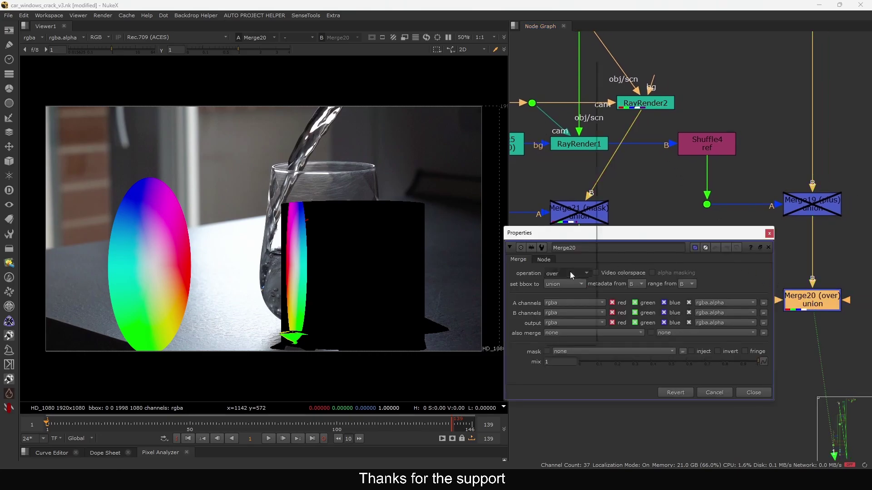
left_click(567, 226)
left_click(769, 233)
middle_click_drag(676, 243, 740, 288)
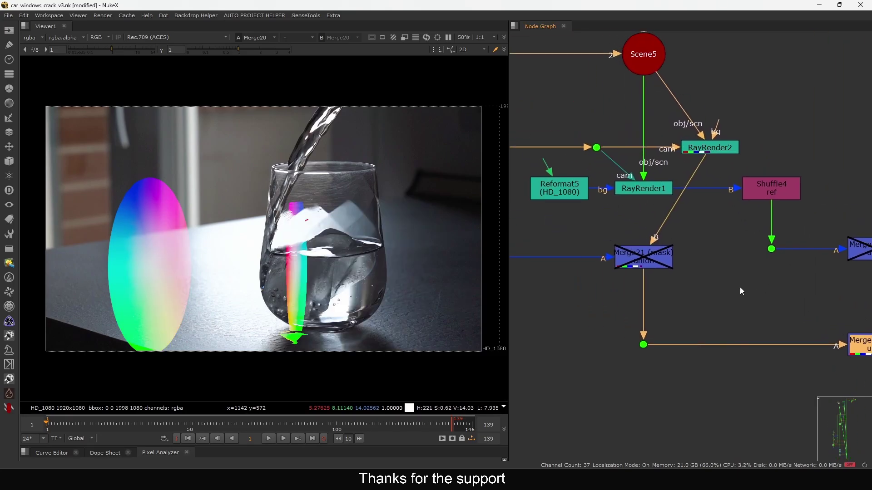
Duplicate the HD_1080 Reformat5 node and connect the copy to RayRender2's bg input
middle_click_drag(611, 205, 644, 246)
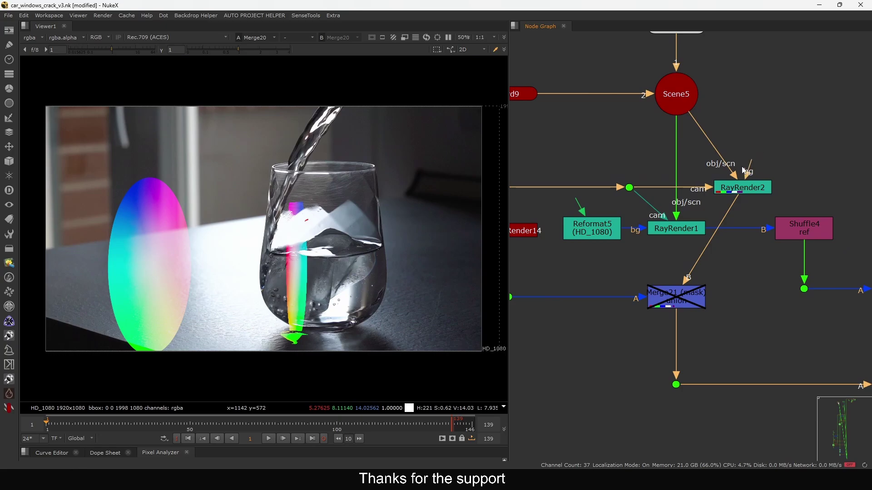
left_click(607, 229)
left_click(766, 135)
key("ctrl+v")
left_click_drag(750, 168, 766, 137)
left_click_drag(767, 138, 834, 187)
middle_click_drag(740, 198, 714, 193)
left_click(711, 194)
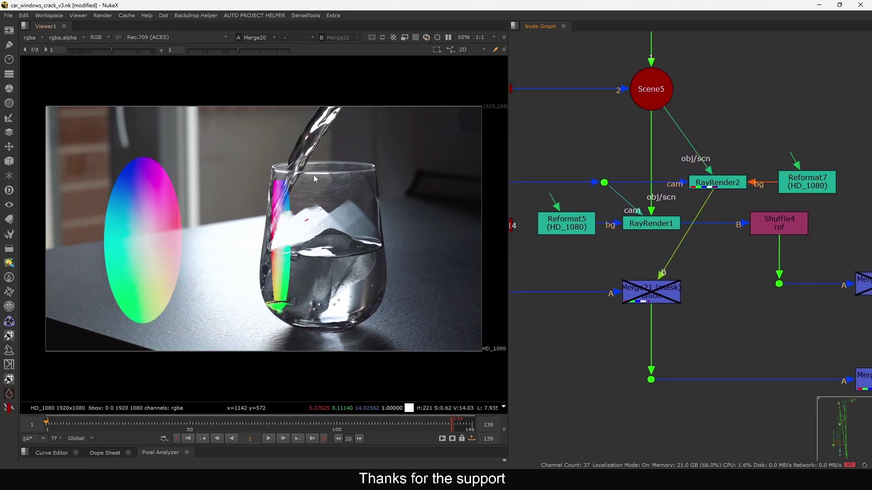
Nudge the cylinder in EditGeo1 slightly left and up, and rotate it a little so the reflection follows the glass edge
middle_click_drag(663, 80, 743, 293)
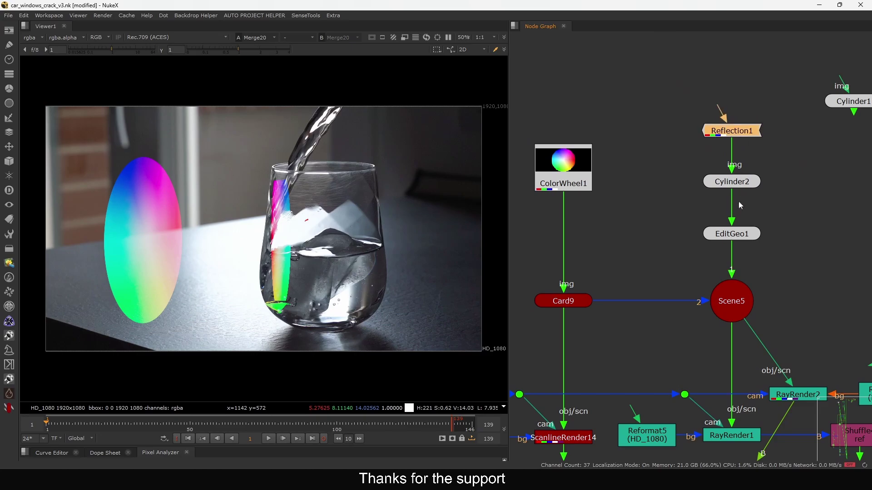
double_click(745, 238)
left_click_drag(672, 170, 804, 93)
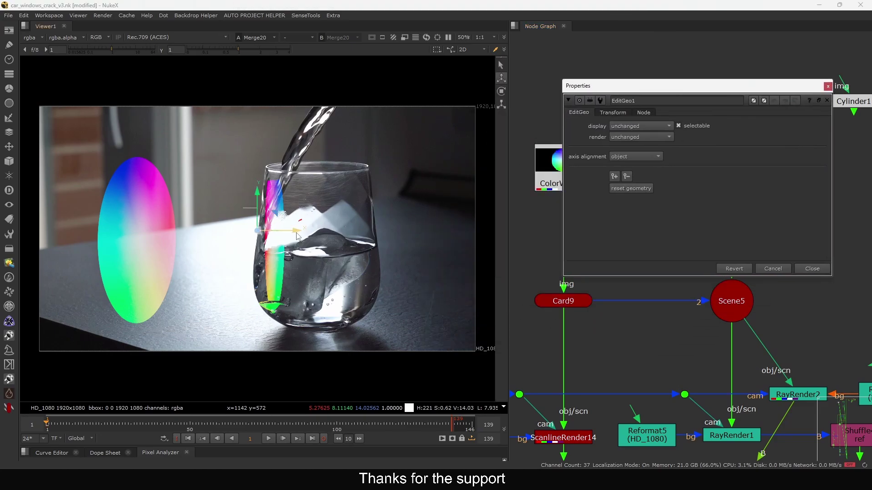
left_click_drag(285, 232, 290, 233)
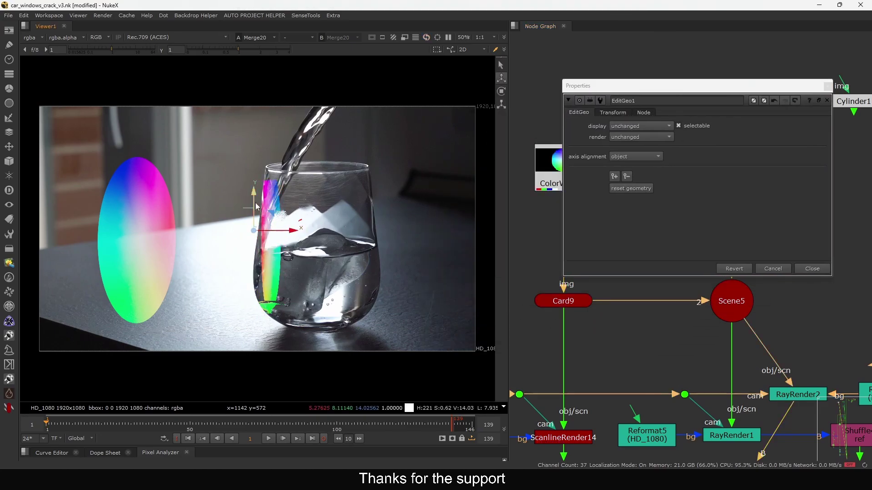
left_click_drag(254, 194, 253, 185)
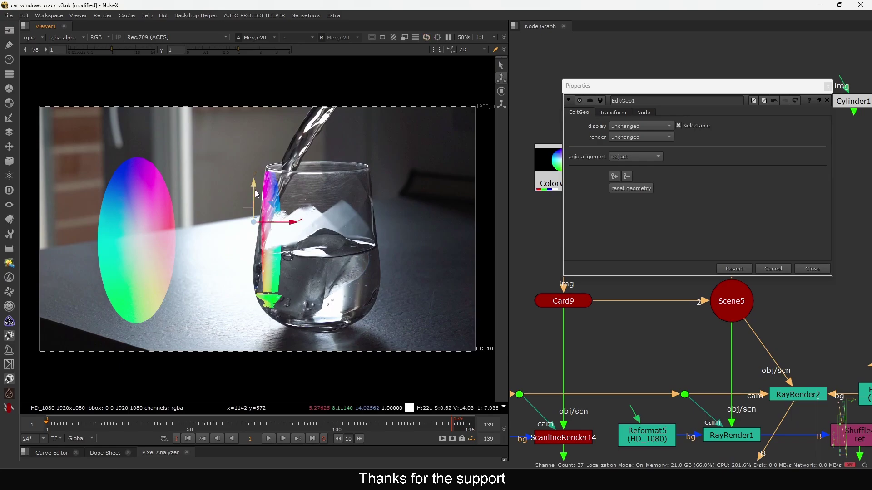
left_click(501, 92)
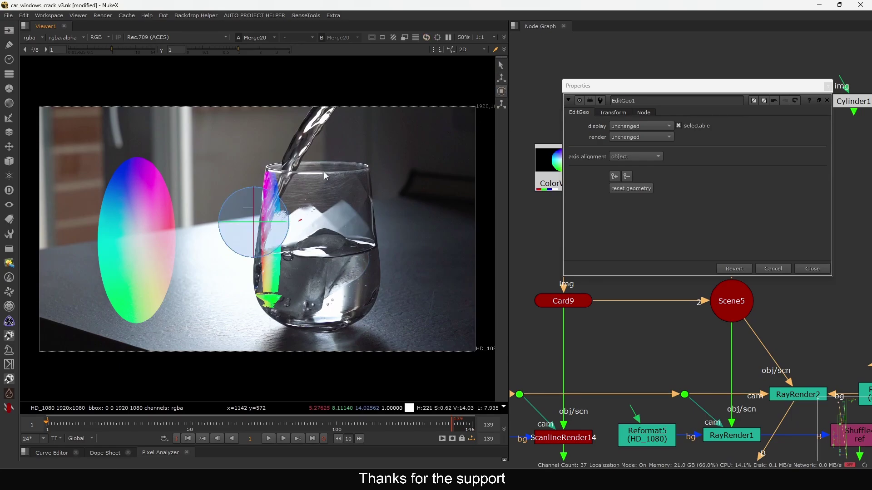
left_click_drag(276, 193, 278, 198)
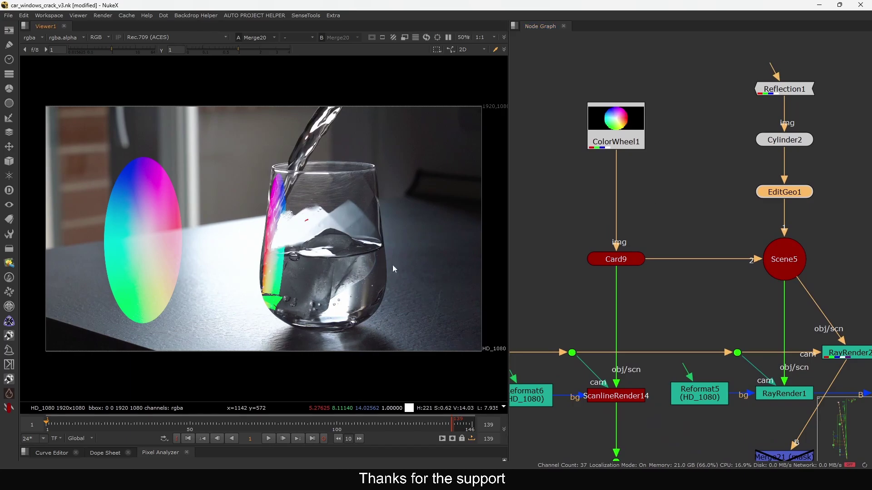
Move Card9 across the frame past the glass, to about x 0.438, y -0.044, z 0.259
left_click_drag(168, 167, 142, 215)
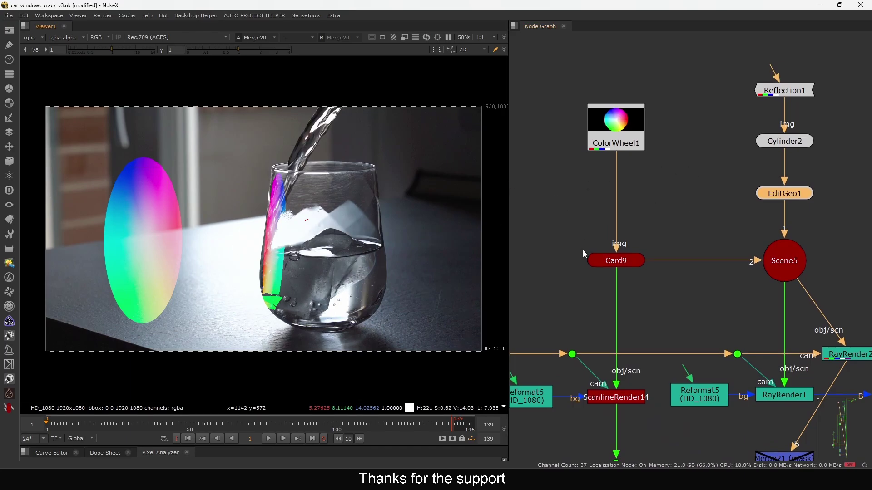
double_click(602, 262)
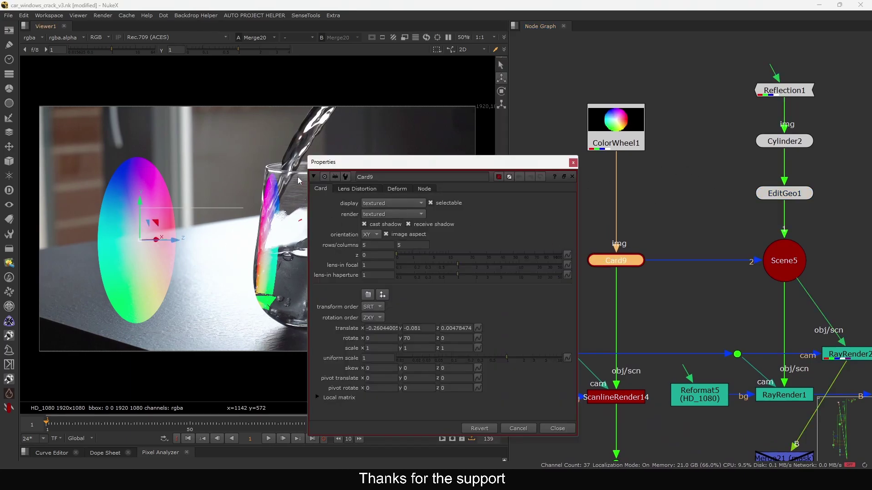
left_click_drag(327, 162, 424, 115)
left_click_drag(141, 204, 142, 242)
left_click_drag(177, 278, 183, 278)
left_click_drag(182, 279, 248, 279)
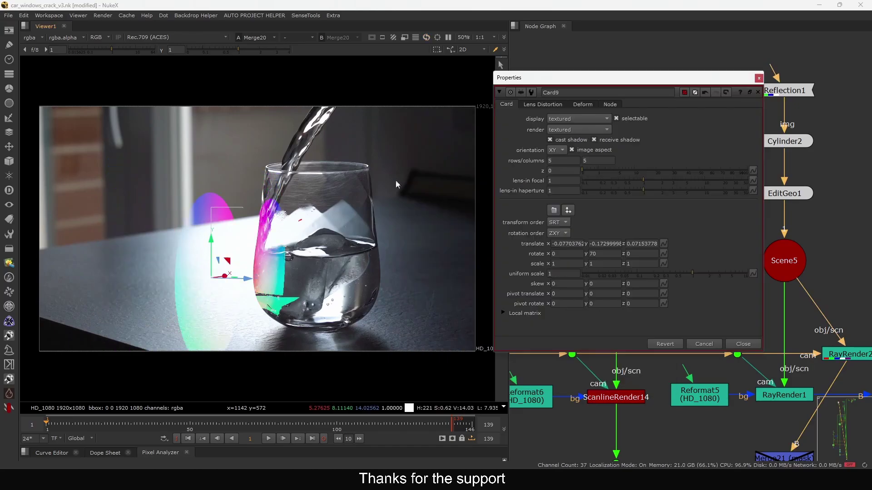
middle_click_drag(302, 272, 267, 268)
left_click_drag(216, 279, 445, 282)
left_click_drag(403, 247, 403, 192)
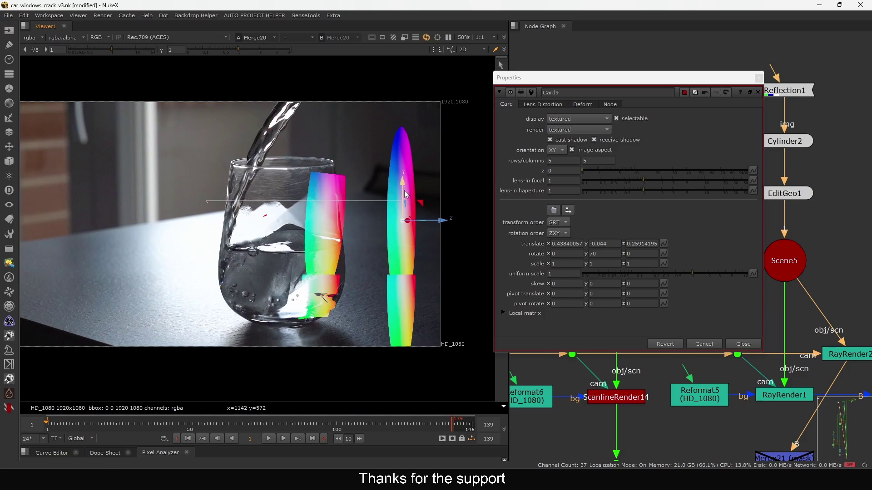
Reduce Card9's X translation to about -0.238 so the colour wheel sits beside the glass's left edge
left_click(565, 244)
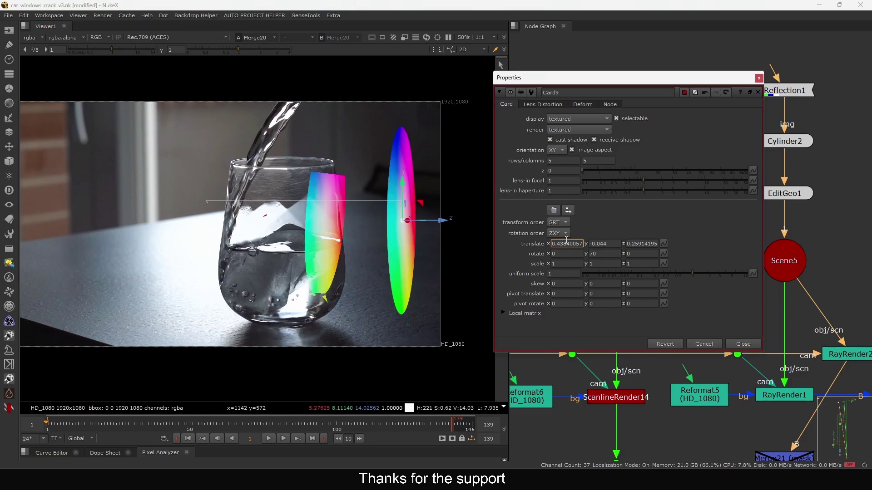
scroll(566, 244, "down", 6)
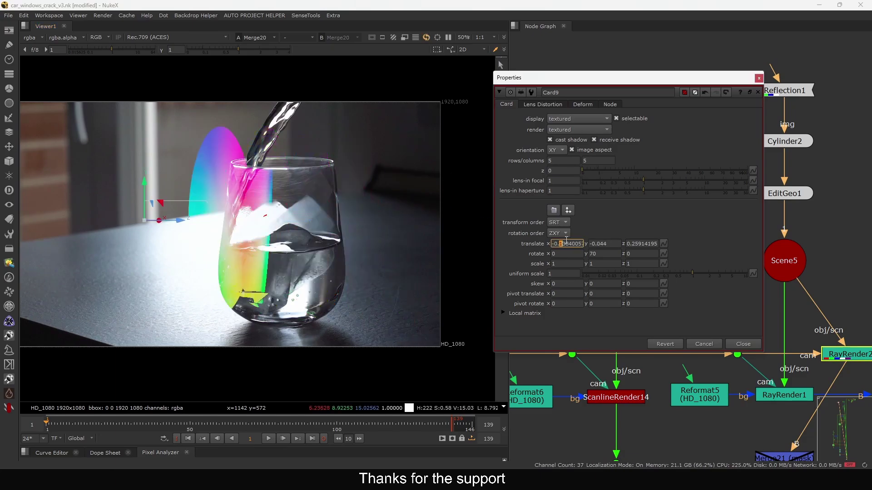
scroll(566, 241, "down", 1)
key("Down")
key("Down")
key("Down")
key("Down")
key("Down")
key("Down")
key("Down")
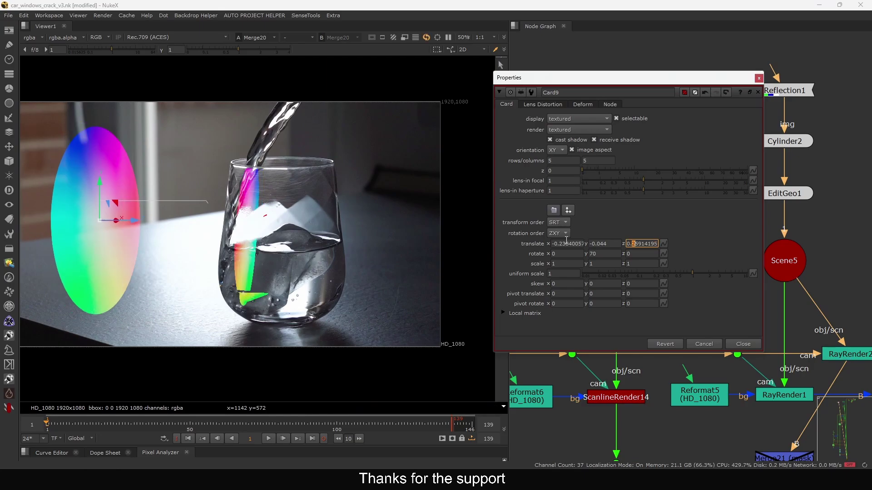
Sweep Card9's Z translation into negative values and back to about 0.259, and close the card's properties
key("Down")
key("Down")
key("Down")
key("Down")
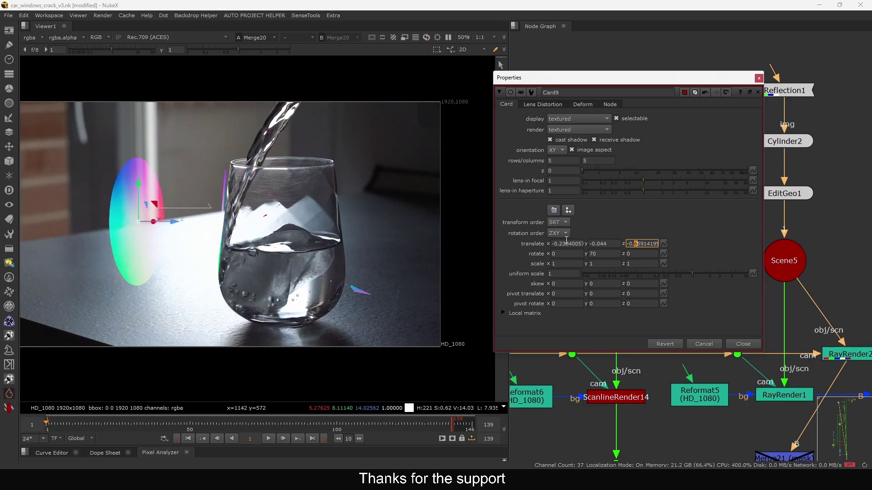
key("Up")
key("Up")
key("Up")
key("Up")
key("Up")
key("Up")
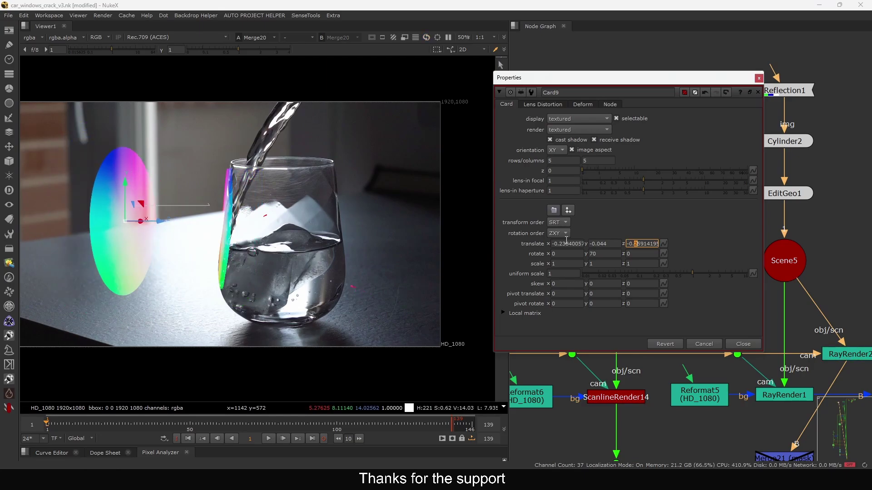
key("Up")
key("Up")
key("Up")
key("Up")
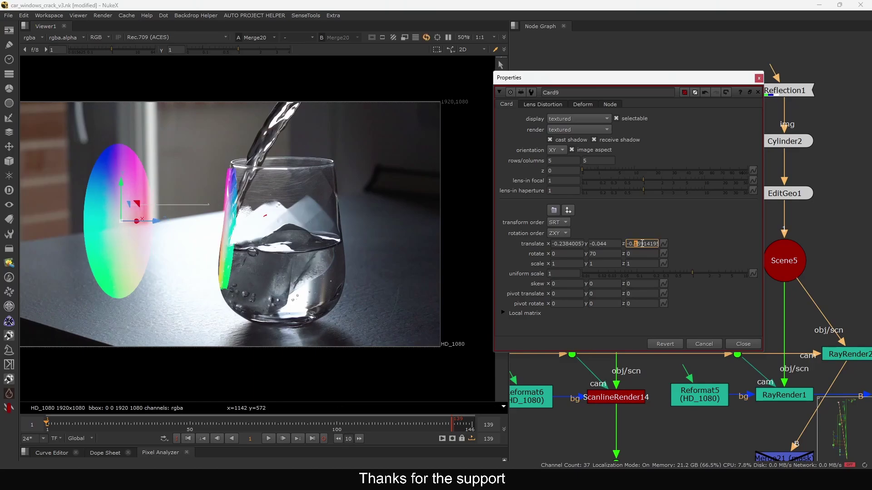
key("Up")
key("Up")
key("Down")
key("Down")
key("Up")
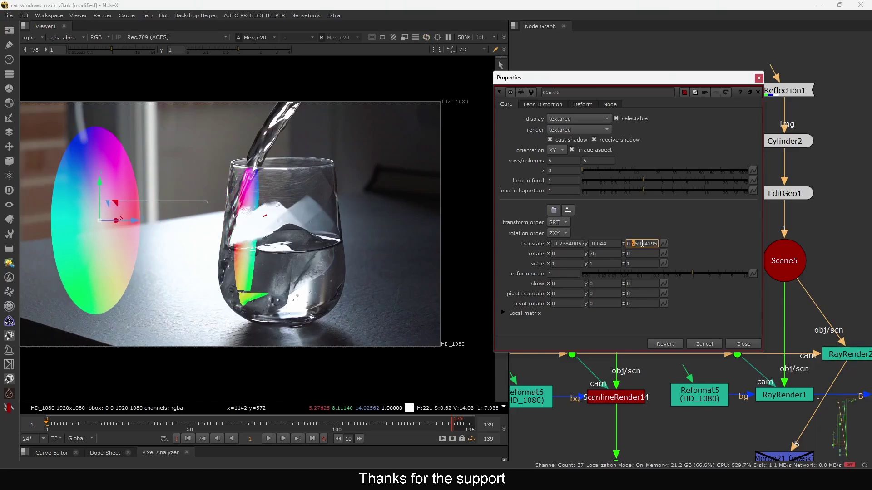
left_click(255, 316)
left_click(759, 78)
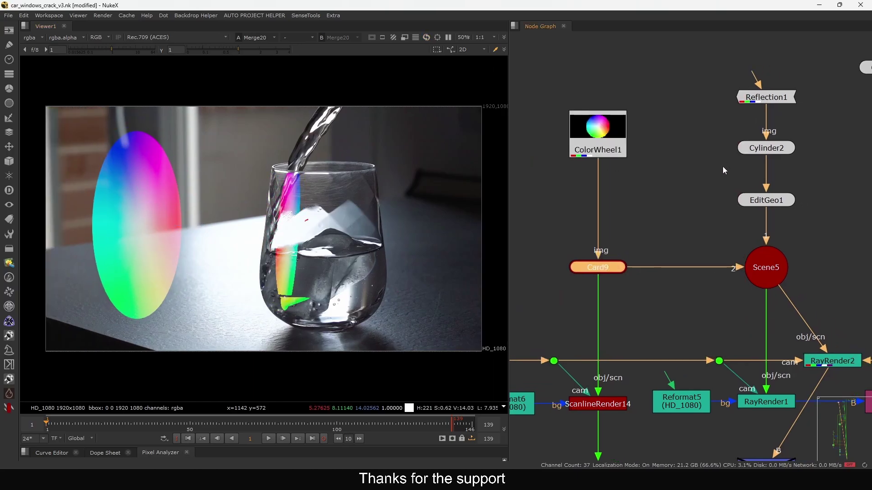
View the Cylinder2 geometry in the 3D viewer and return to the Merge20 composite
left_click(767, 197)
middle_click_drag(771, 192, 745, 209)
left_click(745, 167, "ctrl+shift")
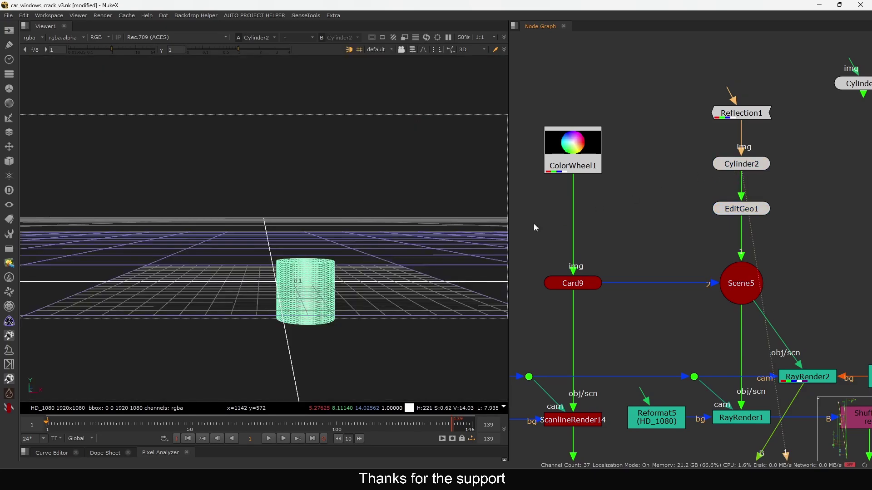
middle_click_drag(705, 365, 680, 173)
scroll(680, 173, "down", 5)
left_click(786, 258)
key("1")
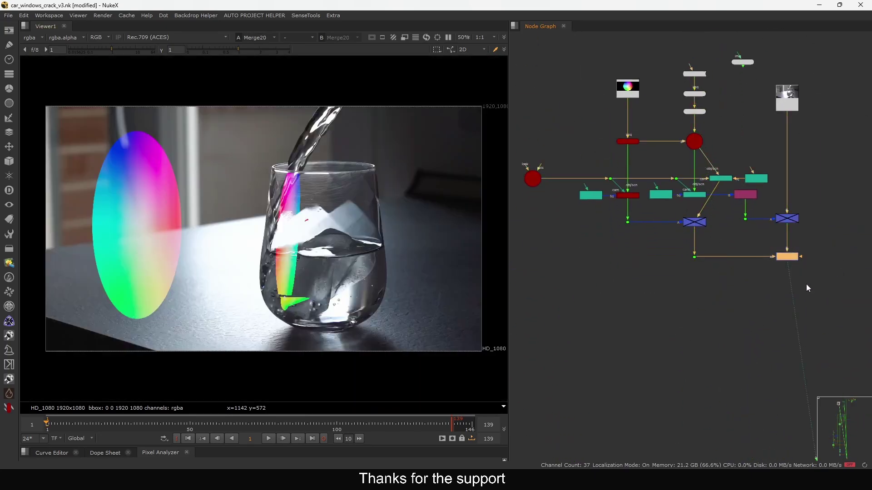
Inspect how the colour wheel and its reflection sit against the glass in the Merge20 composite
middle_click_drag(805, 284, 780, 289)
key("f")
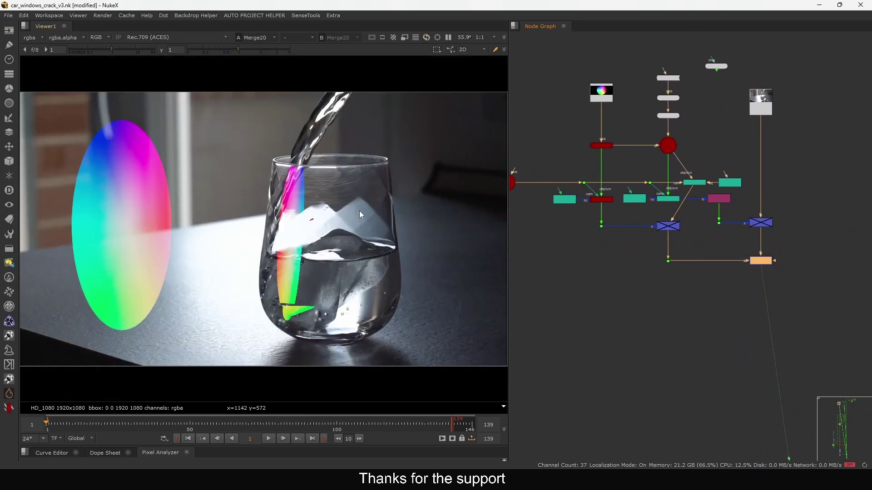
left_click_drag(378, 161, 261, 363)
left_click_drag(337, 160, 250, 346)
middle_click_drag(166, 238, 196, 253)
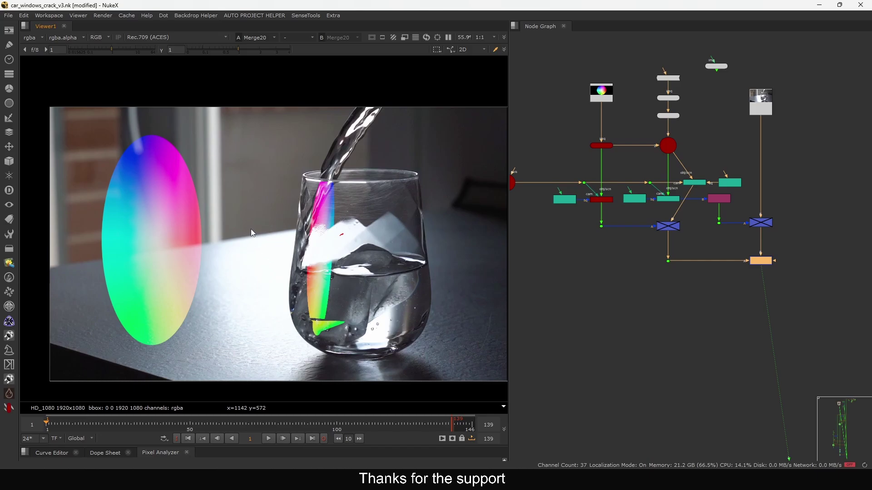
left_click_drag(257, 257, 258, 257)
middle_click_drag(384, 263, 366, 260)
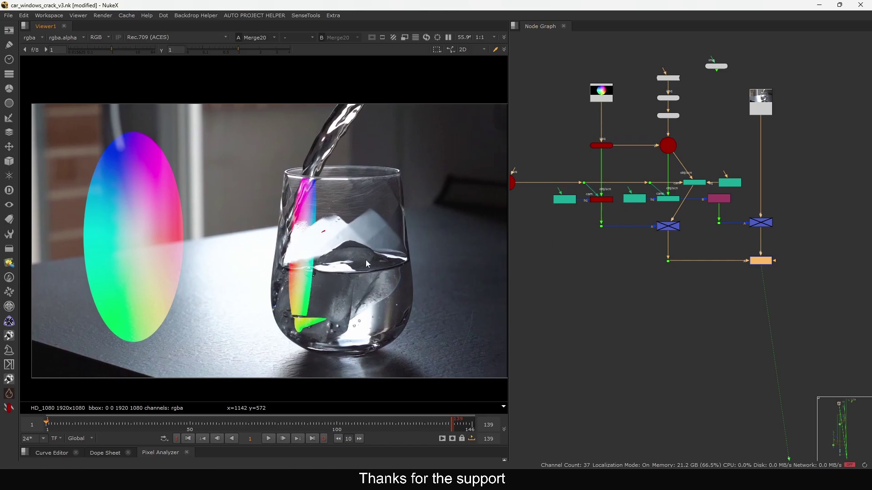
Compare the RayRender1 and RayRender2 outputs in the viewer, checking the card and its reflection on the cylinder
scroll(688, 158, "up", 2)
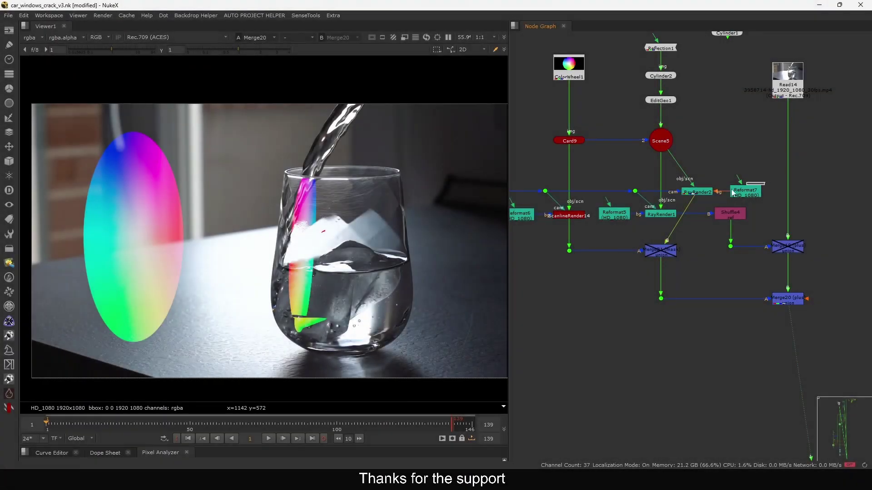
left_click(665, 218)
key("1")
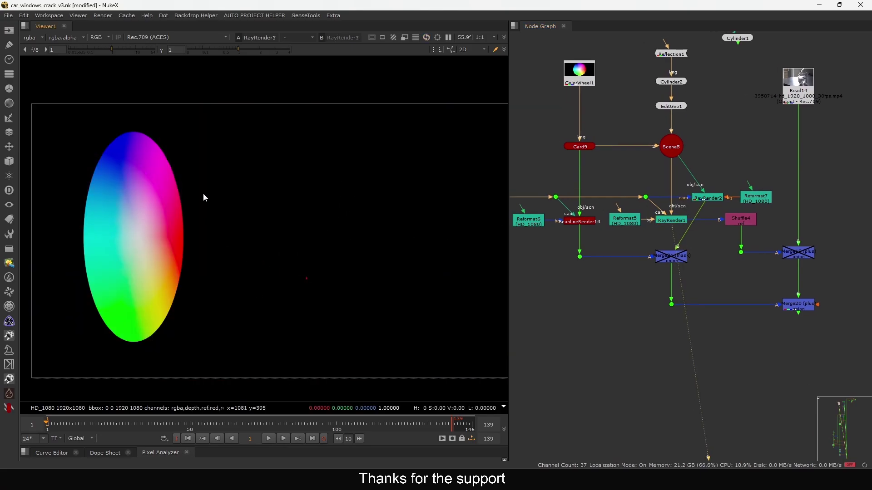
scroll(713, 197, "up", 3)
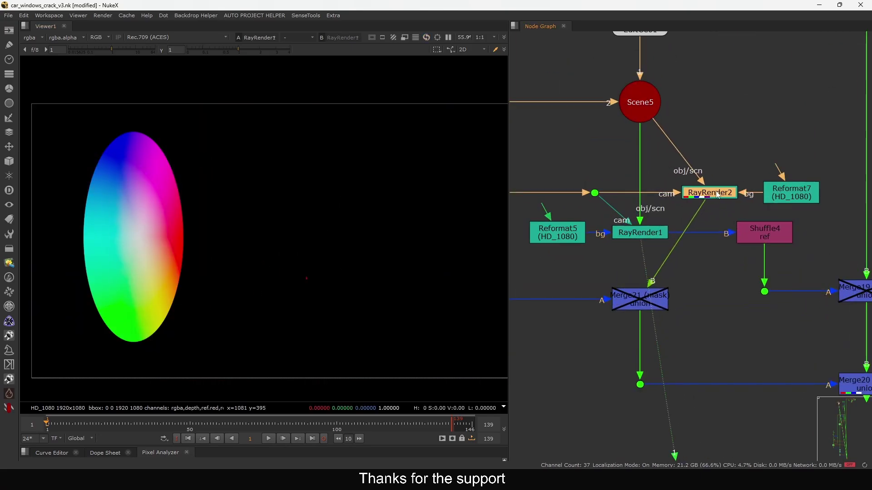
left_click_drag(787, 162, 812, 194)
left_click(724, 193)
key("1")
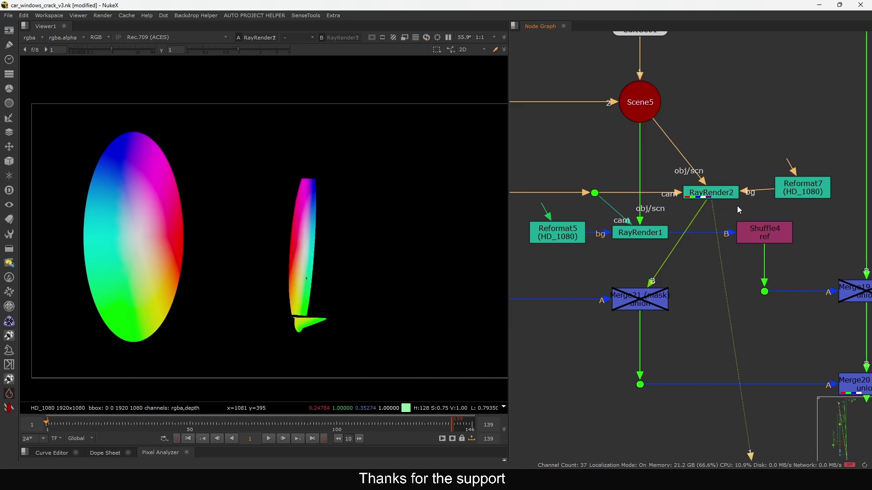
left_click_drag(188, 131, 49, 368)
left_click_drag(185, 121, 67, 358)
left_click_drag(202, 109, 78, 349)
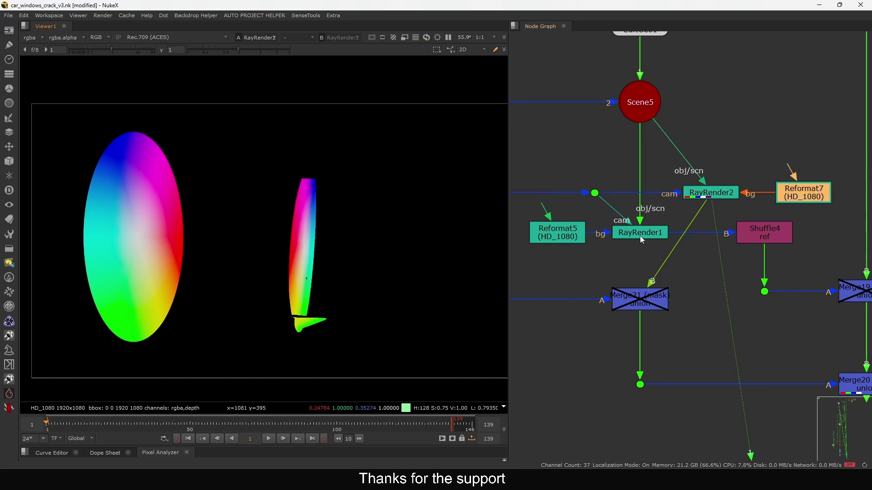
Enable AOV output on RayRender2 and turn off removing AOVs from the beauty pass
double_click(722, 193)
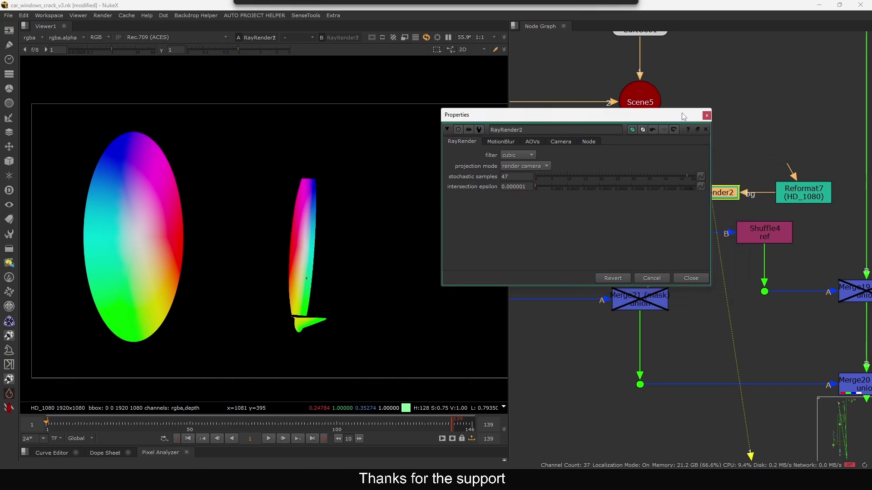
left_click(532, 141)
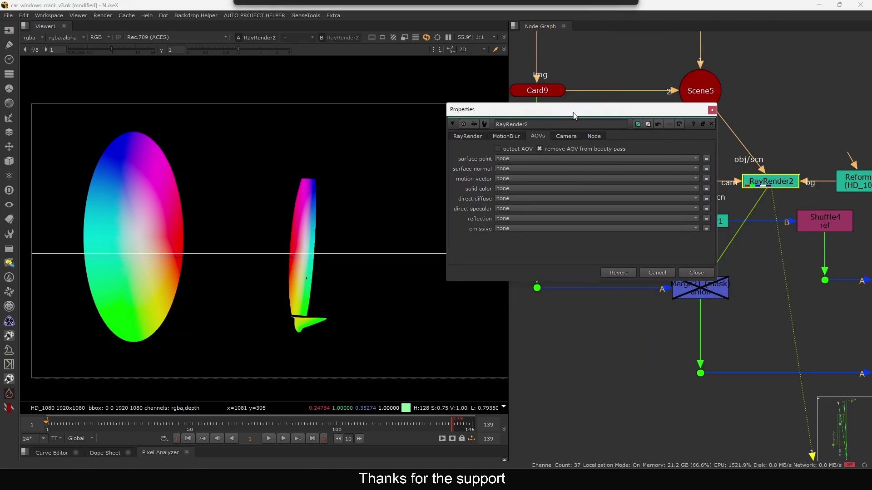
left_click_drag(574, 112, 574, 111)
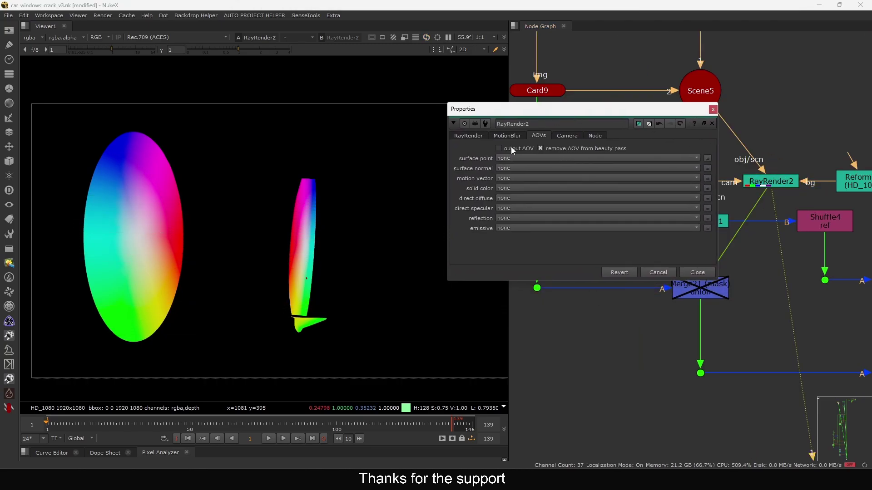
left_click(569, 150)
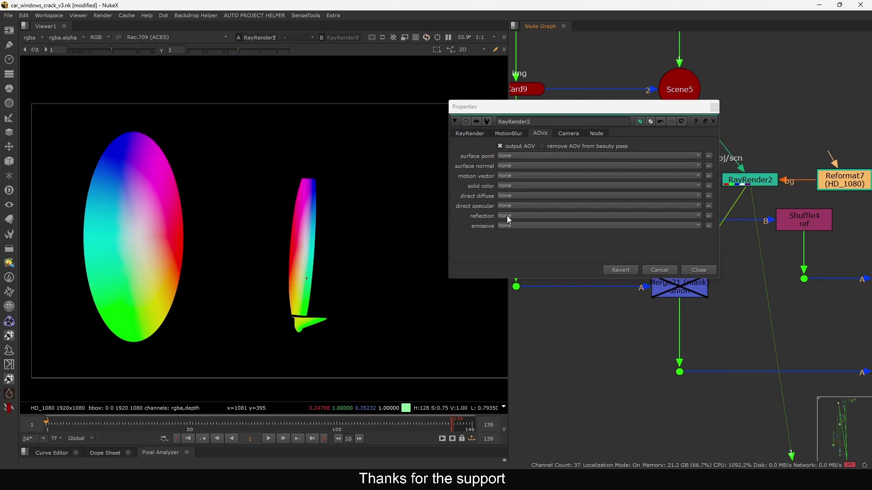
Output RayRender2's reflection AOV to a new layer named ref_glass with red, green and blue channels
left_click_drag(358, 158, 259, 351)
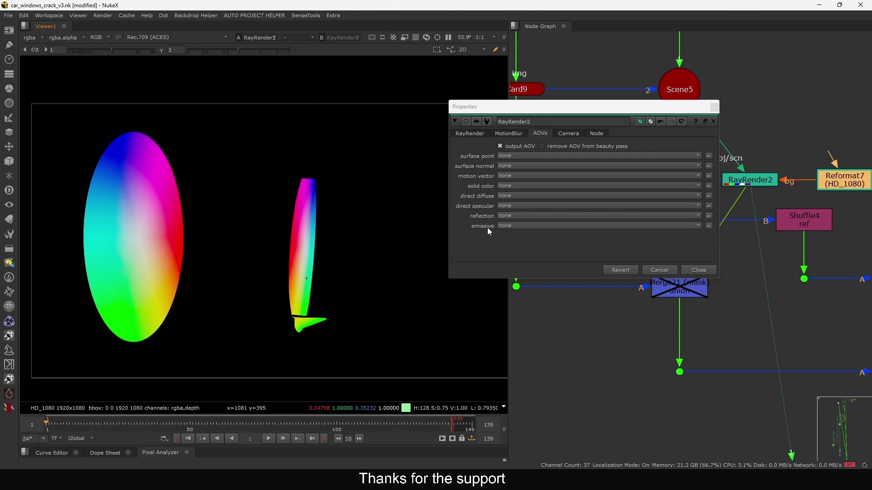
left_click(508, 216)
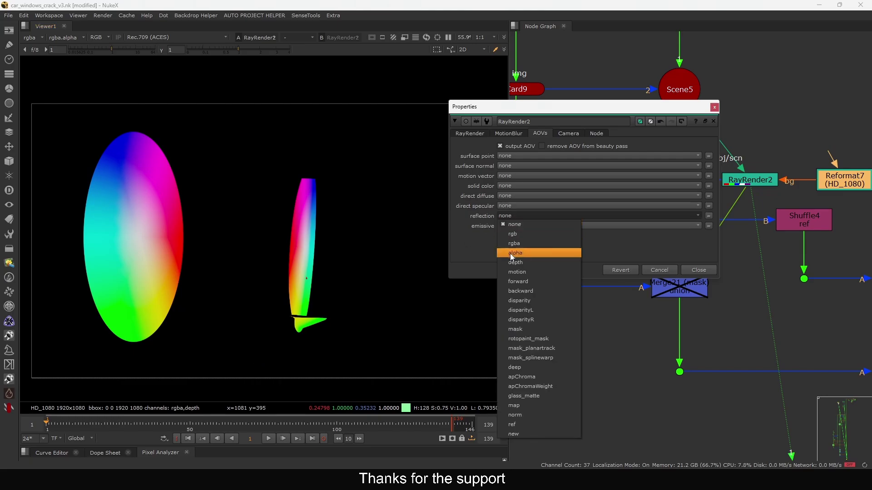
left_click(519, 433)
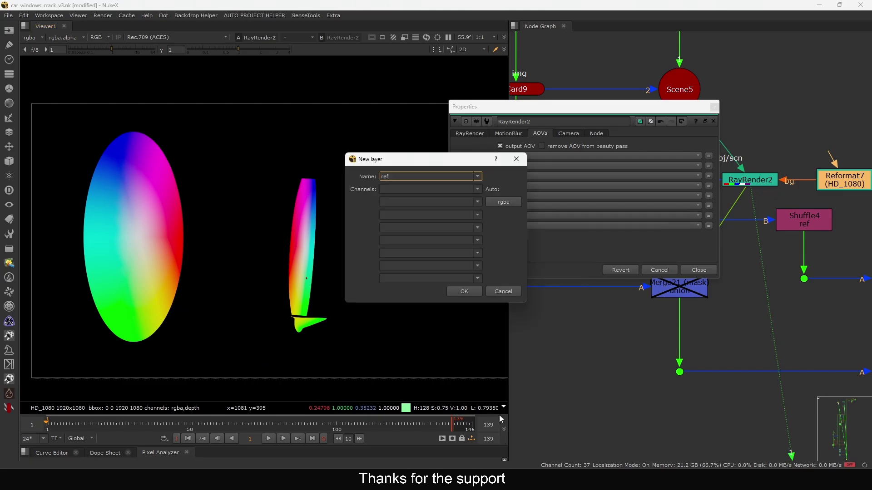
left_click(469, 291)
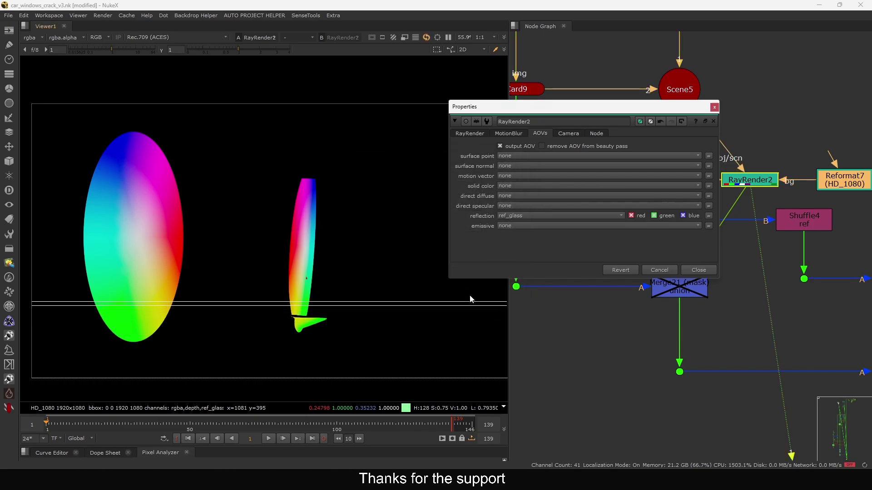
left_click_drag(354, 140, 272, 344)
Turn on removing AOVs from the beauty pass for RayRender2
left_click_drag(635, 109, 633, 111)
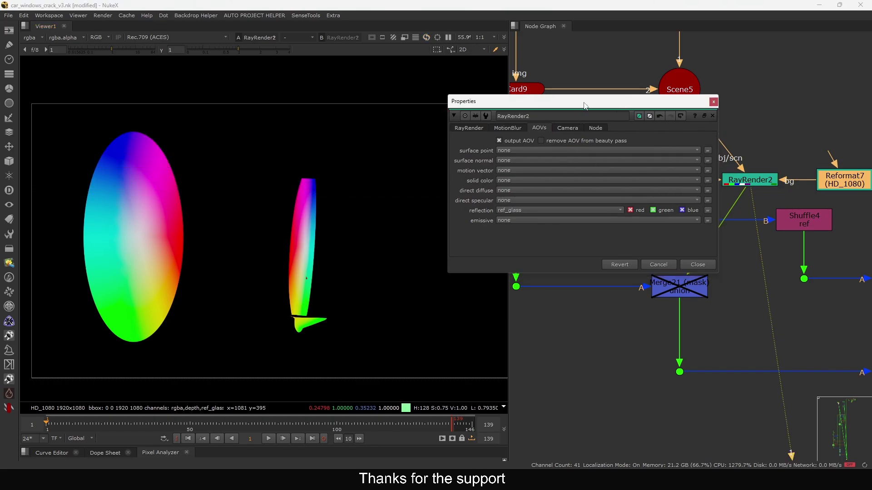
left_click(567, 138)
left_click_drag(383, 148, 274, 326)
left_click(796, 158)
left_click_drag(840, 182, 837, 182)
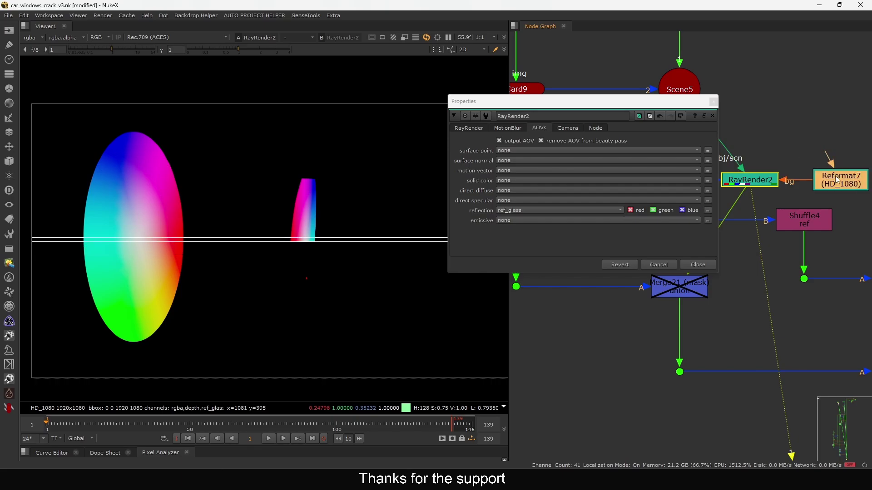
left_click(756, 181)
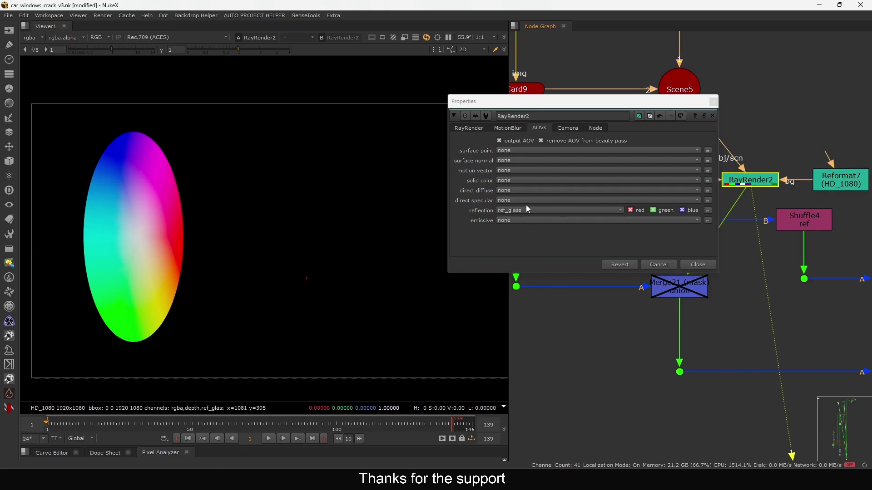
Display the ref_glass layer of RayRender2 in the viewer and check the isolated reflection
left_click(32, 37)
left_click(49, 94)
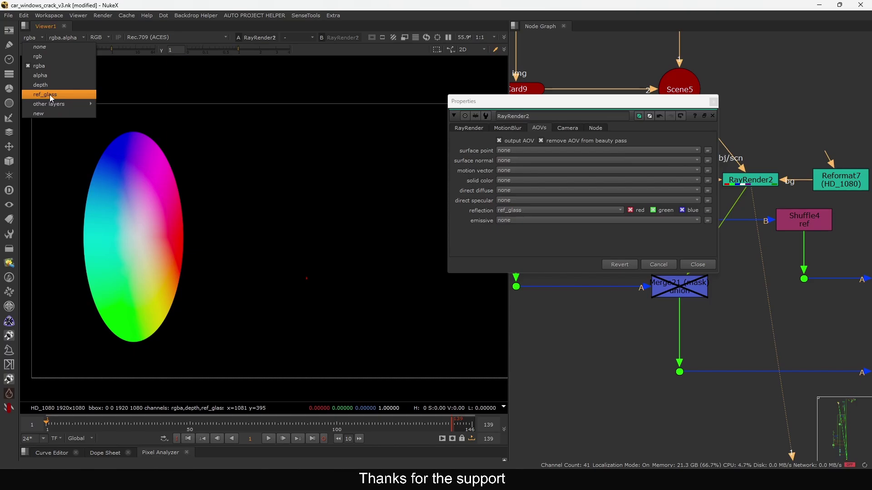
left_click_drag(362, 113, 289, 322)
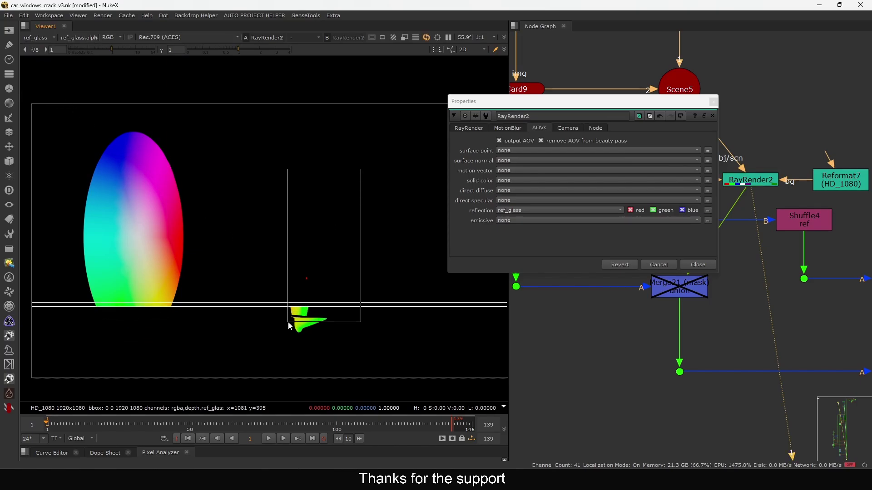
Close the RayRender2 properties and move the Reformat7 node up, above the level of RayRender2
left_click(713, 102)
middle_click_drag(749, 132, 737, 132)
left_click_drag(819, 176, 811, 149)
View RayRender1's rgba and ref layers, followed by the reflection extracted by Shuffle4
left_click(670, 221)
key("1")
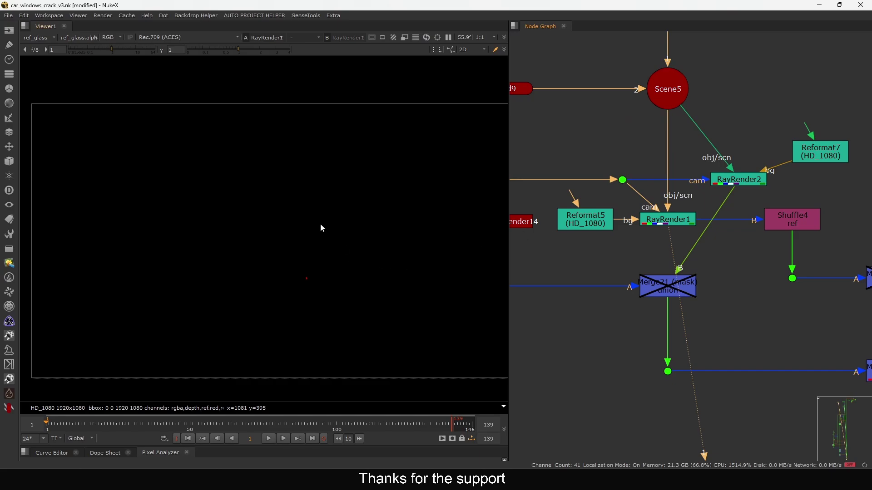
left_click(39, 37)
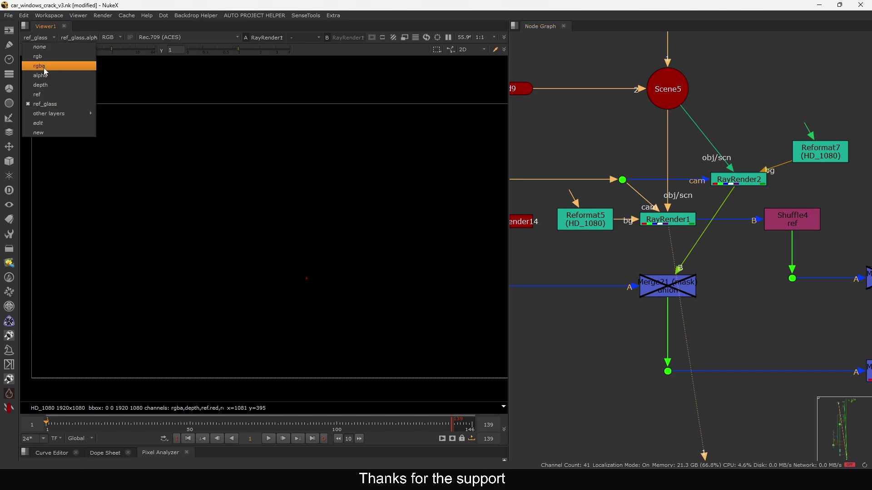
left_click(44, 67)
left_click(36, 38)
left_click(47, 95)
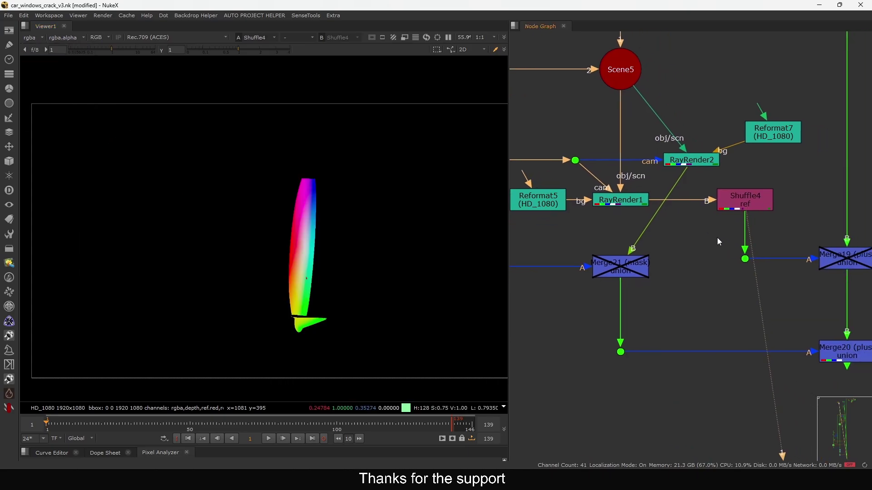
left_click(745, 202)
Enable Merge19 and toggle it repeatedly to compare the glass with and without the added reflection
middle_click_drag(717, 238, 746, 226)
left_click(815, 247)
key("d")
key("1")
left_click(789, 289)
middle_click_drag(788, 289, 742, 288)
left_click(817, 235)
key("d")
key("d")
key("d")
key("d")
key("d")
key("d")
key("d")
key("d")
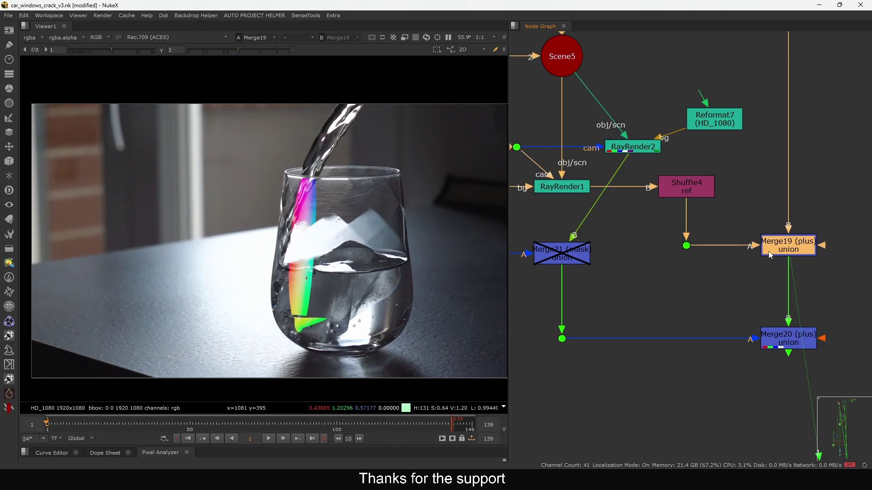
Reconnect Merge21's B input to RayRender1 and inspect RayRender1's alpha channel around the cylinder
middle_click_drag(665, 259, 758, 255)
key("1")
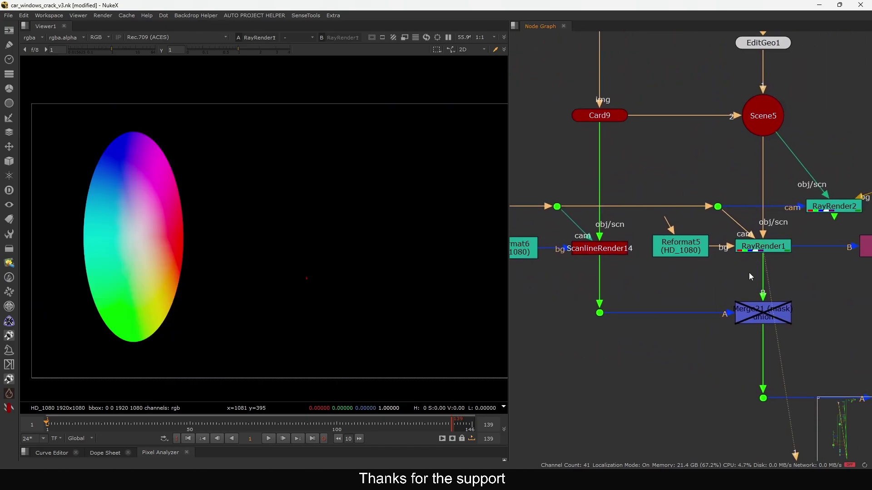
key("a")
left_click_drag(407, 176, 315, 287)
left_click_drag(408, 219, 326, 297)
left_click_drag(423, 193, 300, 323)
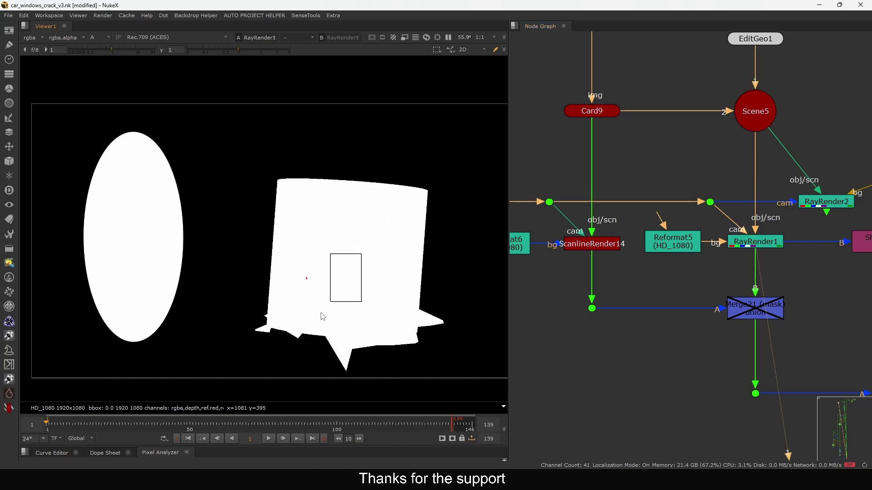
Compare RayRender1's alpha with EditGeo1 switched off and on again
middle_click_drag(686, 95, 679, 205)
left_click(745, 154)
key("d")
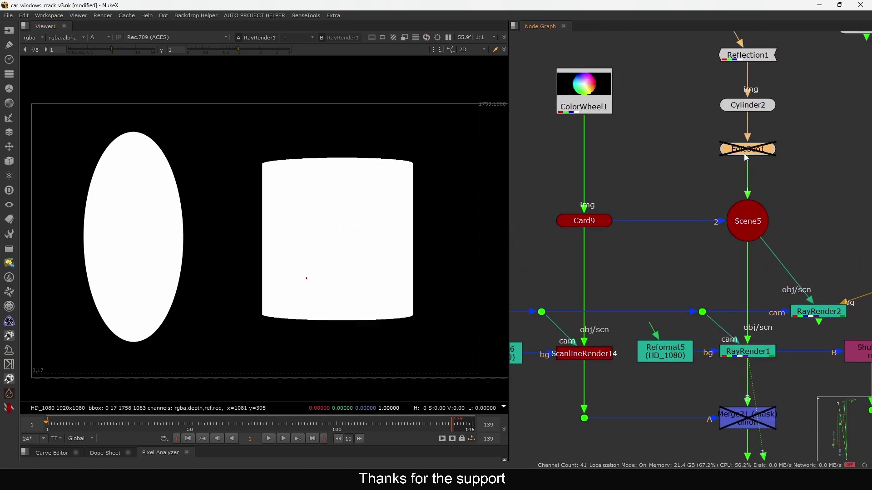
key("d")
middle_click_drag(744, 154, 738, 84)
left_click_drag(361, 176, 276, 313)
Enable the Merge21 mask node below RayRender1
middle_click_drag(684, 317, 697, 259)
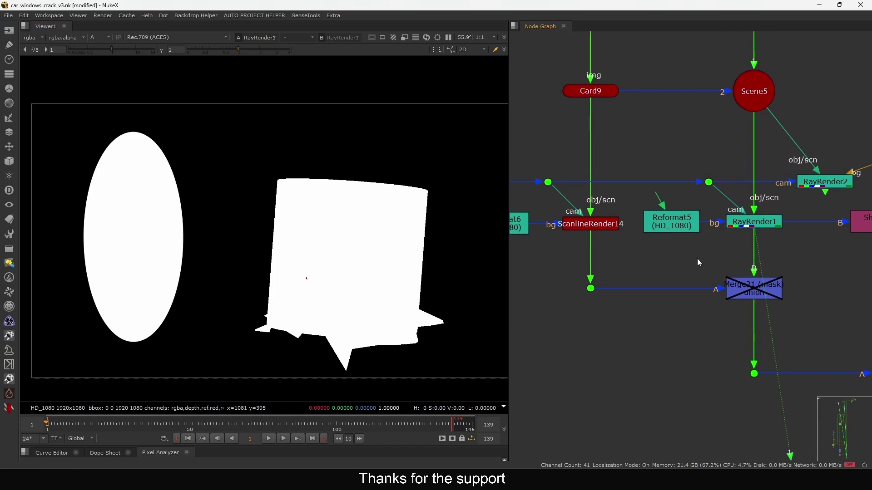
left_click(744, 285)
key("d")
left_click(720, 257)
left_click(742, 221)
View Card9 in 3D, nudge Reformat6 aside and check the card's 2D render from ScanlineRender14
middle_click_drag(626, 205, 698, 283)
left_click(665, 171, "ctrl+shift")
middle_click_drag(563, 329, 564, 295)
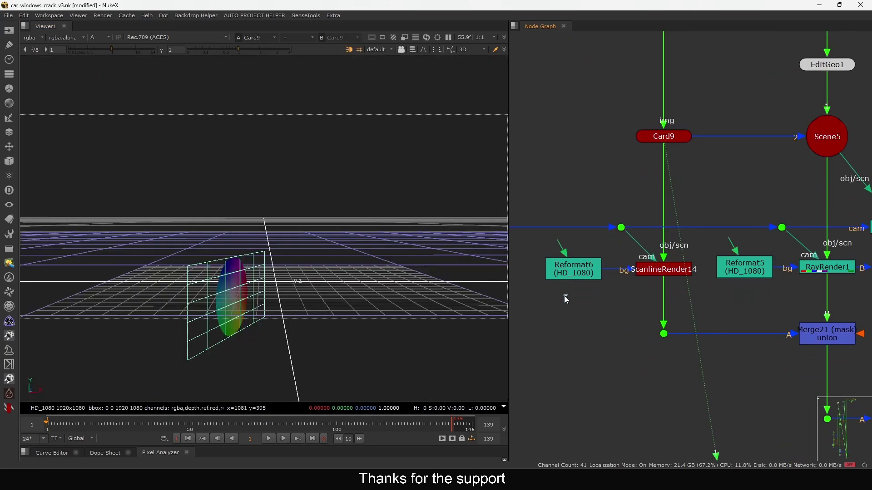
left_click_drag(576, 272, 572, 272)
left_click_drag(721, 144, 614, 241)
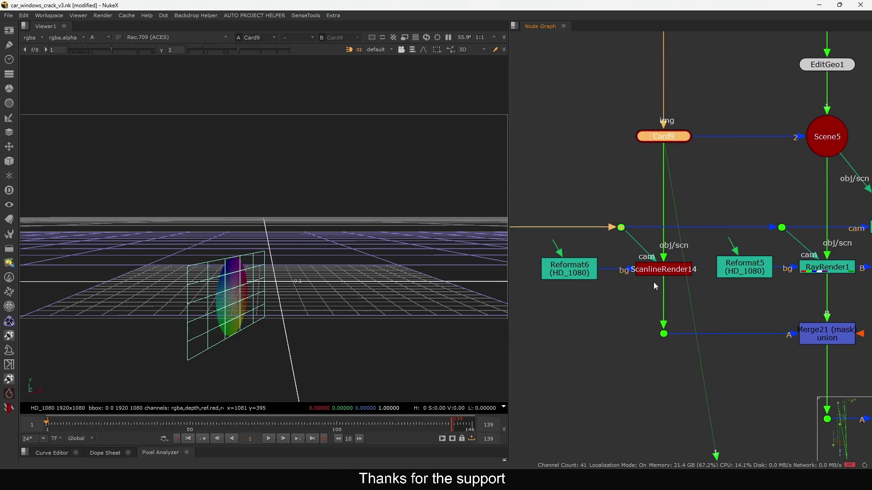
left_click(655, 273, "ctrl+shift")
middle_click_drag(657, 288, 653, 282)
key("Tab")
left_click_drag(221, 145, 52, 323)
Check the colour and alpha of Merge21's output for the masked colour-wheel card
middle_click_drag(807, 342, 742, 268)
left_click(744, 260, "ctrl+shift")
key("a")
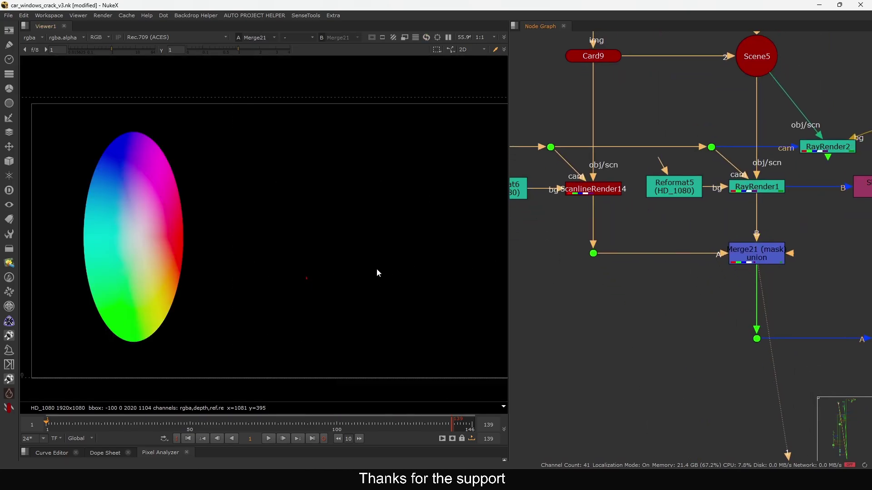
left_click(754, 254)
key("a")
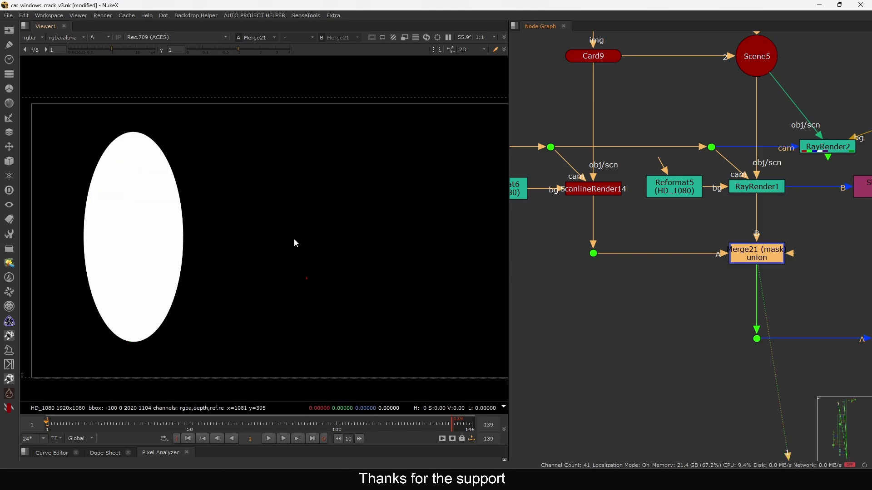
Disable Merge21 and set Merge20's operation to over, viewing the composite in colour
key("d")
middle_click_drag(743, 279, 631, 258)
double_click(771, 284)
key("1")
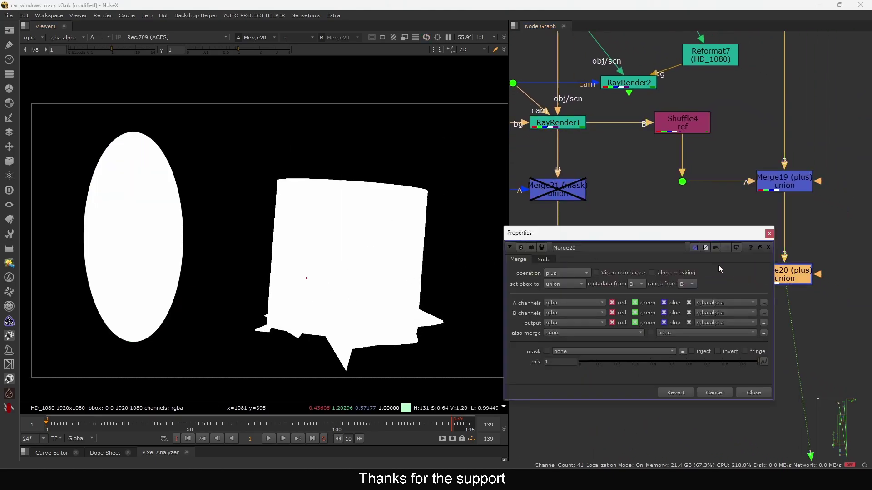
left_click(569, 273)
left_click(572, 256)
key("a")
left_click(769, 233)
middle_click_drag(721, 233, 785, 263)
Re-enable Merge21 so ScanlineRender14 masks RayRender1 and removes the cylinder's black area from the composite
left_click_drag(398, 200, 341, 260)
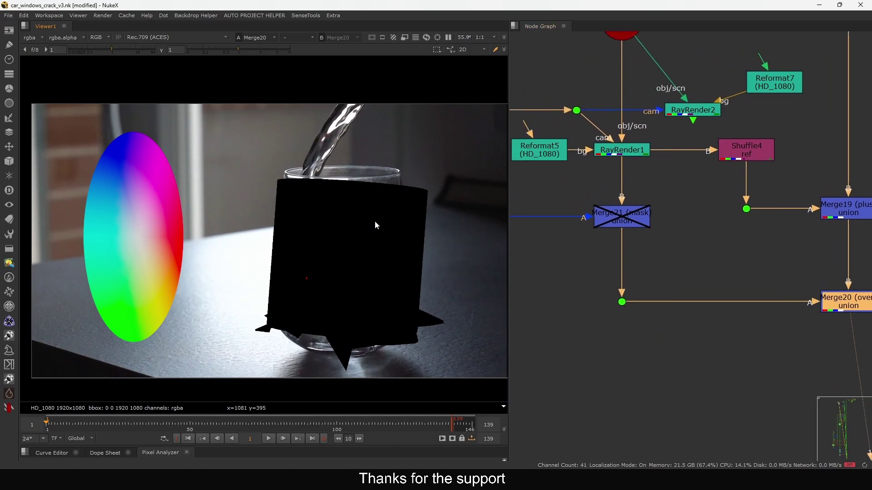
left_click_drag(463, 140, 255, 328)
mouse_move(636, 249)
middle_mouse_down()
mouse_move(723, 261)
mouse_move(780, 292)
middle_mouse_up()
left_click_drag(659, 222, 557, 323)
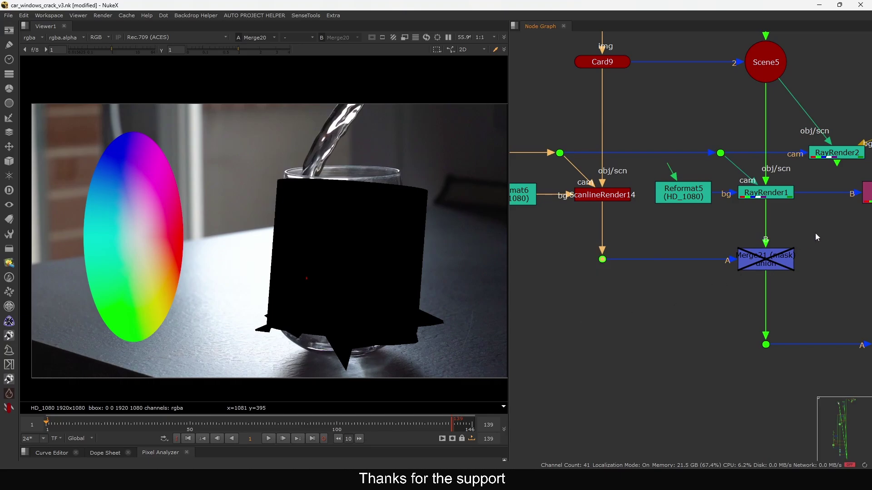
left_click_drag(816, 233, 702, 310)
key("d")
scroll(704, 200, "down", 4)
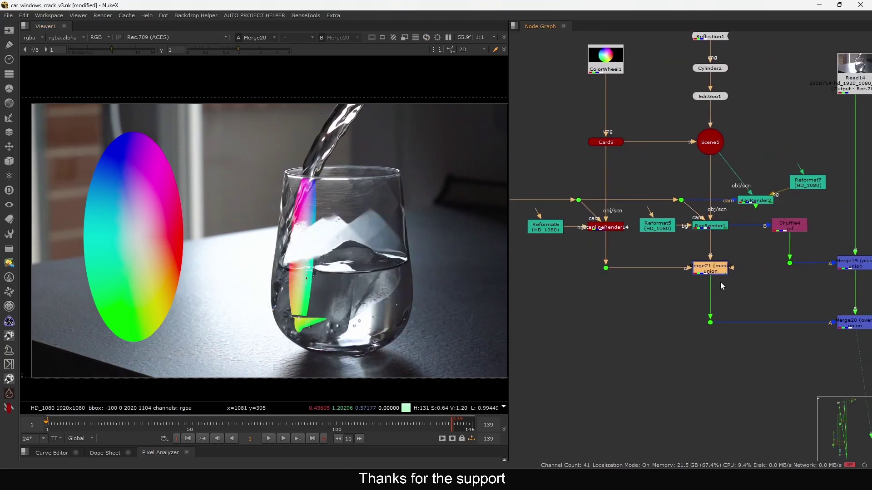
Select Merge19 and Merge20 in turn and toggle Merge20 to check its part in the composite
left_click_drag(827, 229, 750, 285)
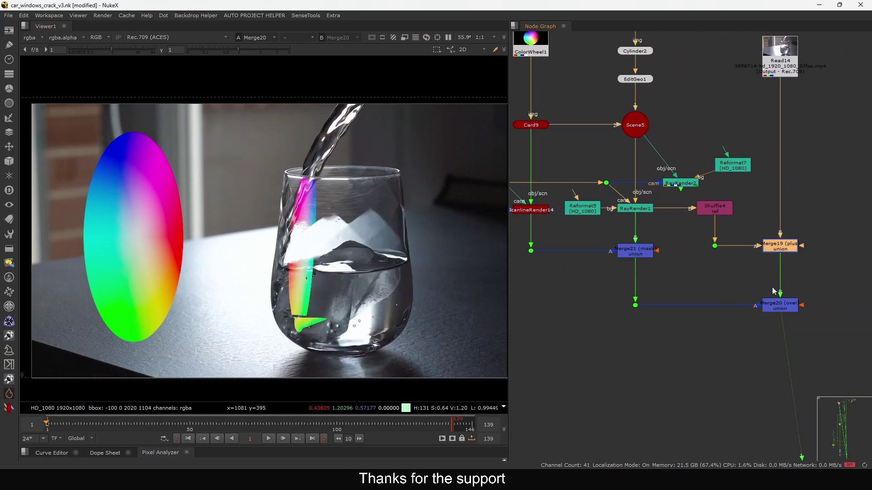
left_click_drag(829, 285, 768, 325)
key("d")
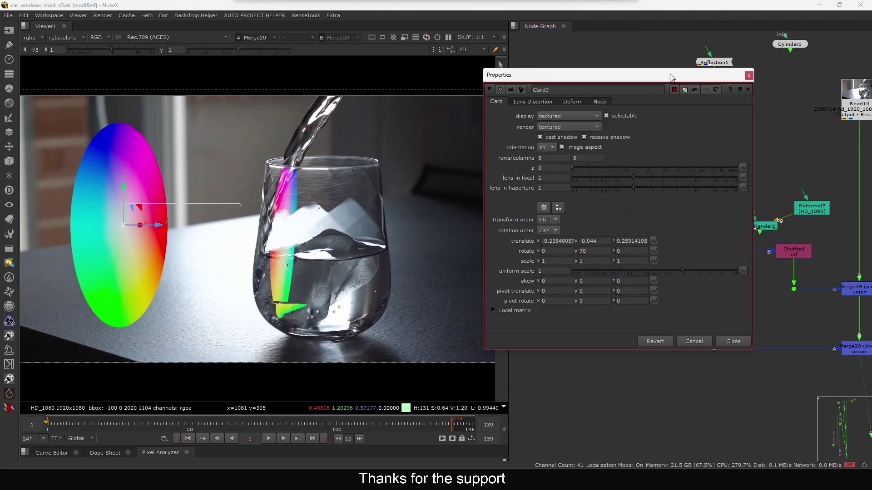
Move the Card9 colour wheel slightly down and shift it along its Z axis away from the glass
left_click_drag(671, 77, 672, 75)
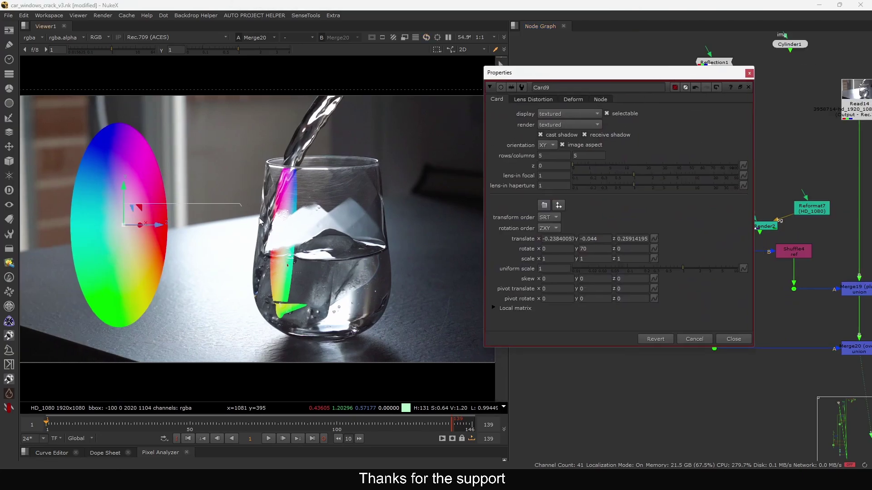
mouse_move(124, 187)
left_mouse_down()
mouse_move(121, 161)
mouse_move(124, 182)
left_mouse_up()
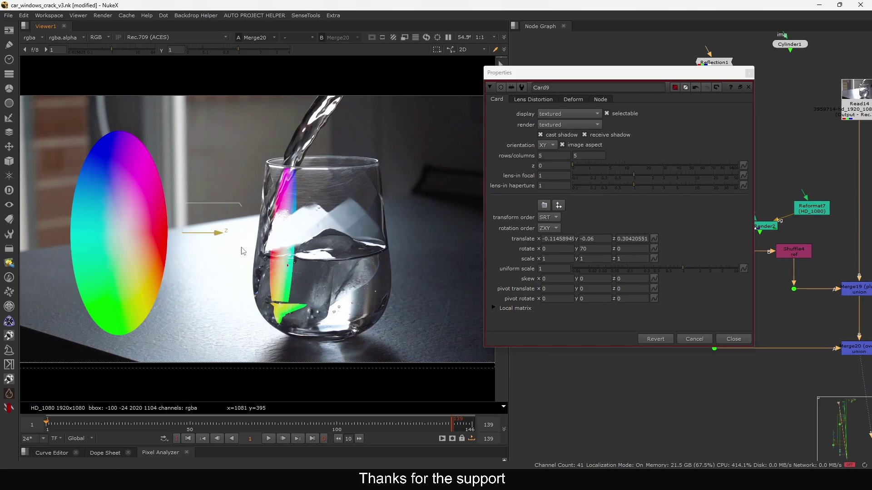
left_click_drag(159, 235, 218, 234)
left_click_drag(218, 233, 123, 234)
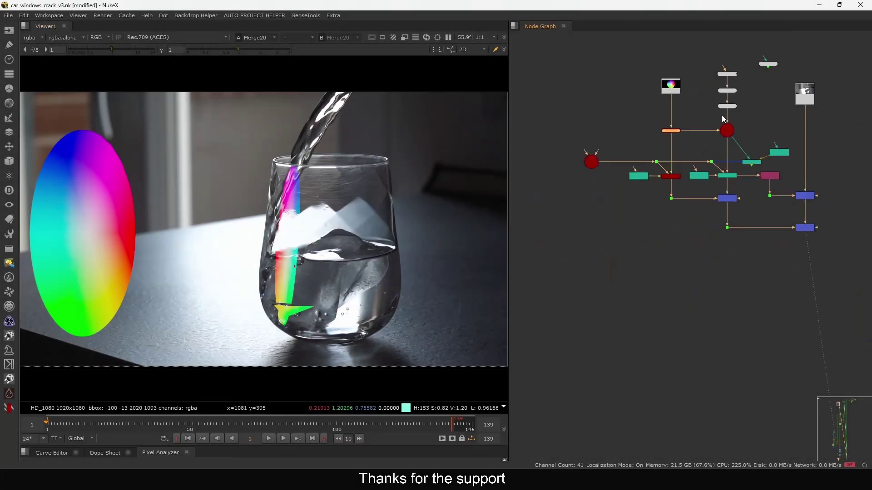
Look over the complete node setup of the glass reflection and the neighbouring area of the graph
scroll(748, 154, "down", 2)
left_click_drag(806, 114, 527, 349)
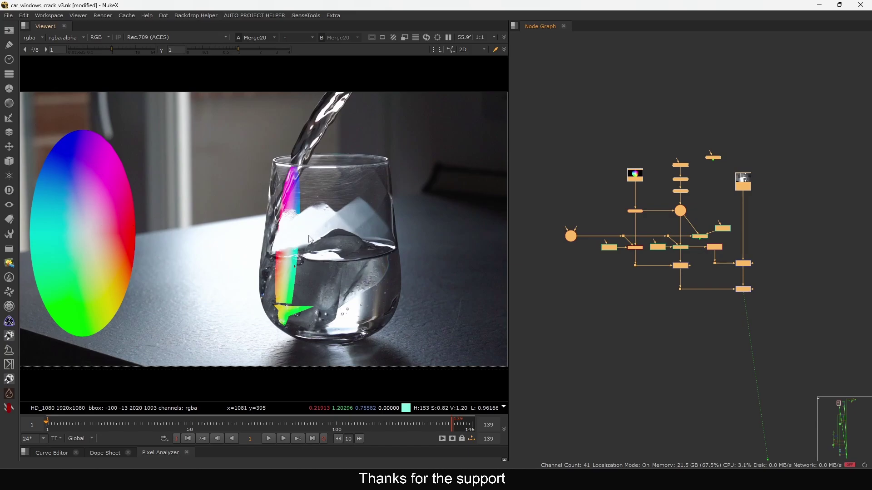
scroll(781, 225, "down", 2)
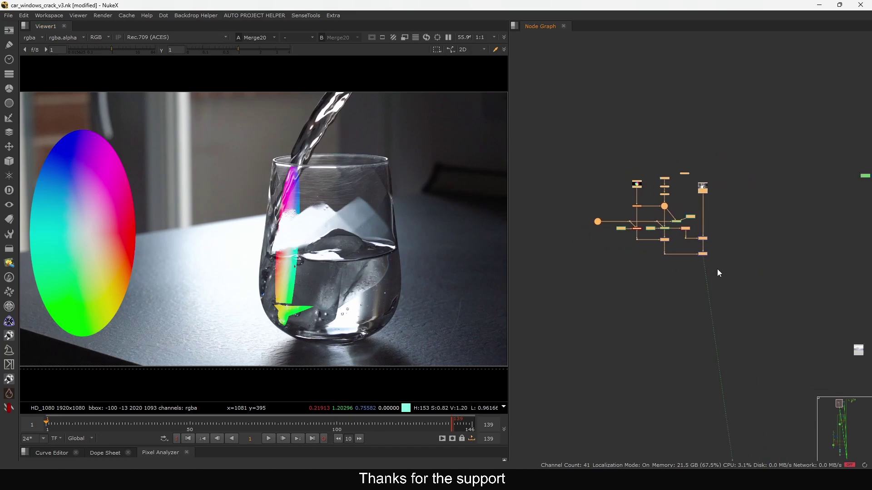
middle_click_drag(745, 271, 574, 273)
scroll(740, 208, "up", 5)
left_click_drag(732, 158, 628, 246)
scroll(672, 204, "down", 5)
middle_click_drag(586, 304, 831, 291)
scroll(724, 220, "up", 3)
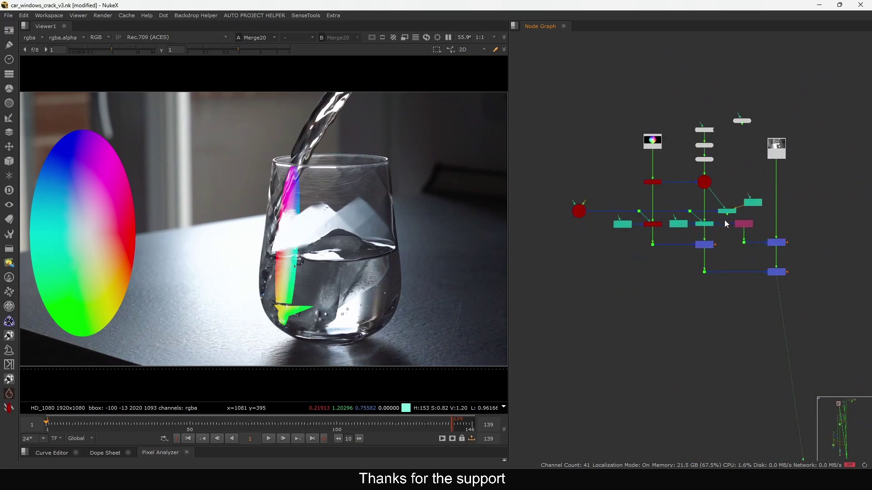
Place the Reformat7 node level with RayRender2
scroll(725, 223, "up", 3)
mouse_move(792, 189)
left_mouse_down()
mouse_move(783, 196)
mouse_move(760, 167)
mouse_move(734, 172)
mouse_move(801, 182)
mouse_move(790, 205)
left_mouse_up()
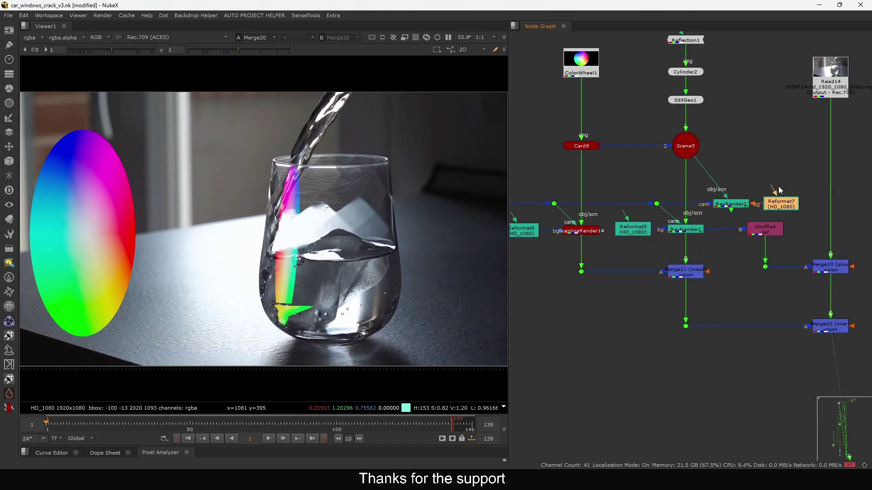
scroll(734, 230, "down", 3)
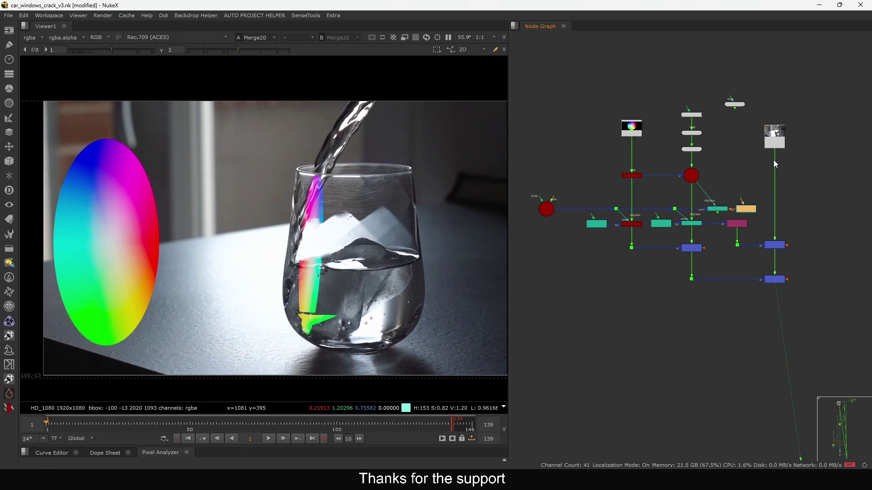
Highlight the glass reflection nodes, then view the output of ScanlineRender11 in the car window reflection setup
left_click_drag(844, 66, 522, 337)
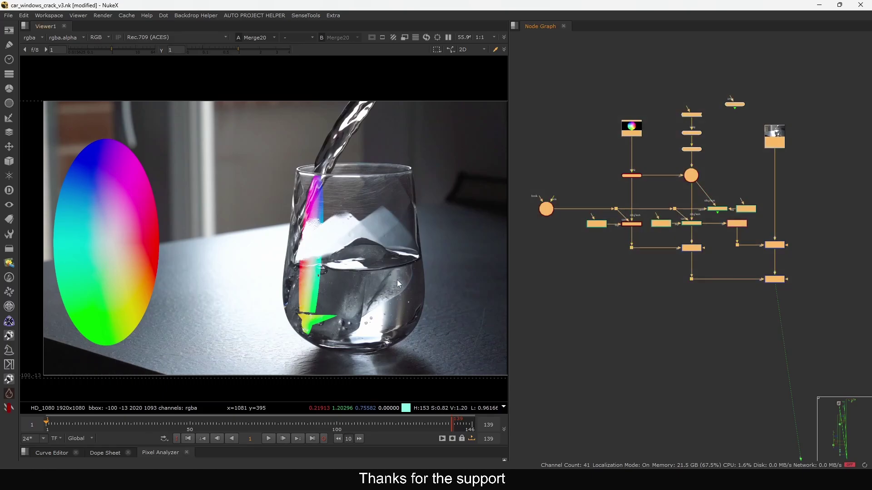
scroll(728, 272, "down", 8)
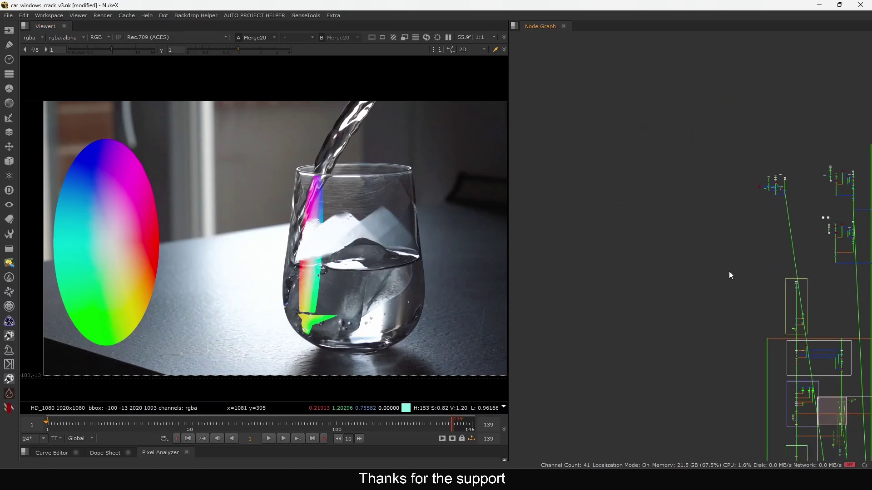
scroll(672, 211, "up", 6)
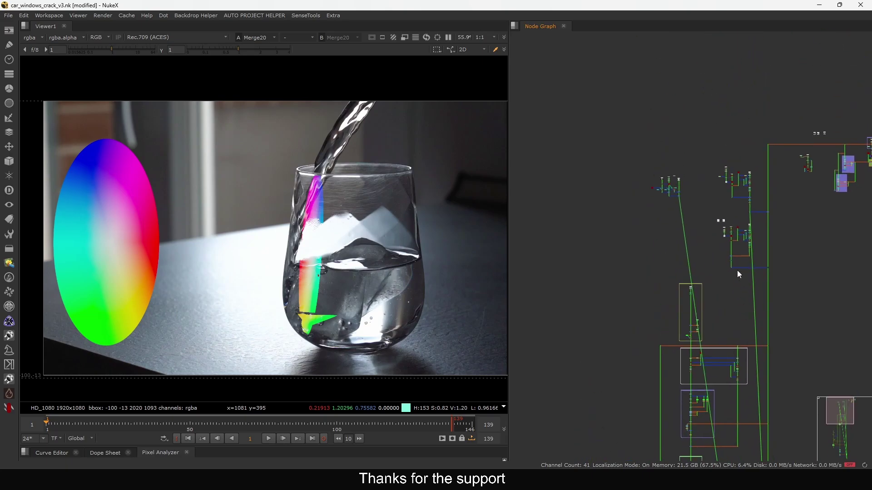
scroll(747, 174, "up", 5)
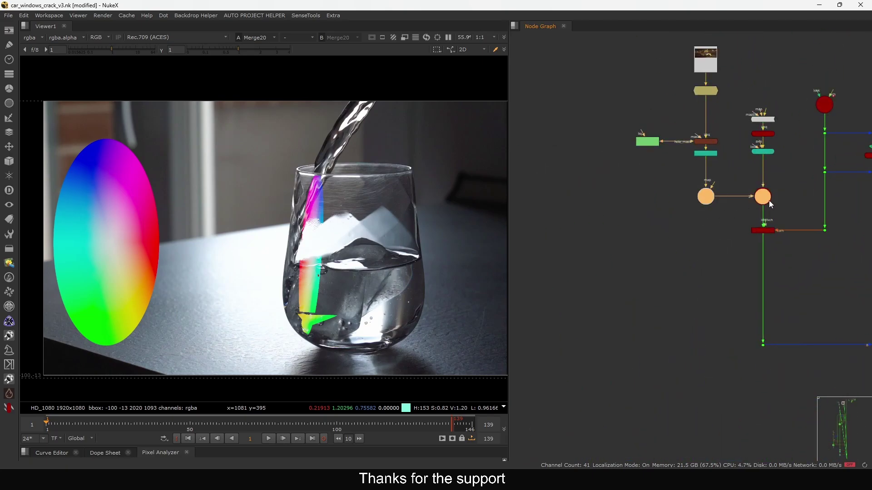
left_click_drag(798, 212, 719, 265)
key("1")
scroll(291, 252, "down", 3)
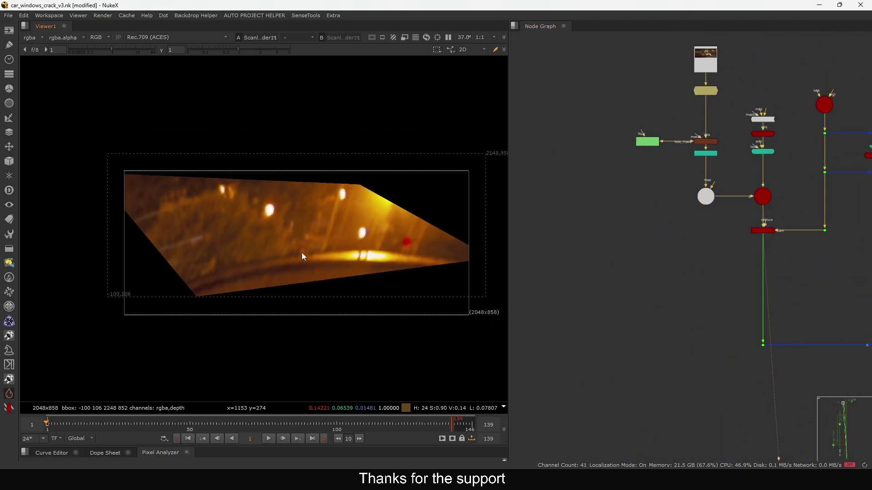
Try different overscan values on ScanlineRender11, including 55, to demonstrate how the render's bounding box changes
left_click_drag(189, 166, 89, 258)
double_click(758, 230)
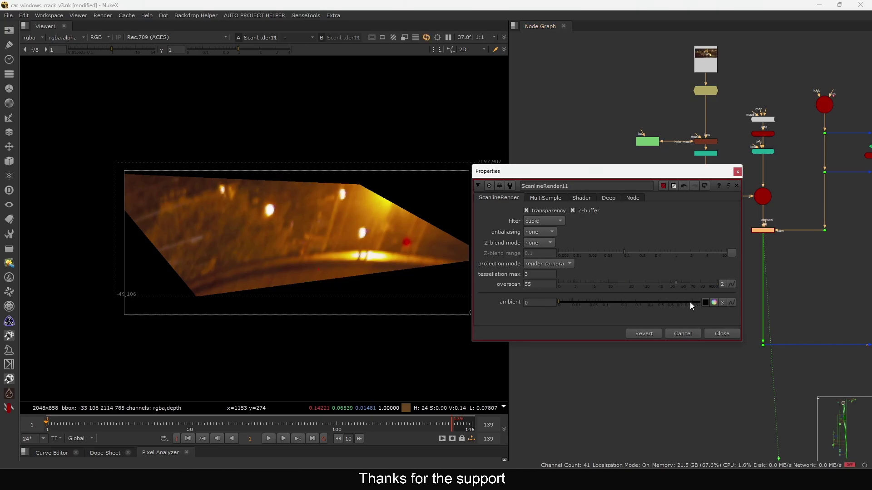
left_click(728, 335)
Move the Reformat7 node above RayRender2 and view RayRender2's output
scroll(712, 323, "down", 3)
scroll(728, 267, "up", 6)
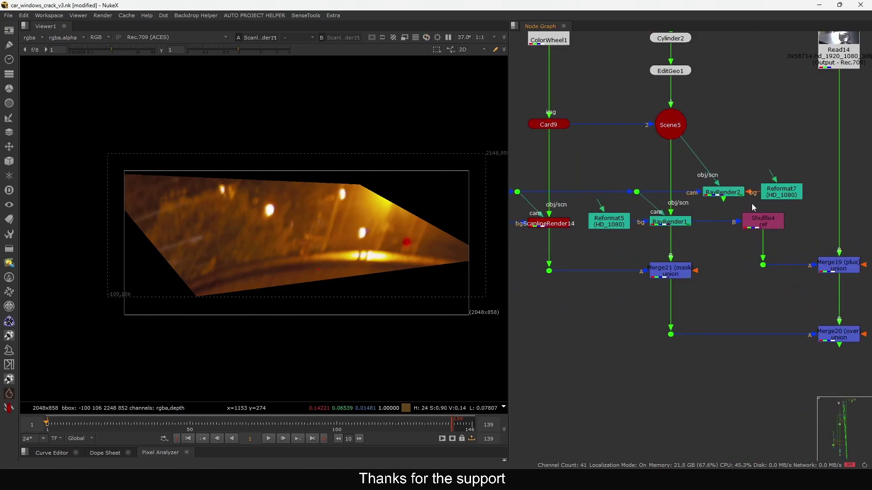
left_click_drag(774, 192, 753, 145)
left_click(727, 195)
key("1")
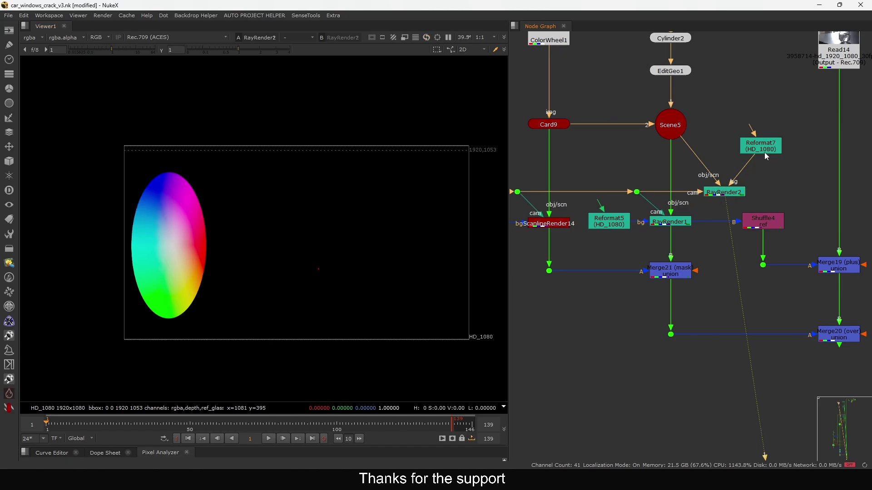
left_click_drag(765, 150, 764, 149)
left_click(738, 191)
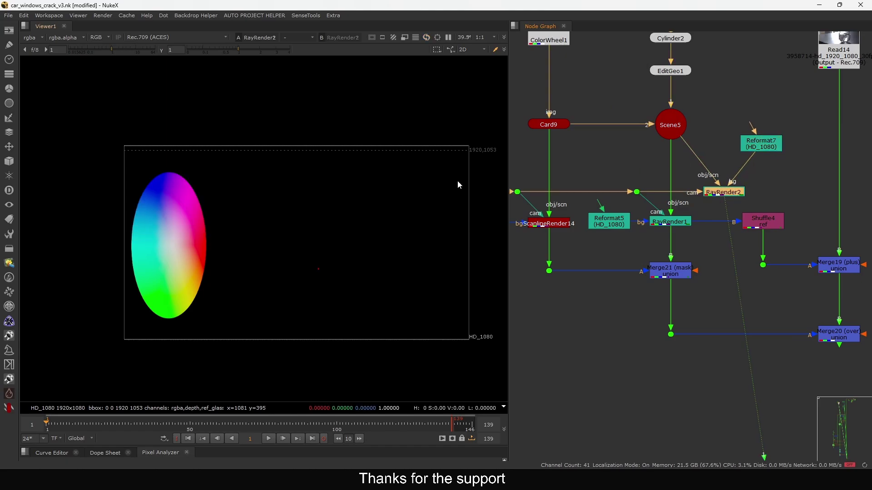
View RayRender1's output, nudge Reformat5 slightly away from it and bring Reformat7 closer to RayRender2
left_click(672, 223)
key("1")
left_click_drag(622, 226, 620, 226)
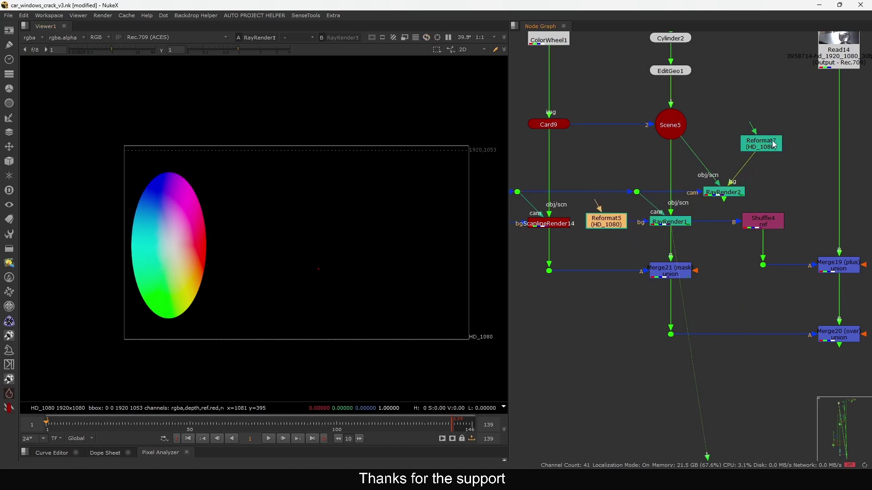
left_click_drag(779, 144, 750, 153)
Open RayRender2's properties and inspect its main RayRender settings
double_click(727, 192)
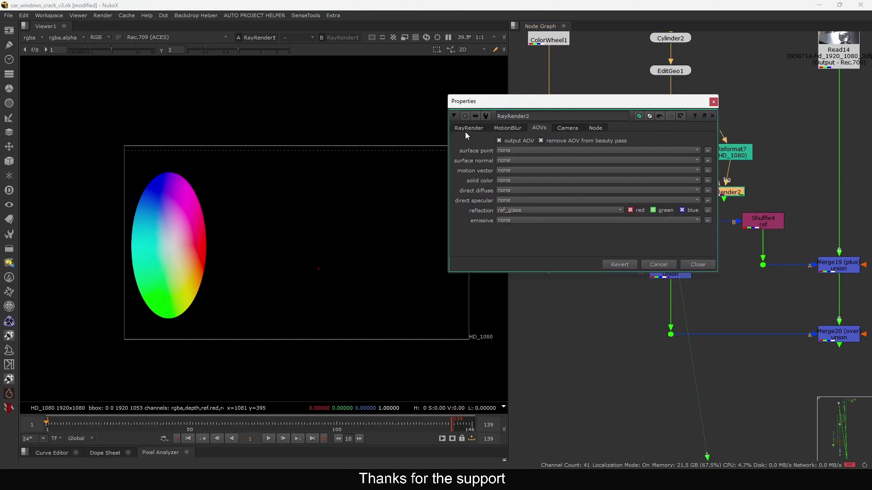
left_click_drag(510, 100, 494, 100)
left_click(475, 125)
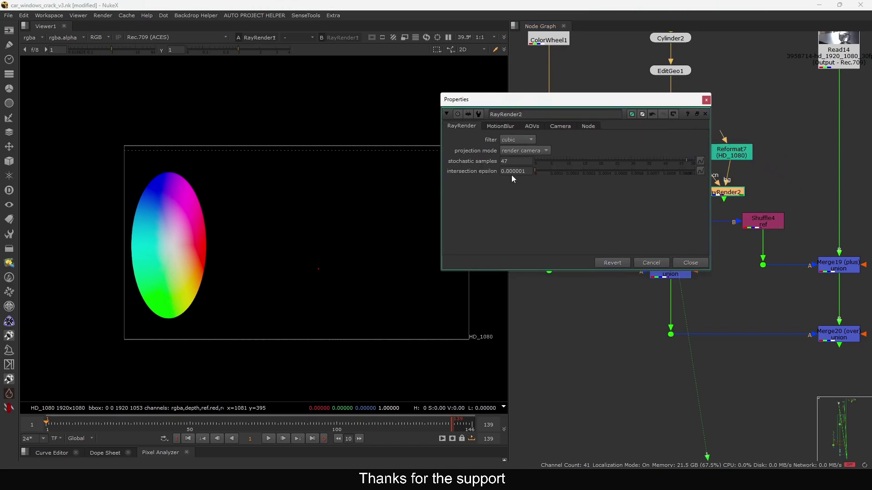
left_click(706, 100)
Inspect ScanlineRender11's main, MultiSample and Shader settings to compare them with the RayRender options
scroll(692, 150, "down", 5)
middle_click_drag(845, 168, 679, 254)
scroll(681, 256, "down", 2)
middle_click_drag(772, 265, 688, 295)
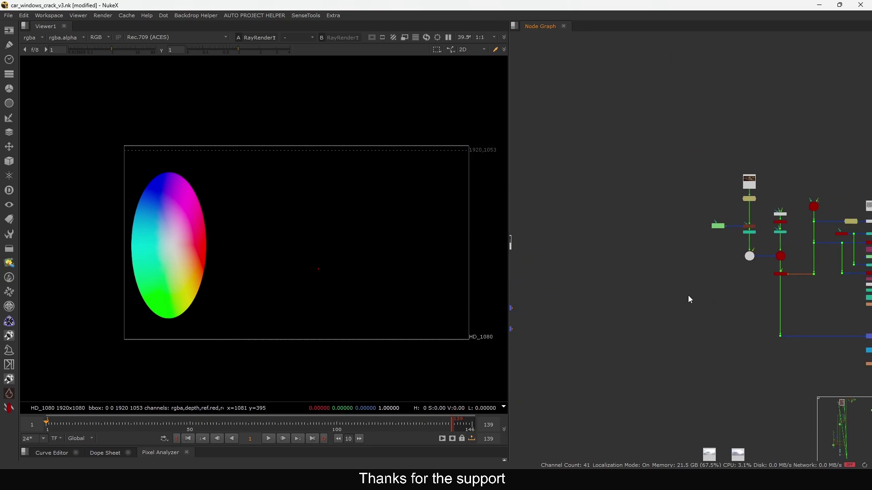
scroll(727, 264, "up", 6)
double_click(771, 274)
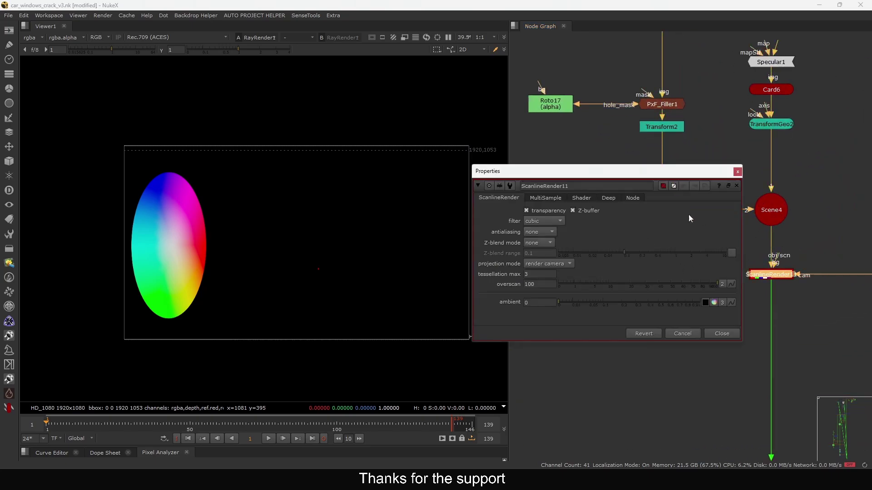
left_click_drag(598, 172, 614, 154)
left_click(560, 181)
left_click(518, 180)
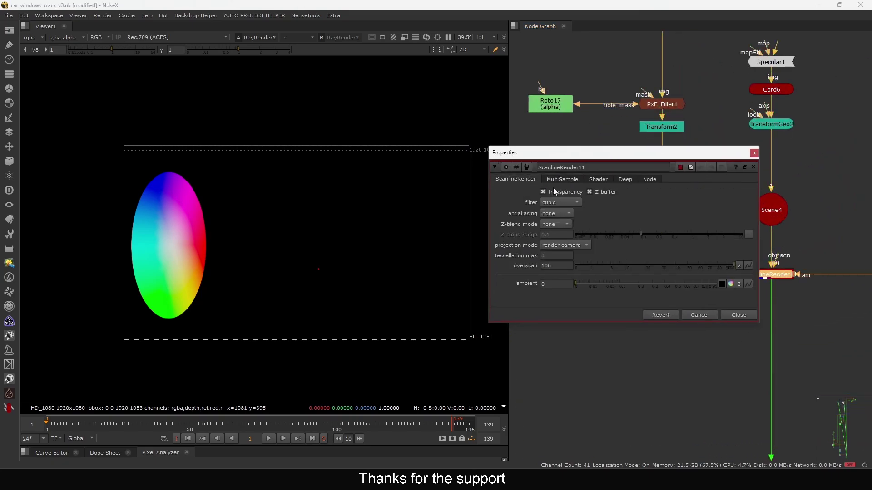
left_click(559, 245)
left_click(535, 250)
left_click(598, 179)
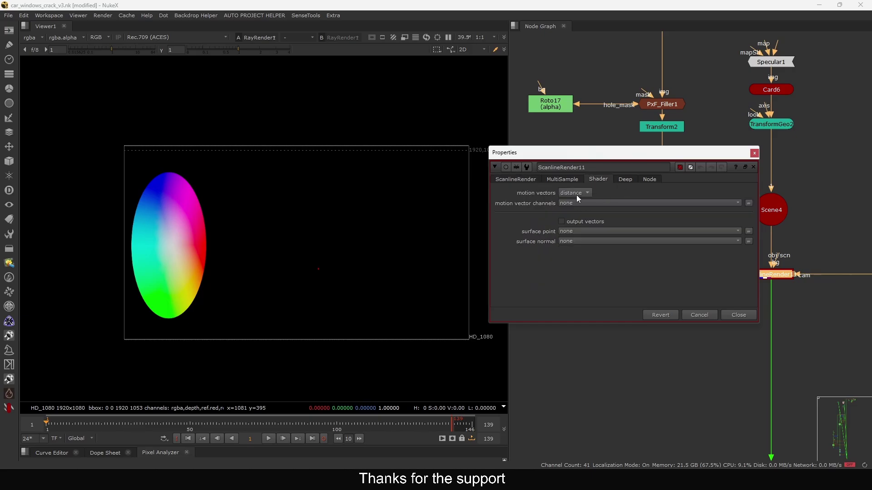
left_click(754, 152)
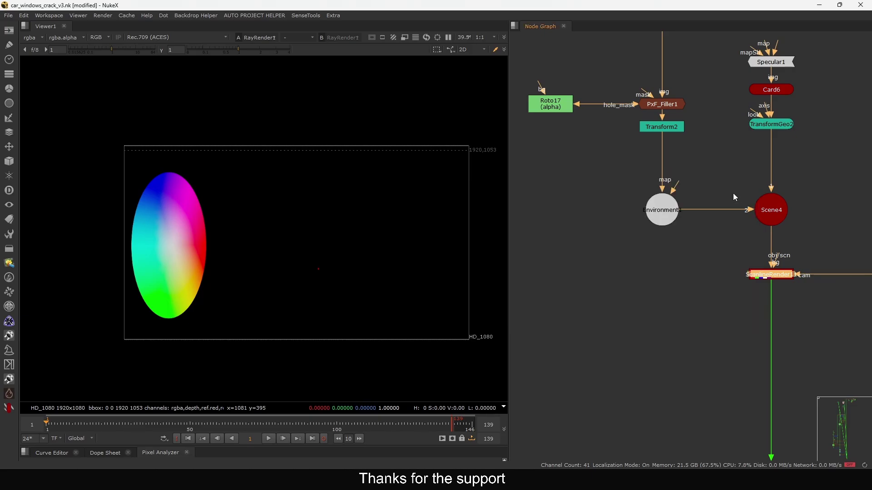
Line up the Reformat7 node almost directly above RayRender2 in the glass setup
scroll(740, 171, "down", 3)
scroll(728, 148, "up", 3)
mouse_move(728, 148)
left_mouse_down()
mouse_move(756, 159)
mouse_move(722, 147)
left_mouse_up()
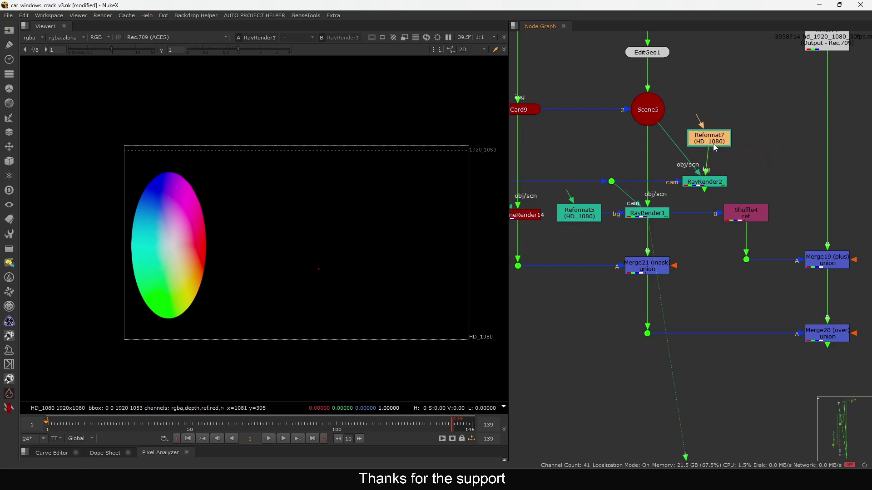
Highlight the node group of the upper car window reflection and its Environment light node
scroll(710, 244, "down", 5)
scroll(712, 245, "up", 6)
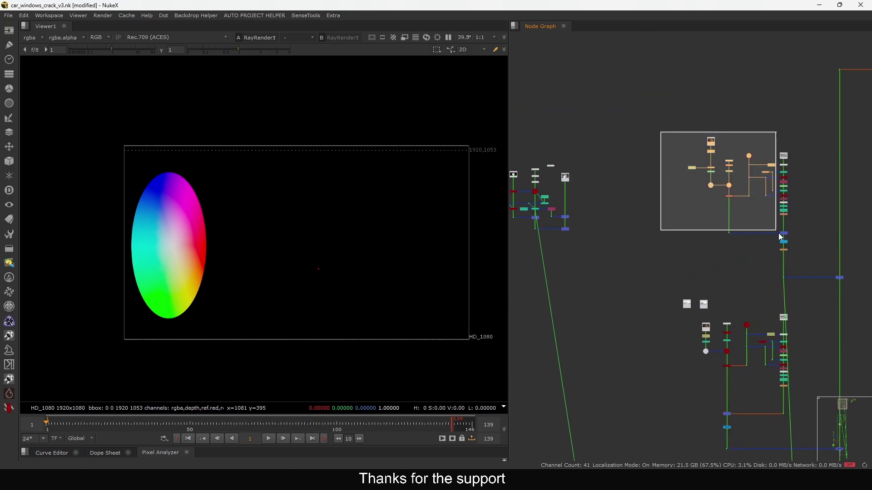
scroll(700, 175, "up", 3)
left_click_drag(733, 151, 663, 216)
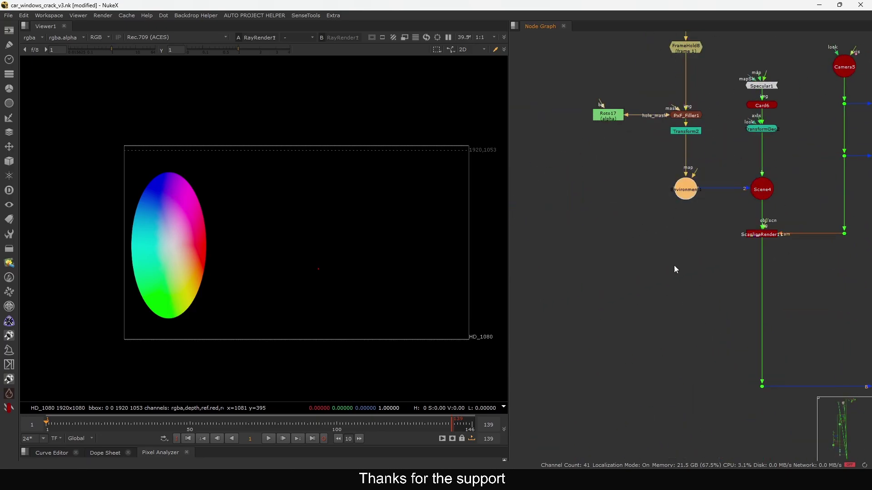
left_click(673, 264)
View the car composite at Merge23
middle_click(676, 259)
scroll(689, 82, "up", 7)
left_click_drag(810, 277, 840, 291)
key("1")
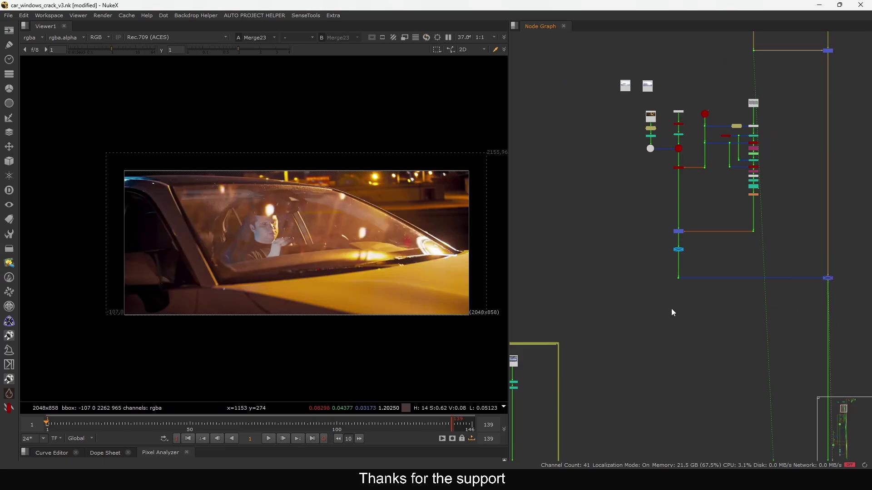
View the lower window reflection branch on its own at Dot124
left_click_drag(672, 309, 711, 263)
key("1")
middle_click_drag(765, 195, 731, 277)
middle_click_drag(667, 325, 683, 299)
left_click_drag(647, 351, 685, 326)
key("1")
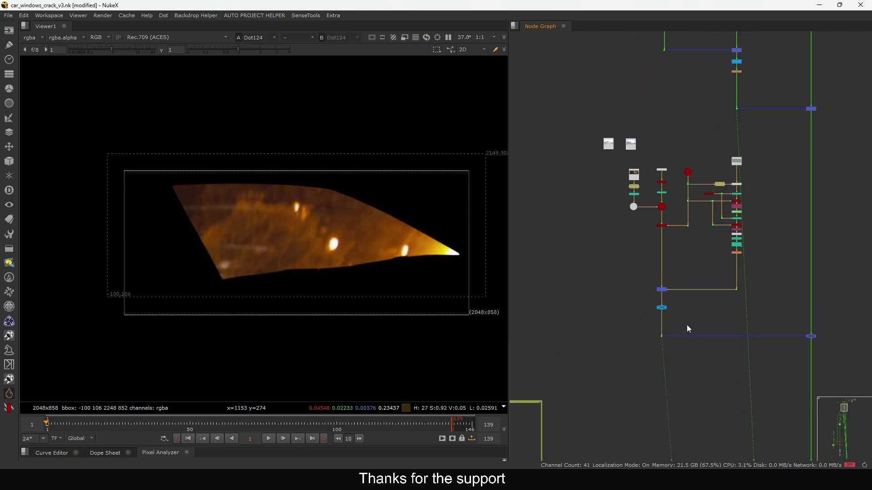
View the upper window reflection branch on its own at Dot111
middle_click_drag(714, 224, 710, 270)
middle_click_drag(726, 169, 723, 204)
left_click_drag(709, 208, 749, 181)
key("1")
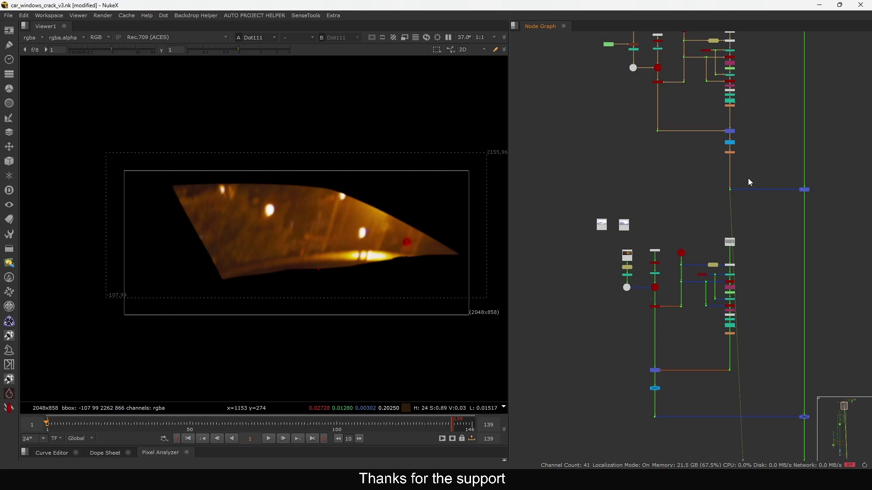
View Merge23 and enable it to add the lower window reflection to the car composite
left_click_drag(817, 405, 794, 421)
middle_click_drag(794, 419, 765, 302)
key("1")
key("d")
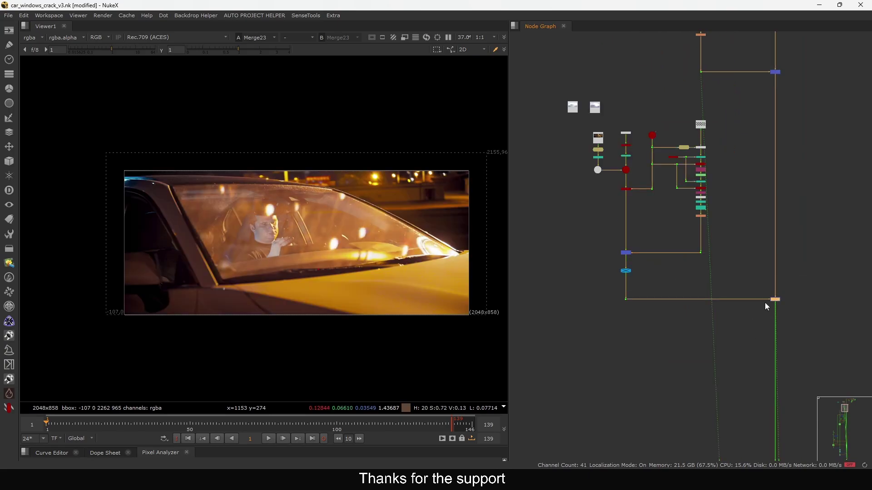